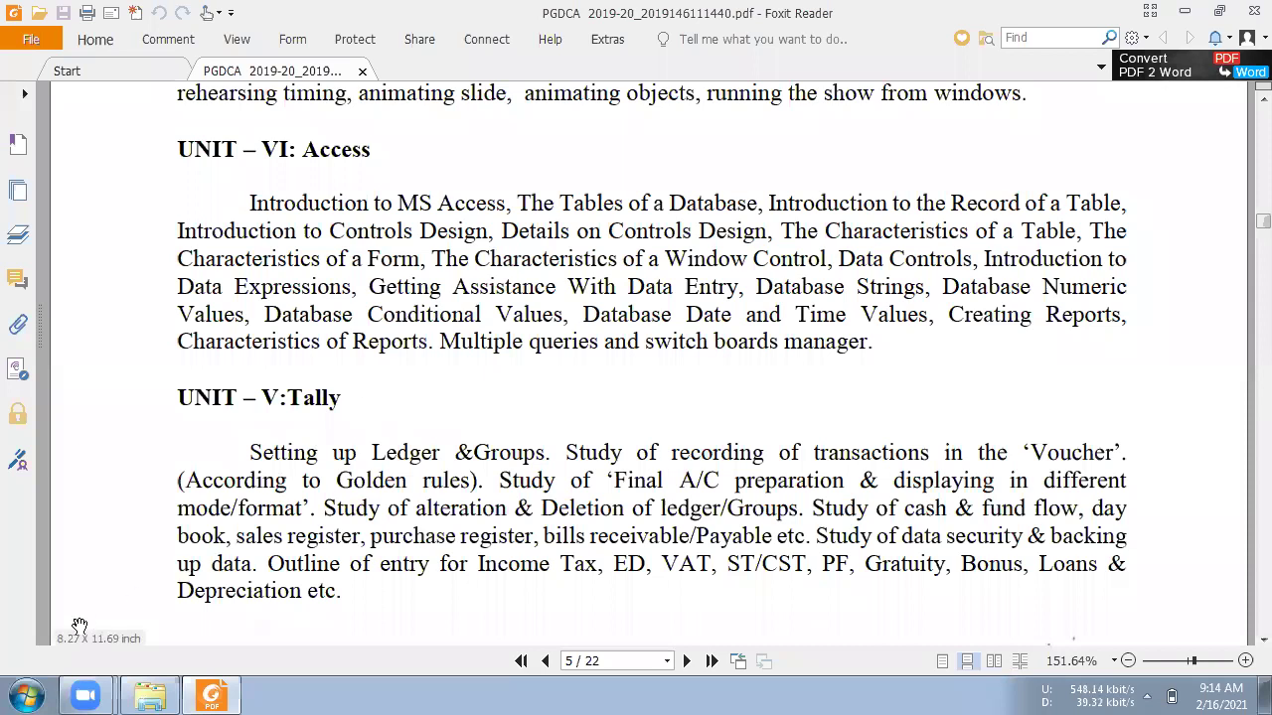
Start Microsoft Office Access 2007 and choose the Blank Database option on its getting-started page
{"action": "left_click", "coordinate": [27, 694]}
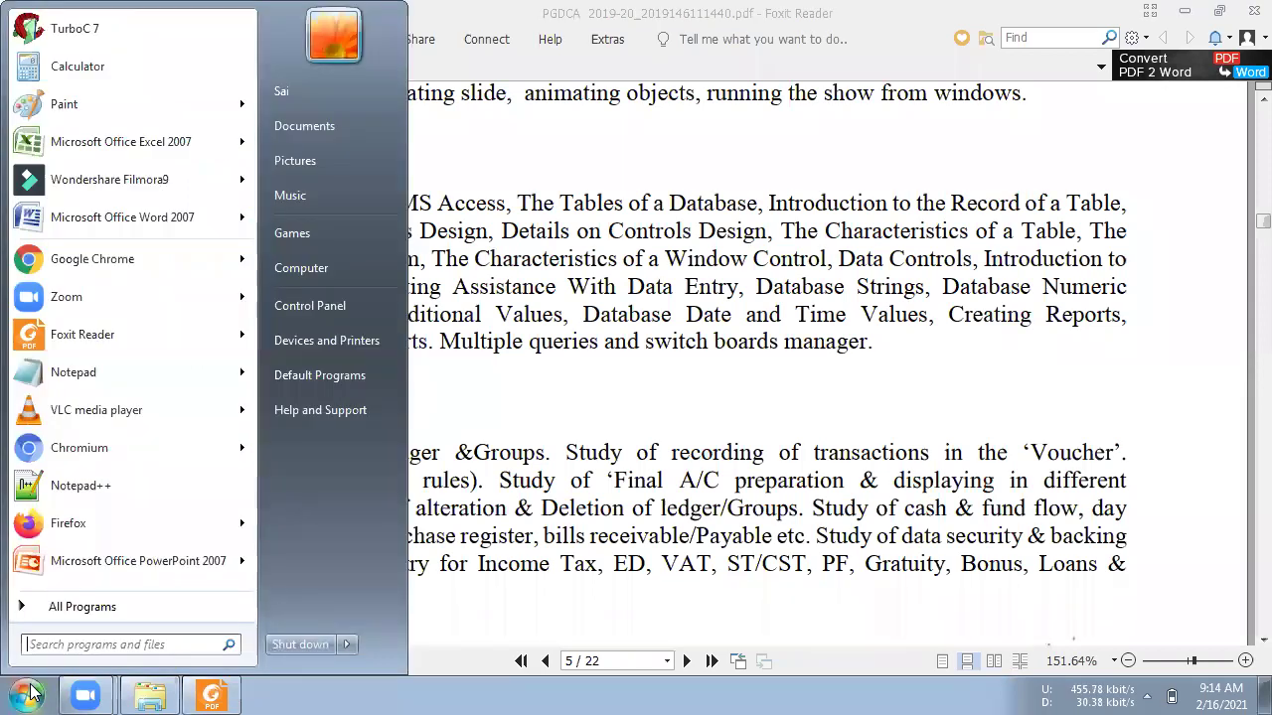
{"action": "left_click", "coordinate": [88, 615]}
{"action": "left_click", "coordinate": [108, 383]}
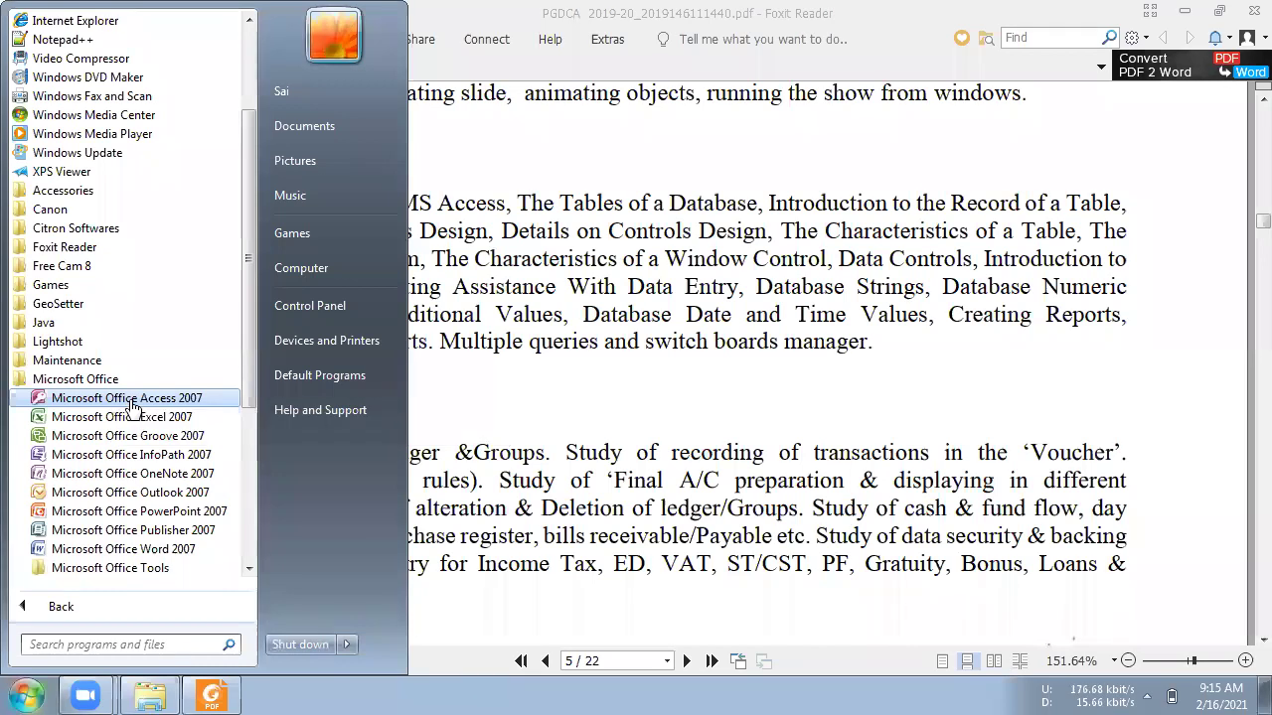
{"action": "left_click", "coordinate": [132, 402]}
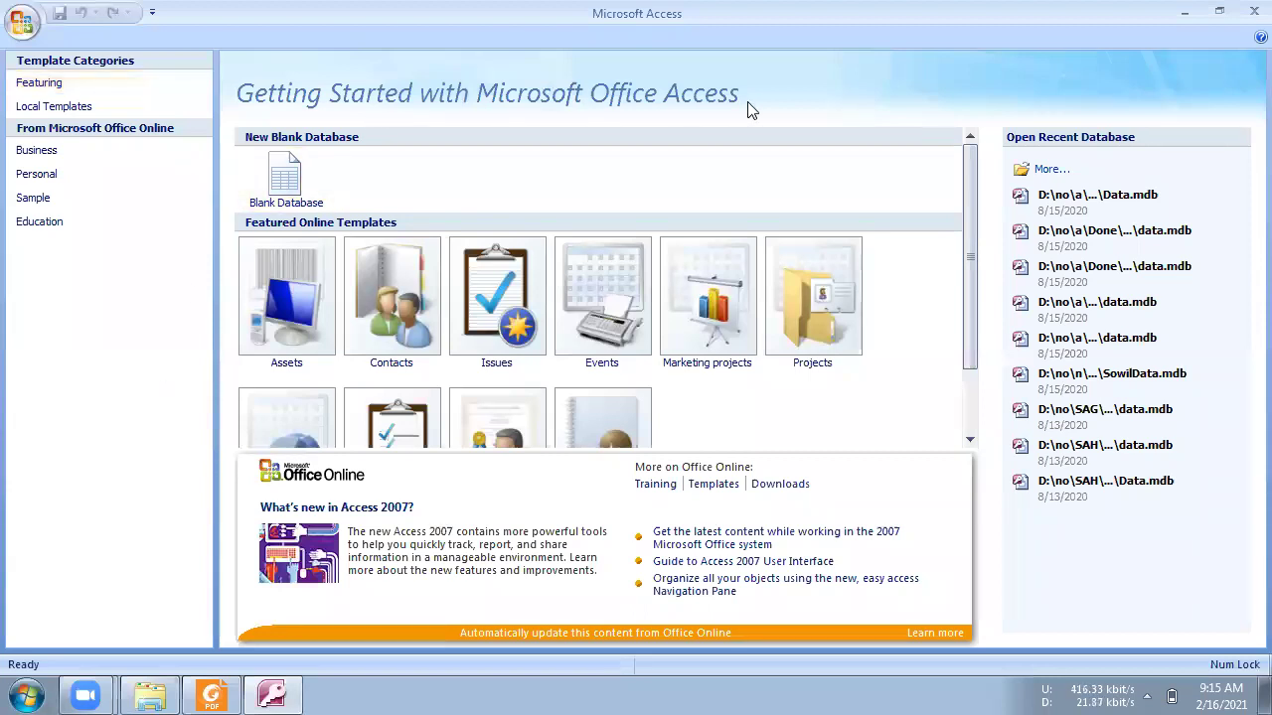
{"action": "left_click", "coordinate": [283, 189]}
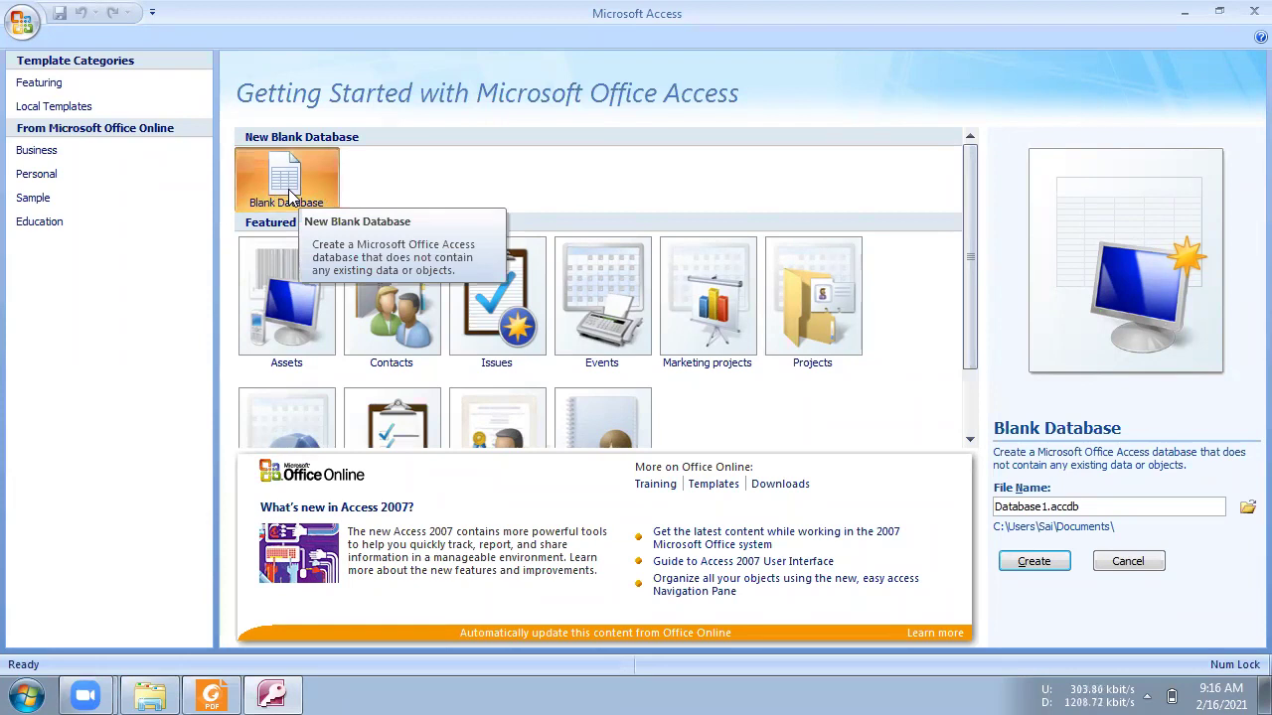
Open Microsoft Office Excel 2007 and examine individual cells across the first rows of the blank worksheet
{"action": "left_click", "coordinate": [28, 692]}
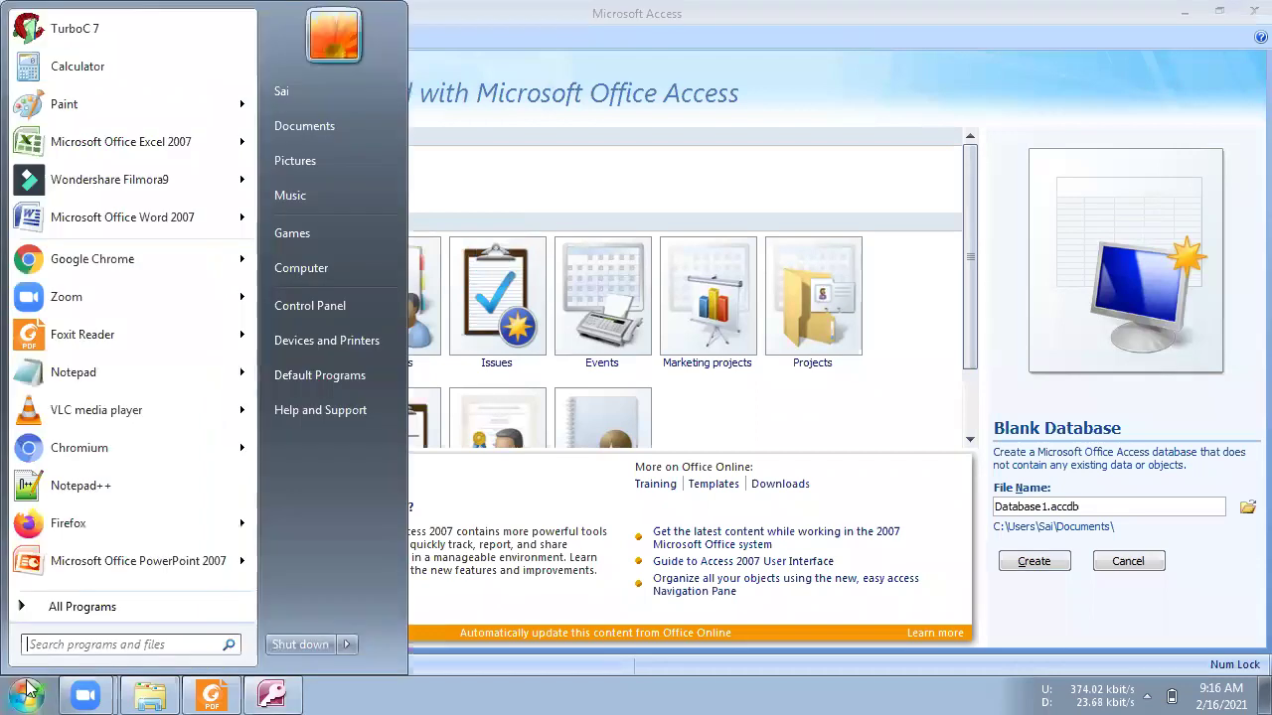
{"action": "left_click", "coordinate": [120, 159]}
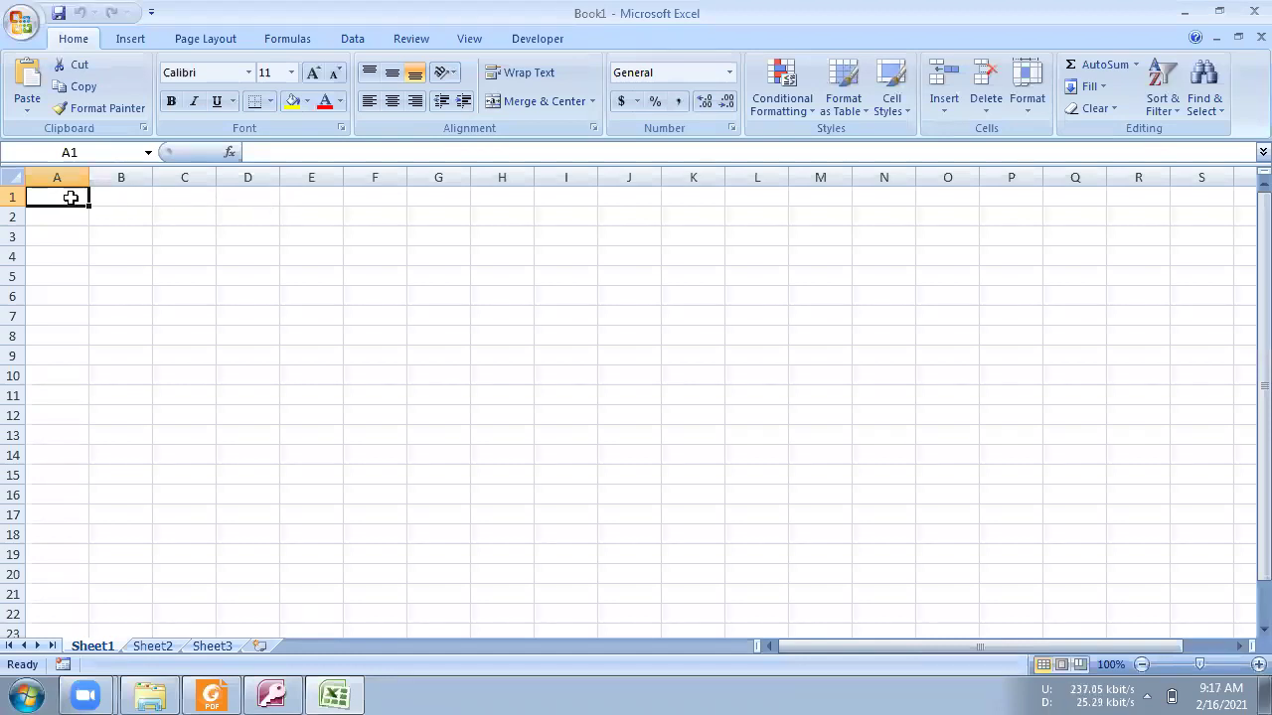
{"action": "left_click", "coordinate": [134, 200]}
{"action": "left_click", "coordinate": [180, 201]}
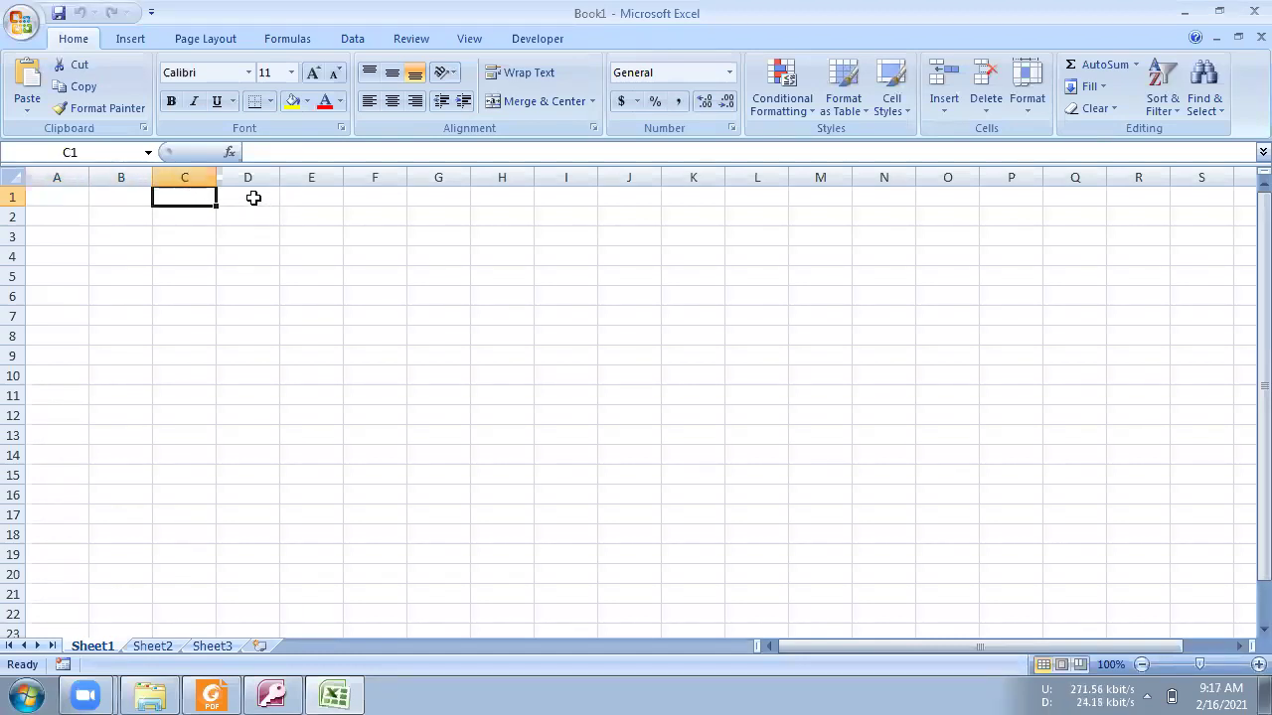
{"action": "left_click", "coordinate": [251, 197]}
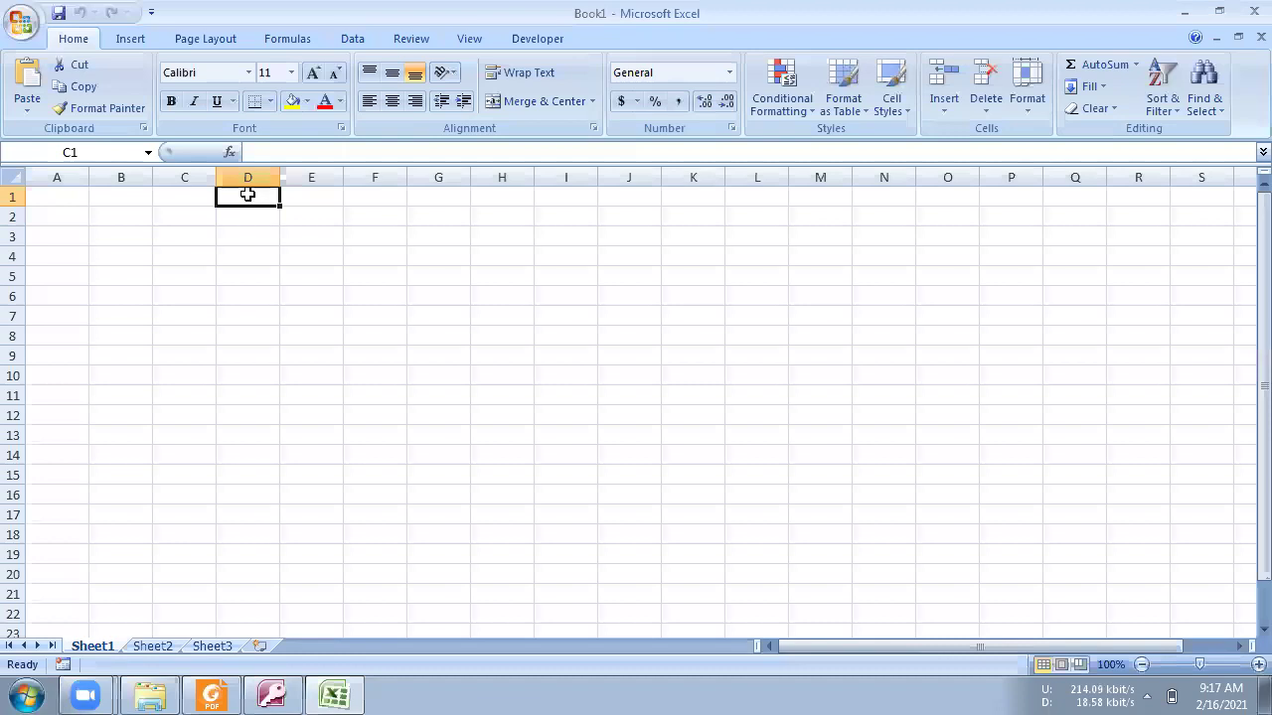
{"action": "left_click", "coordinate": [300, 195]}
{"action": "left_click", "coordinate": [410, 211]}
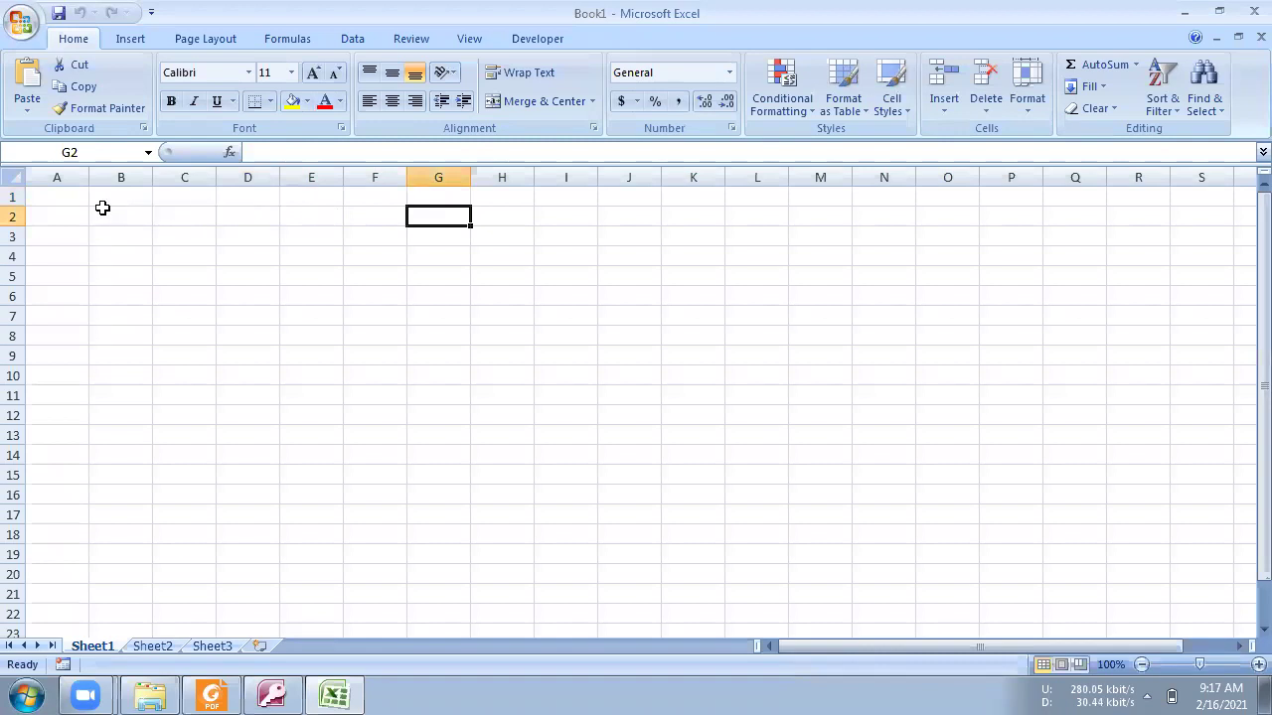
Highlight blocks and columns of cells such as A1:N18 and A1:C16 in the blank worksheet, and close Excel
{"action": "left_click_drag", "start_coordinate": [73, 196], "coordinate": [893, 530]}
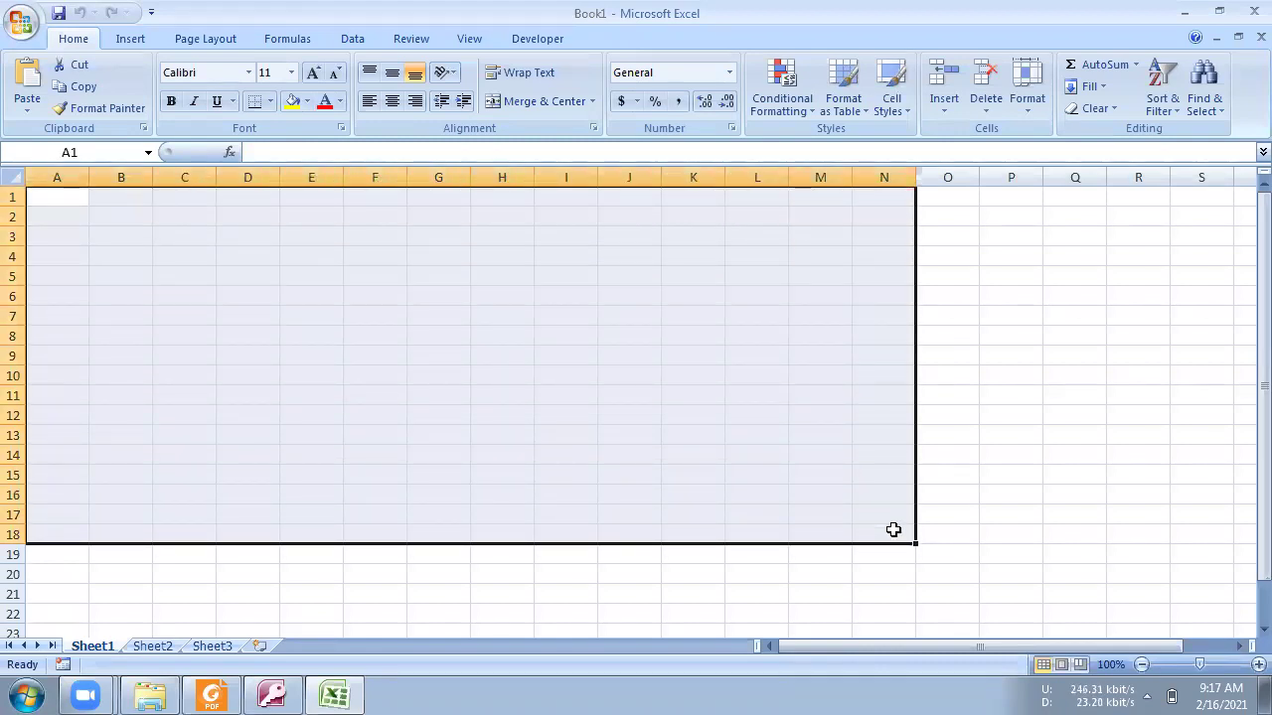
{"action": "left_click", "coordinate": [76, 202]}
{"action": "left_click_drag", "start_coordinate": [77, 201], "coordinate": [61, 572]}
{"action": "left_click_drag", "start_coordinate": [120, 196], "coordinate": [114, 495]}
{"action": "left_click_drag", "start_coordinate": [187, 195], "coordinate": [184, 501]}
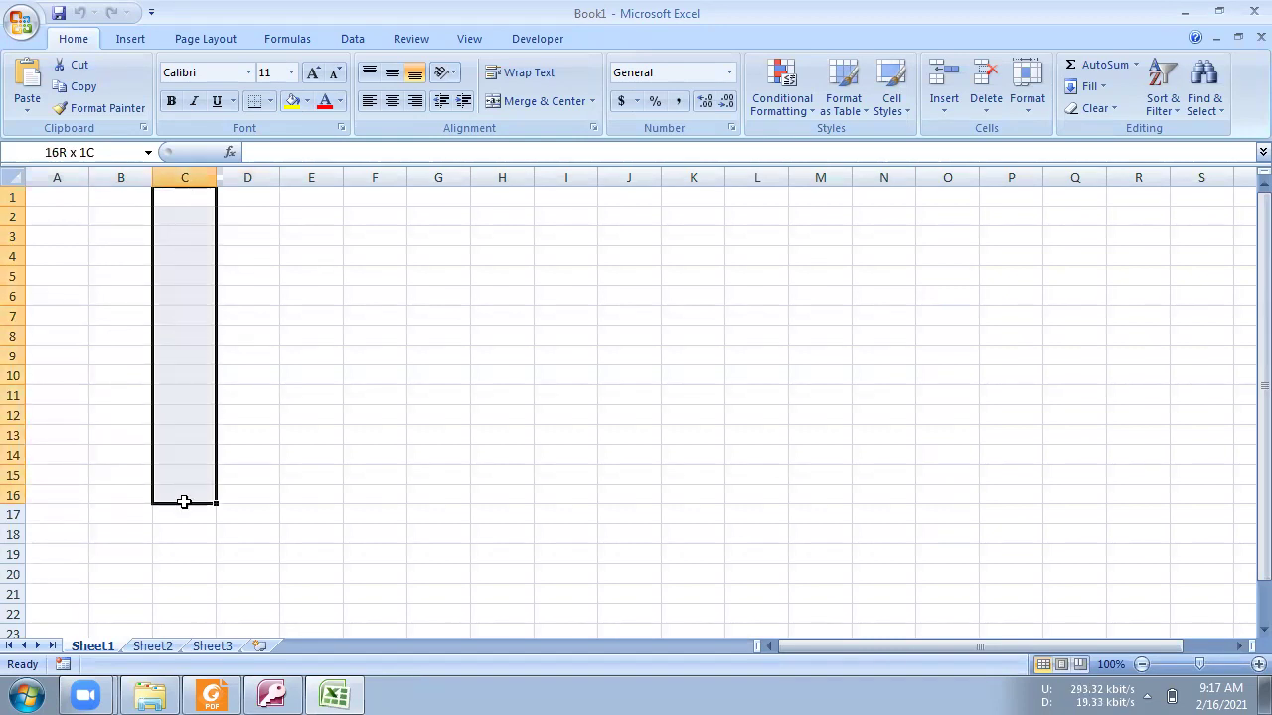
{"action": "left_click_drag", "start_coordinate": [63, 192], "coordinate": [160, 494]}
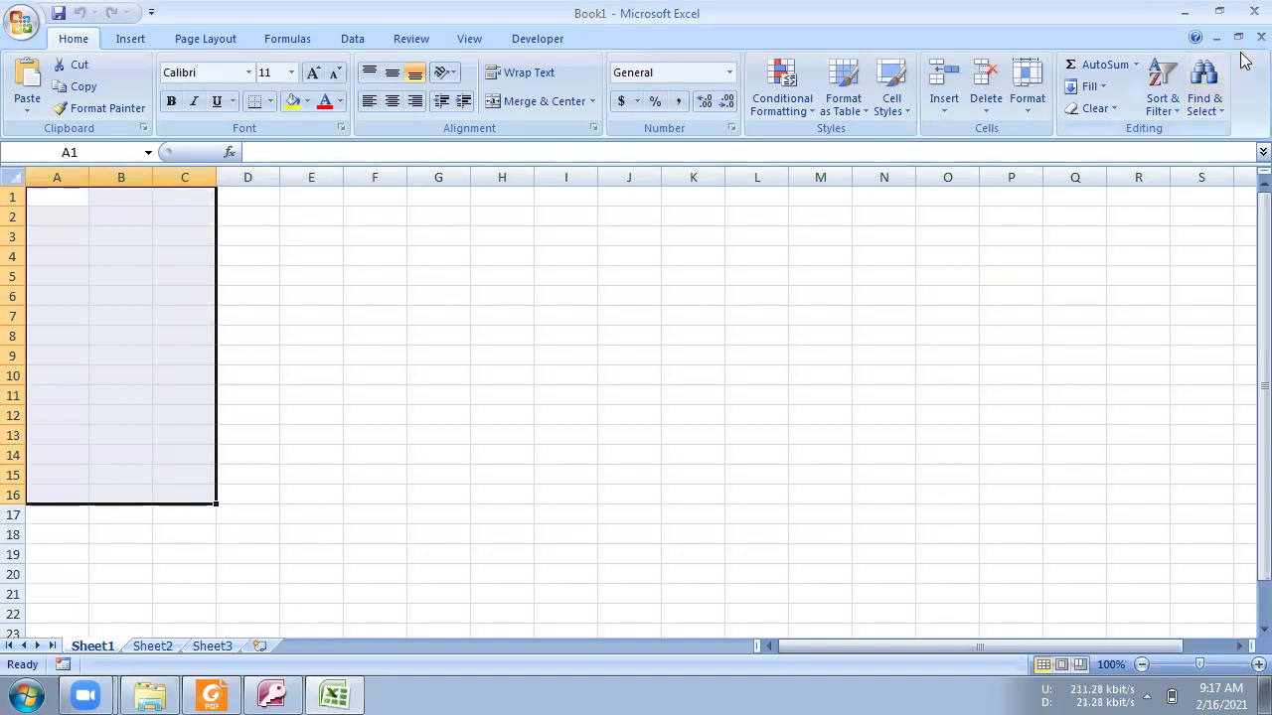
{"action": "left_click", "coordinate": [1245, 15]}
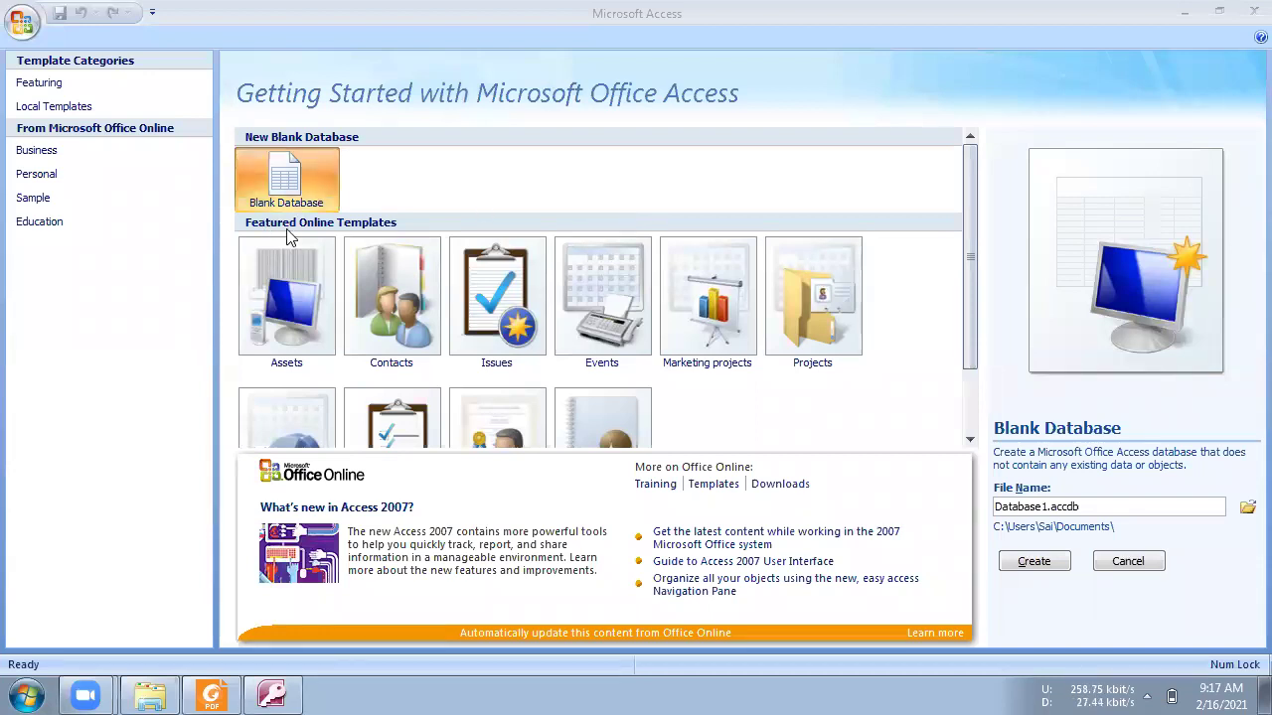
Create a blank Access database named Database1.accdb on Local Disk (E:) and close Access
{"action": "left_click", "coordinate": [291, 171]}
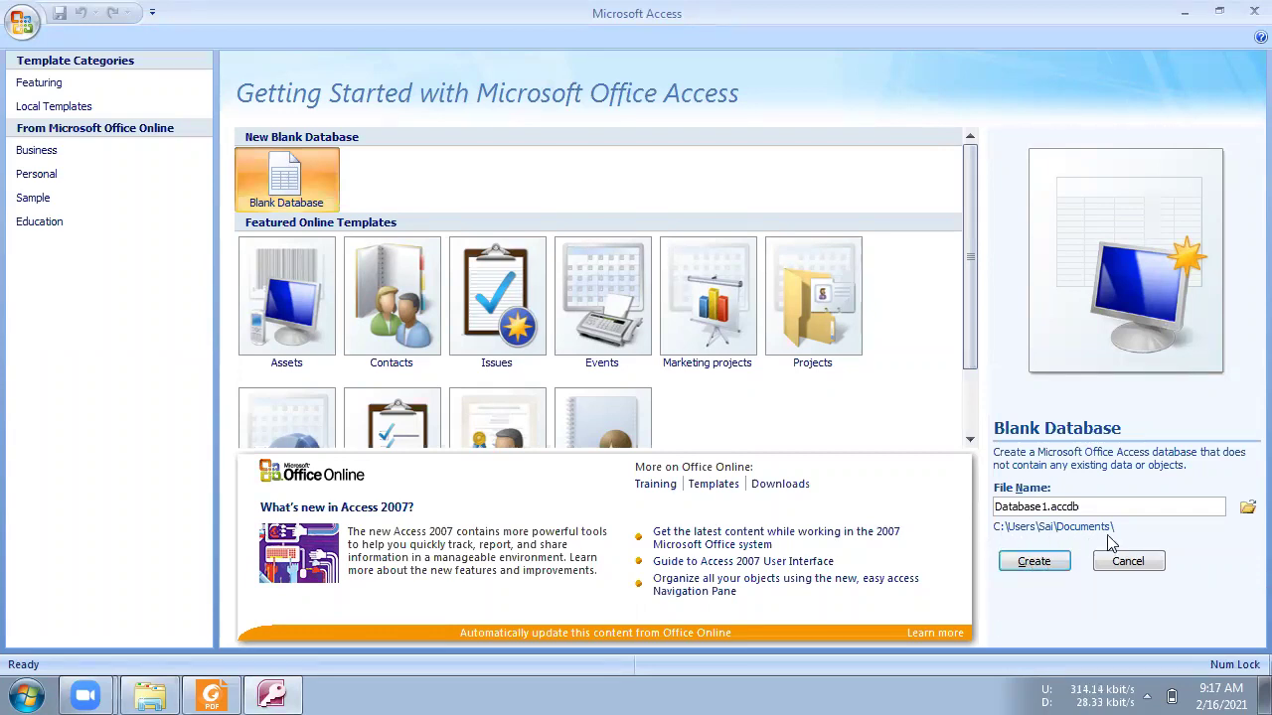
{"action": "left_click", "coordinate": [1246, 509]}
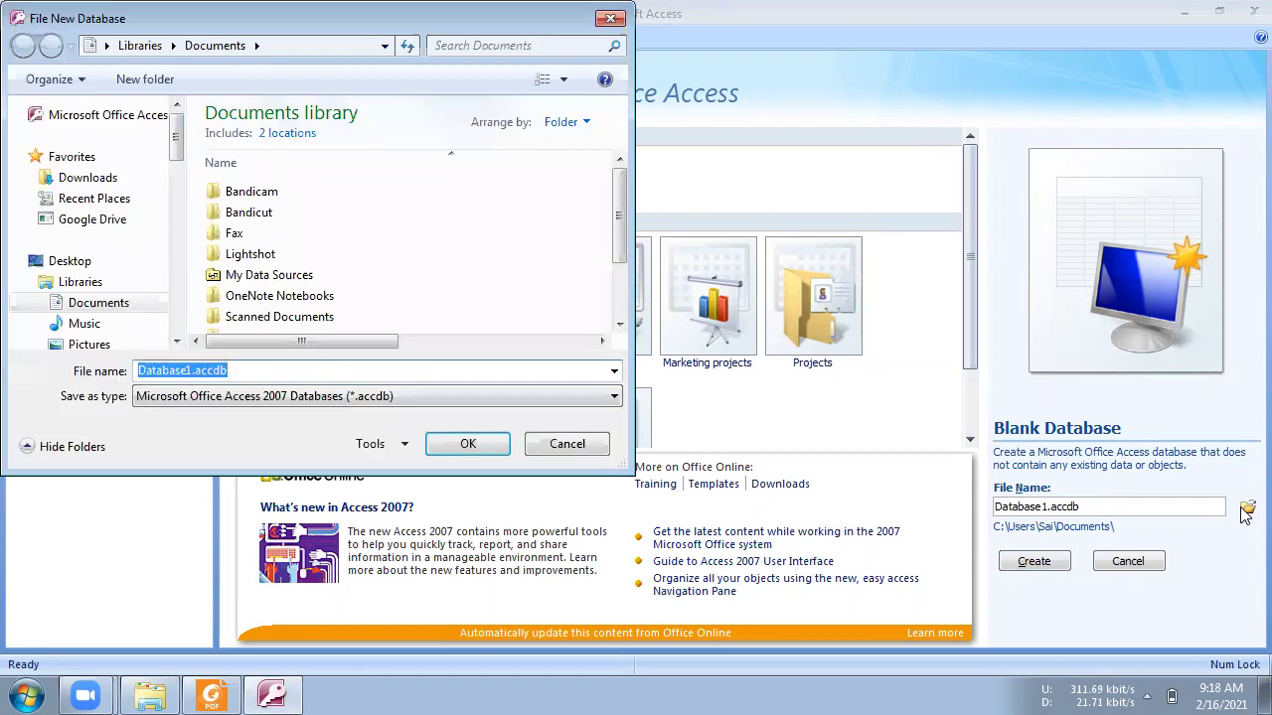
{"action": "scroll", "coordinate": [134, 244], "scroll_direction": "down", "scroll_amount": 3}
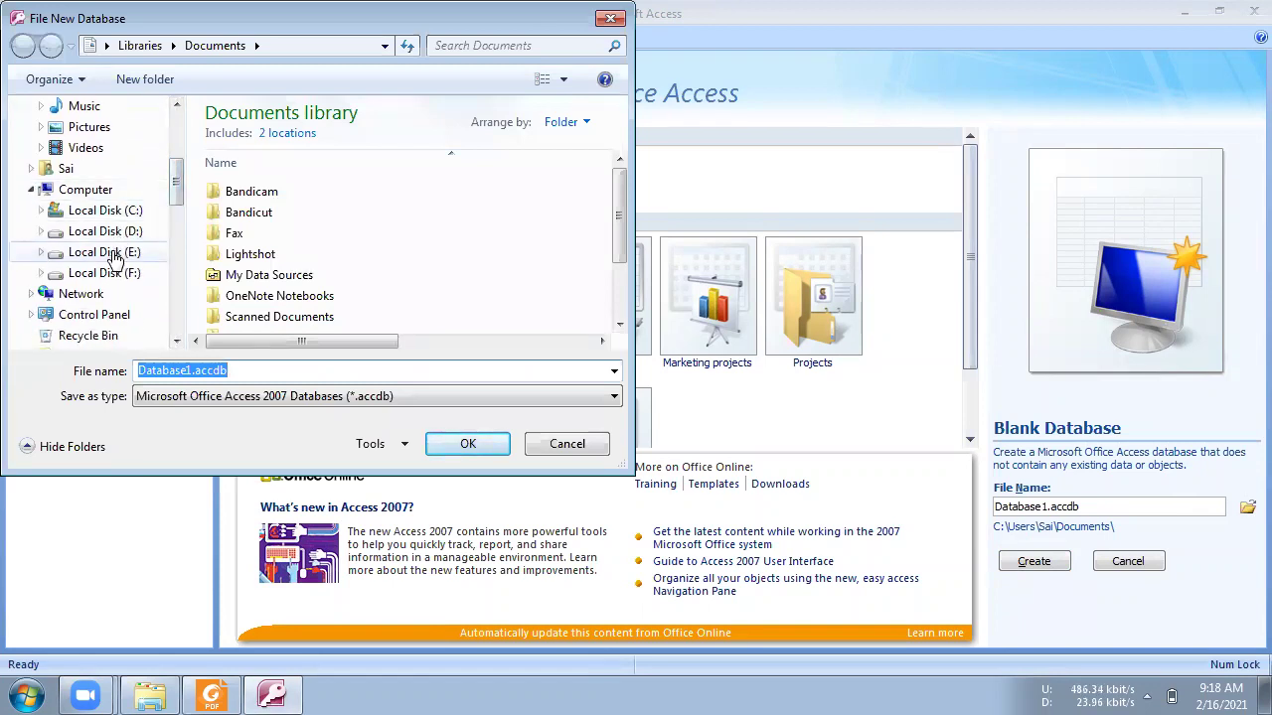
{"action": "left_click", "coordinate": [111, 252]}
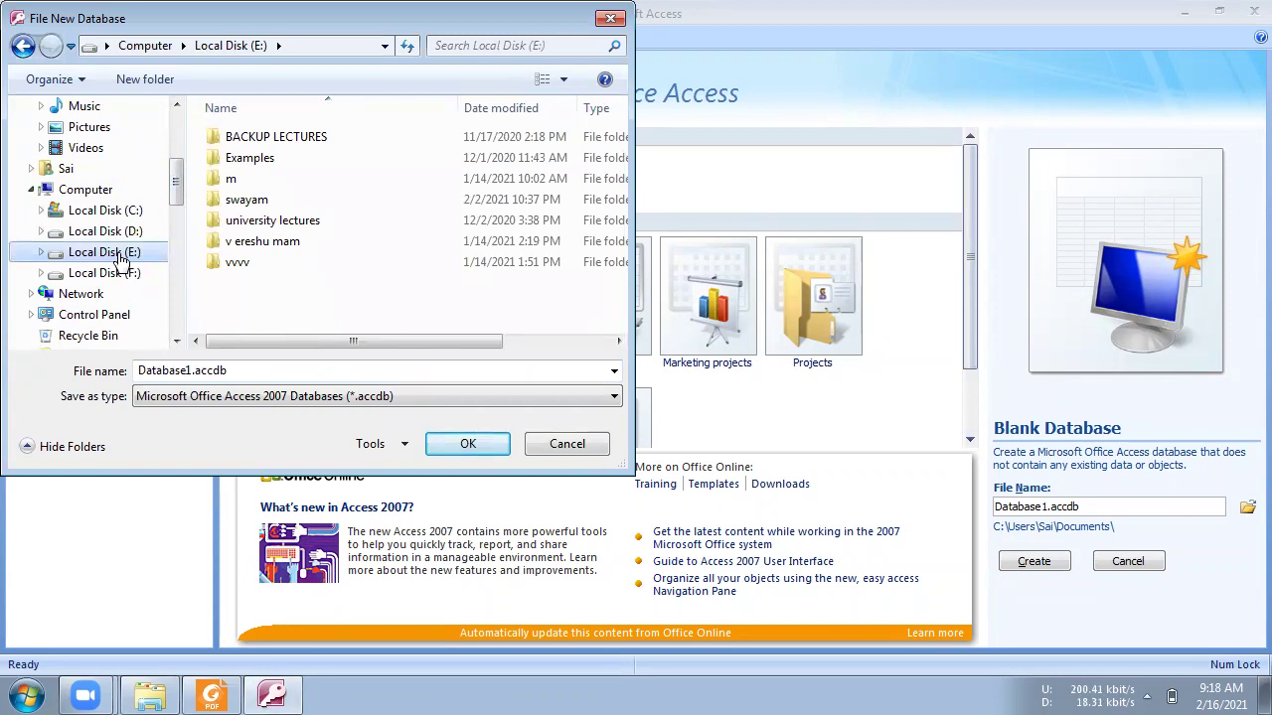
{"action": "double_click", "coordinate": [190, 371]}
{"action": "left_click", "coordinate": [228, 370]}
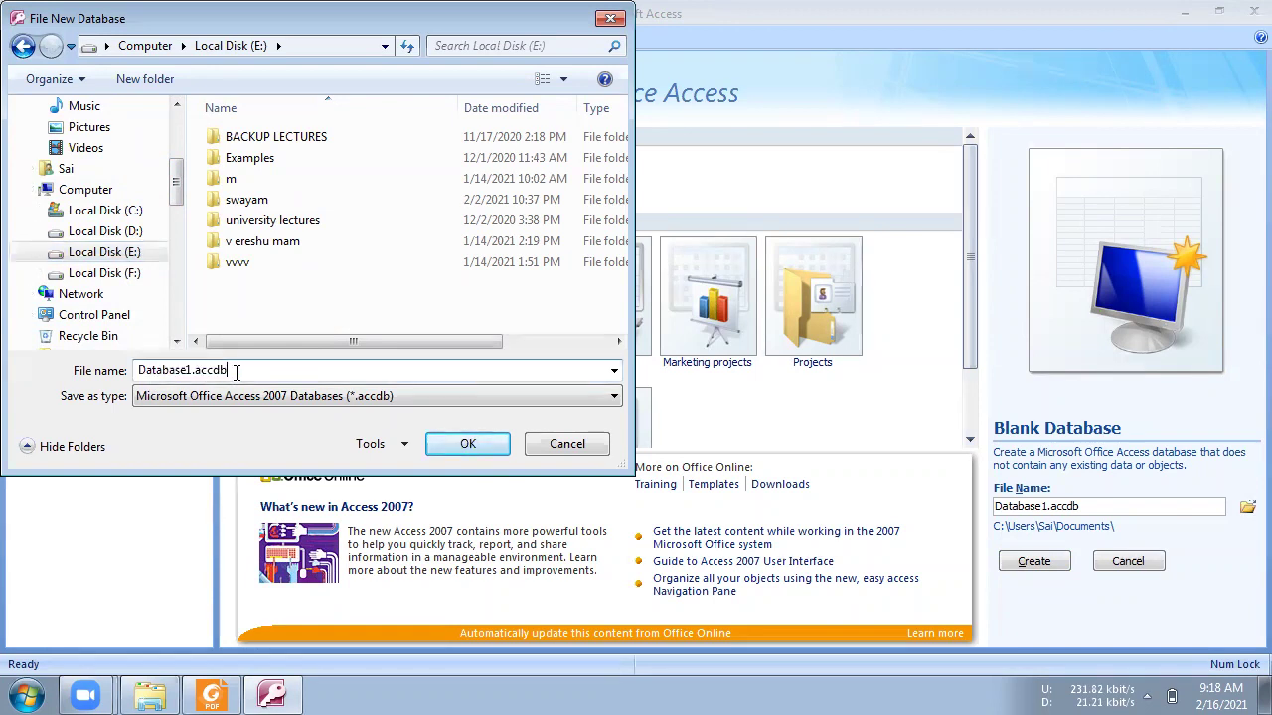
{"action": "double_click", "coordinate": [224, 371]}
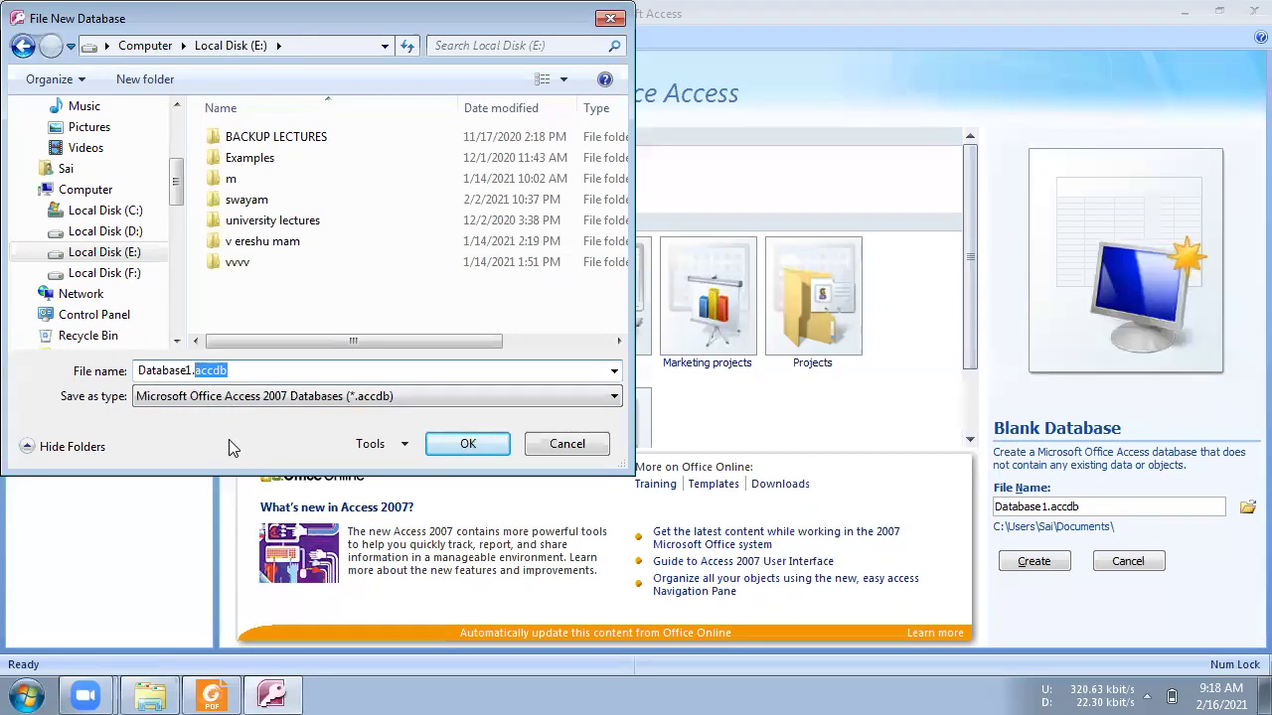
{"action": "left_click", "coordinate": [248, 371]}
{"action": "left_click", "coordinate": [454, 444]}
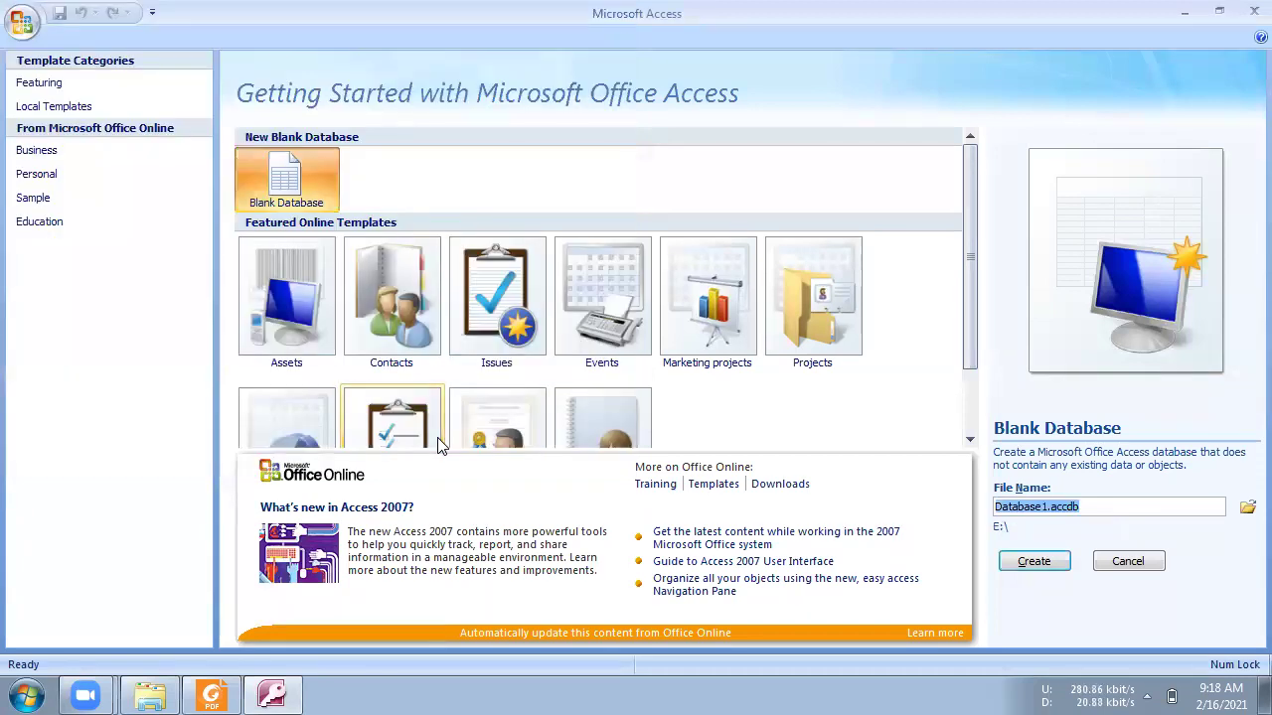
{"action": "left_click", "coordinate": [1013, 565]}
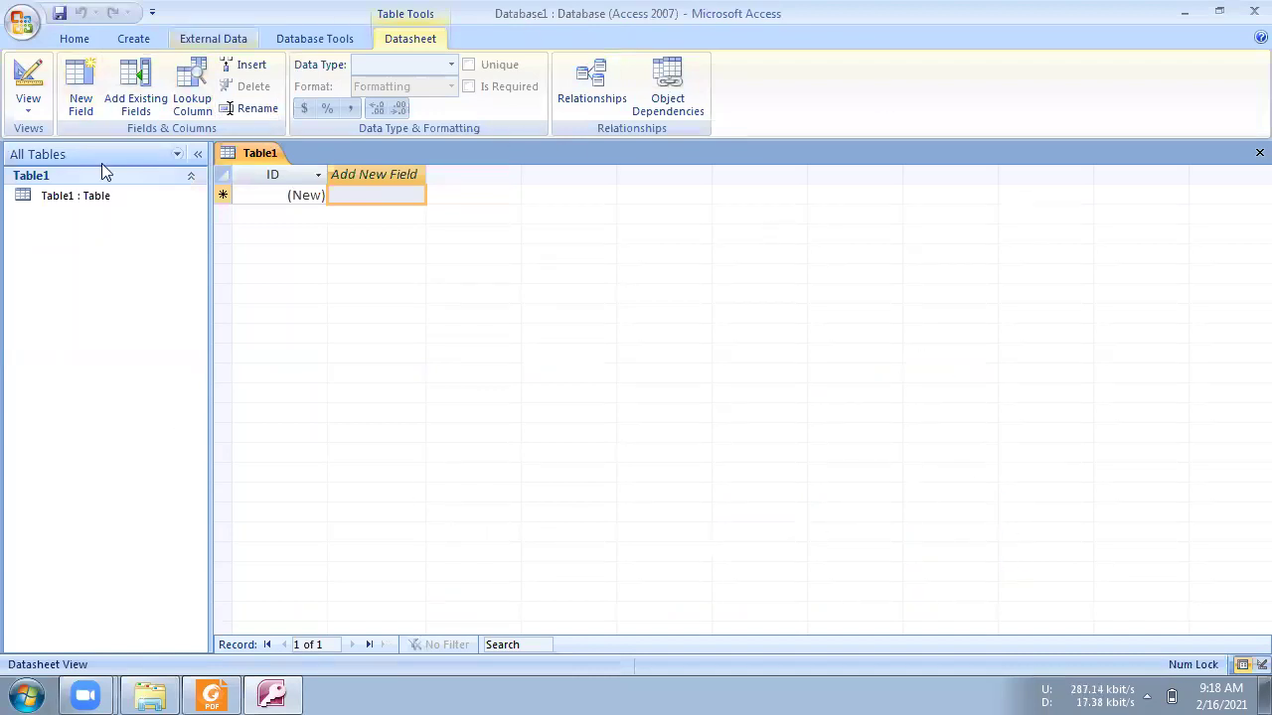
{"action": "left_click", "coordinate": [1247, 10]}
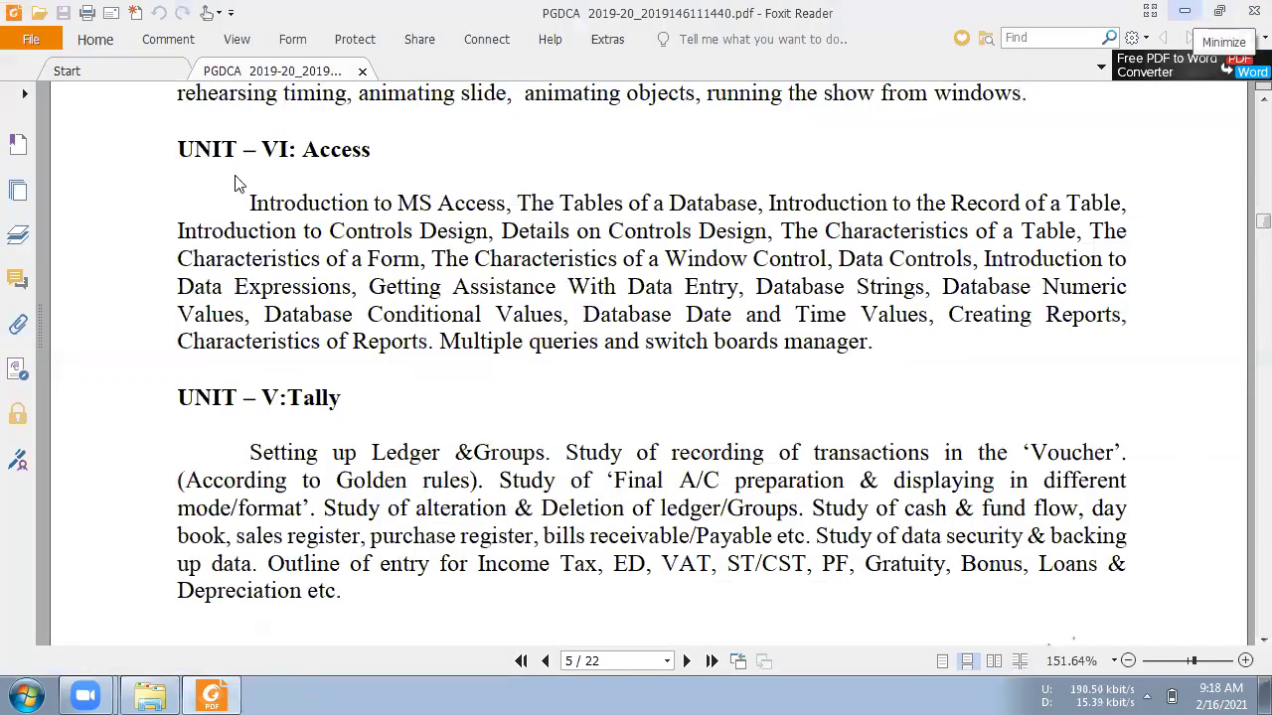
Browse to Local Disk (E:) in Windows Explorer, open Database1.accdb in Access, and dismiss the security warning
{"action": "key", "text": "super+d"}
{"action": "double_click", "coordinate": [58, 589]}
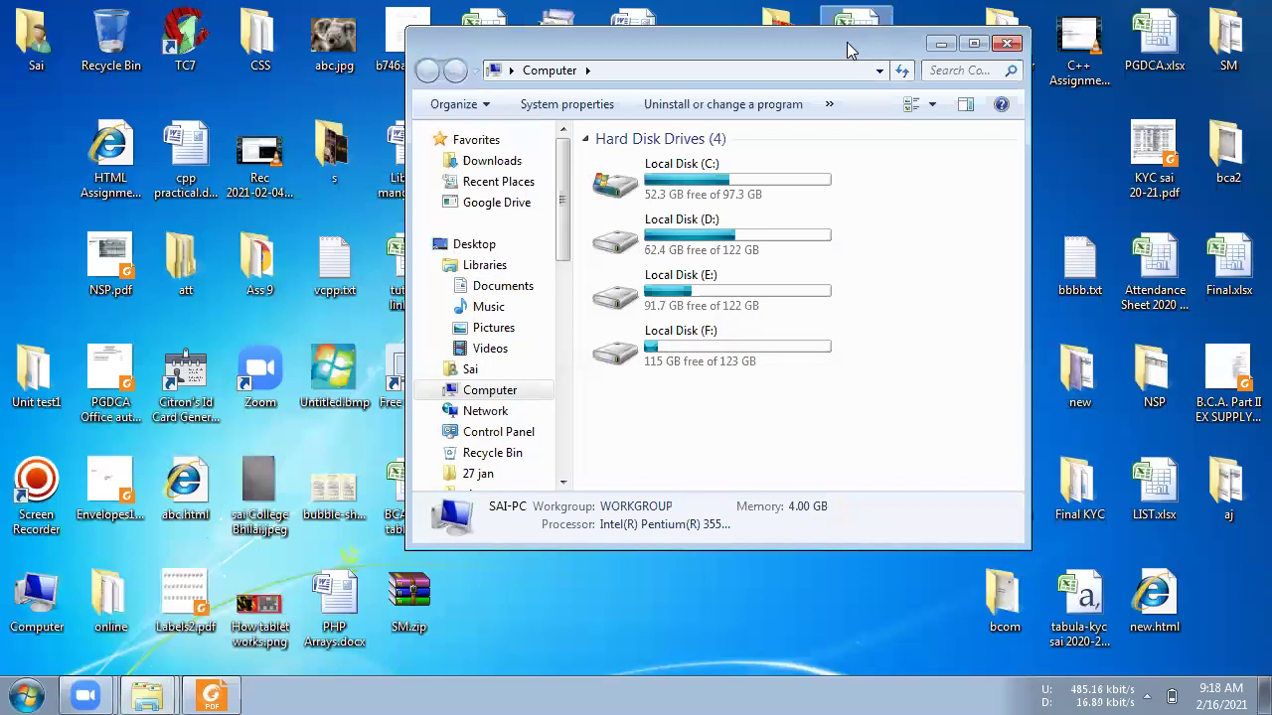
{"action": "double_click", "coordinate": [807, 60]}
{"action": "double_click", "coordinate": [757, 157]}
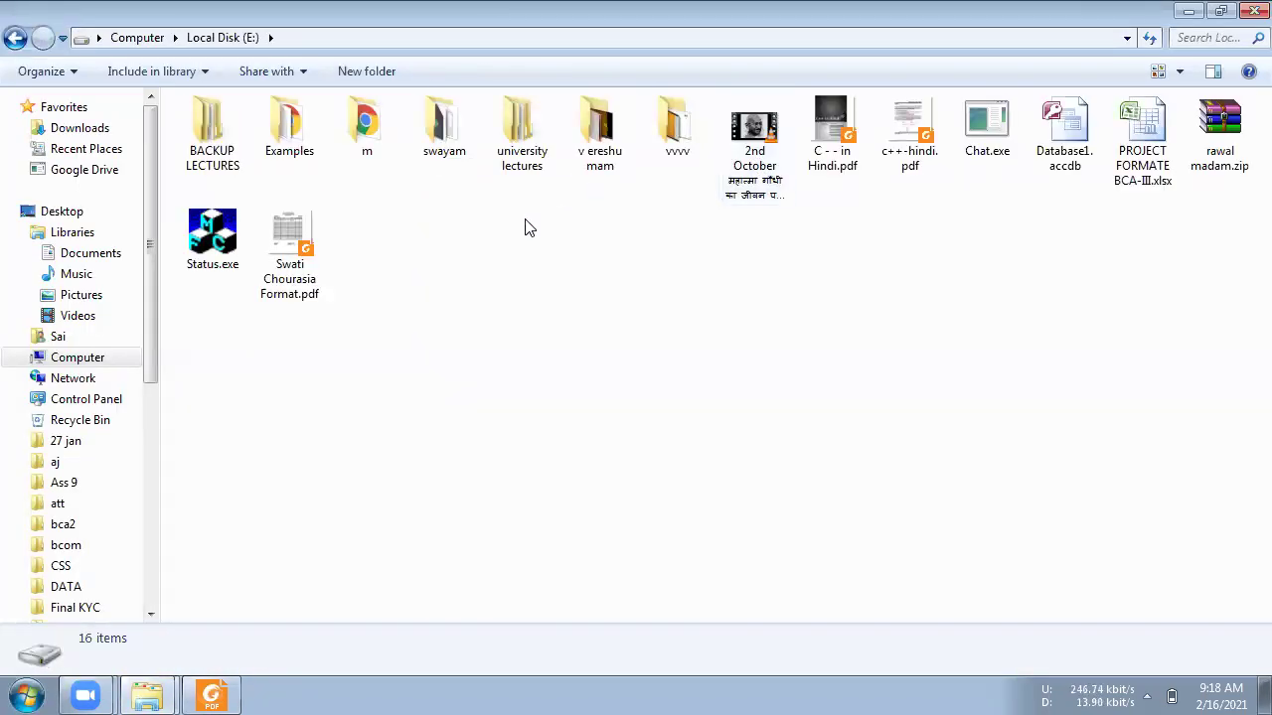
{"action": "left_click", "coordinate": [1061, 161]}
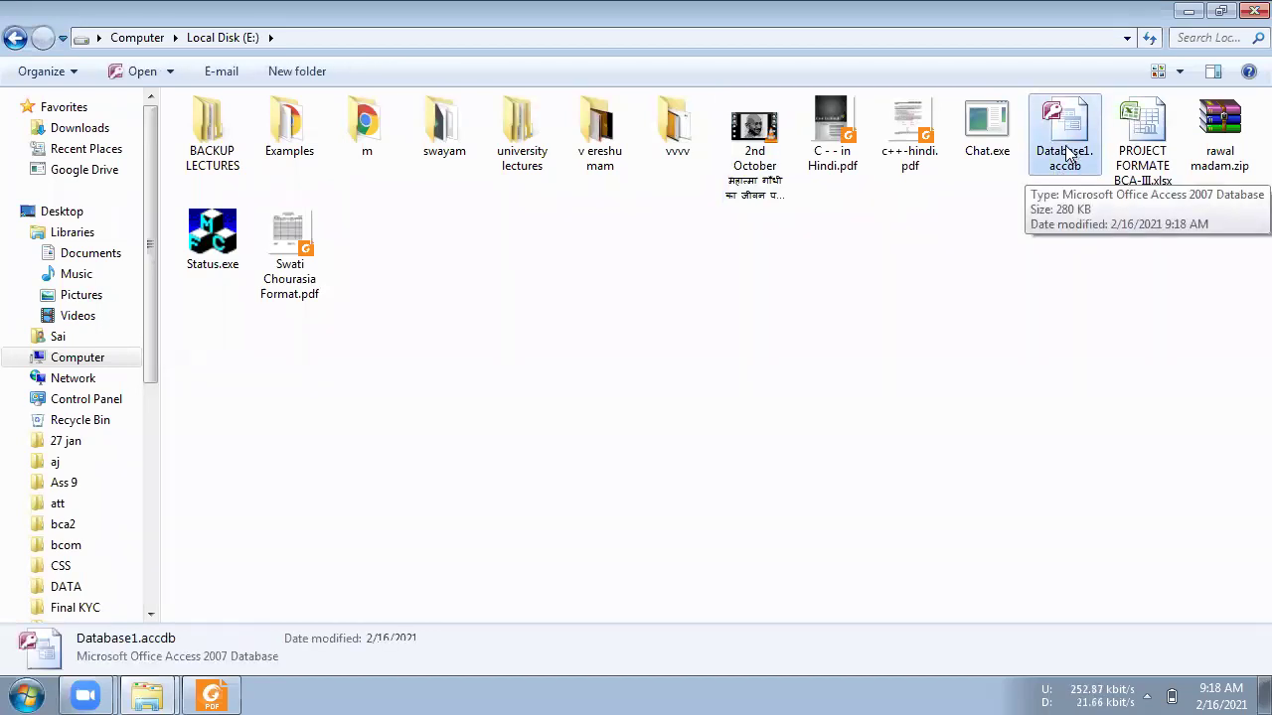
{"action": "right_click", "coordinate": [1067, 152]}
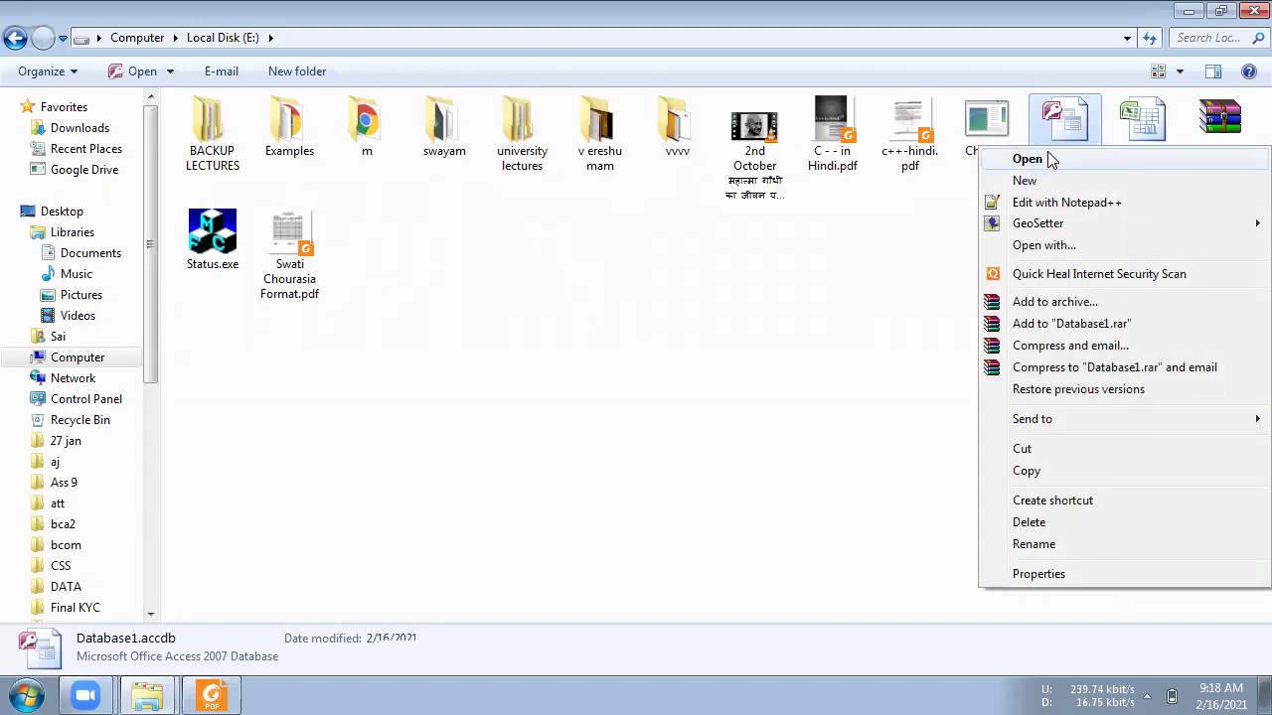
{"action": "left_click", "coordinate": [1027, 159]}
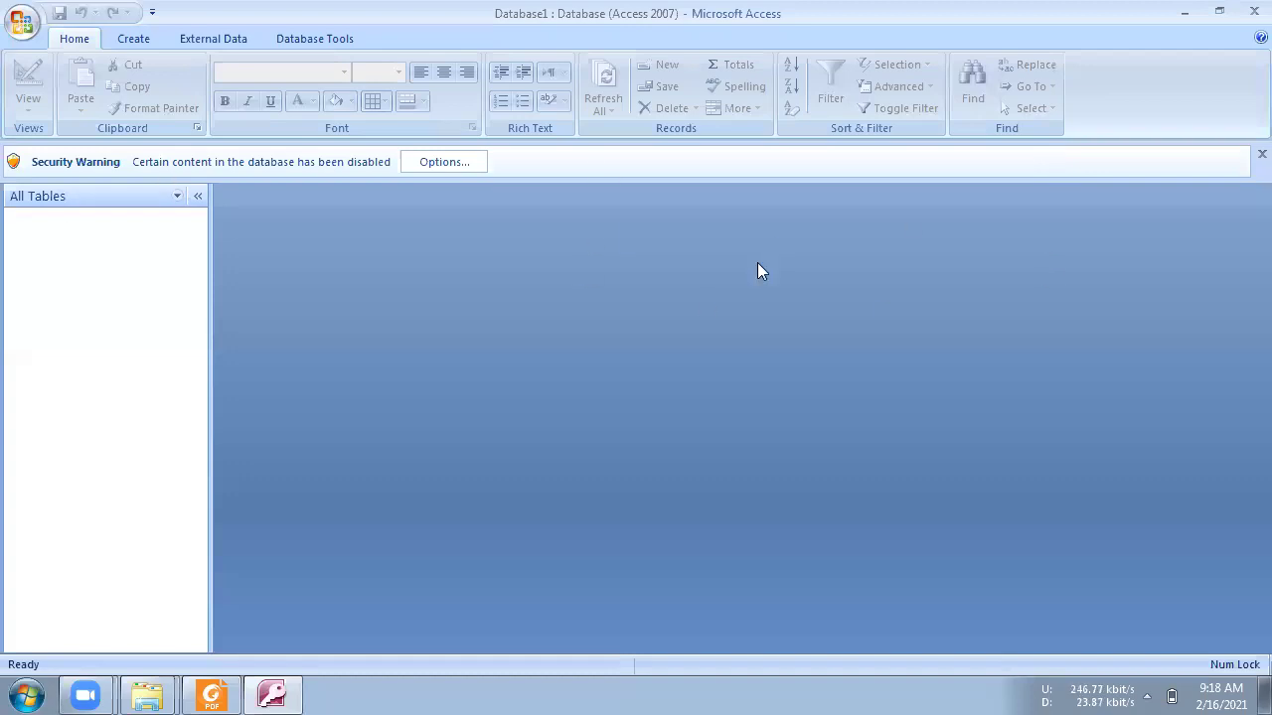
{"action": "left_click", "coordinate": [1262, 154]}
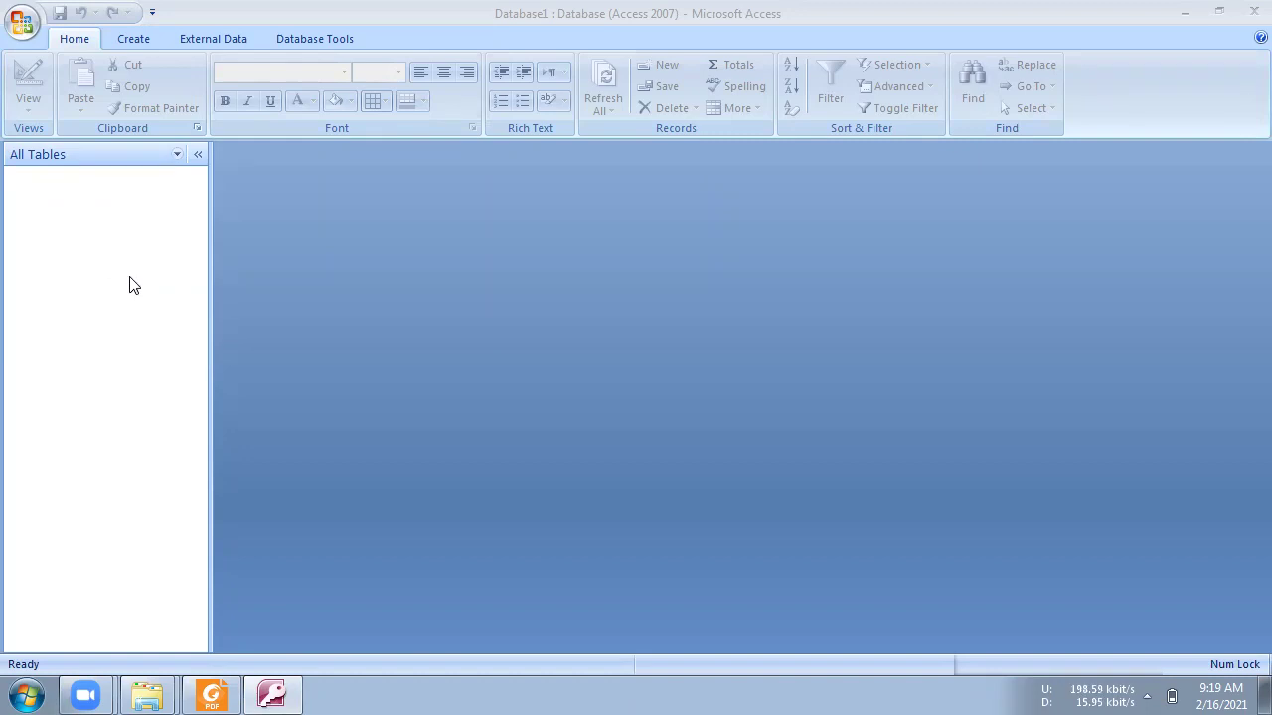
Open a blank workbook in Excel 2007, display its Data Validation options, and return to the Access database
{"action": "left_click", "coordinate": [132, 38]}
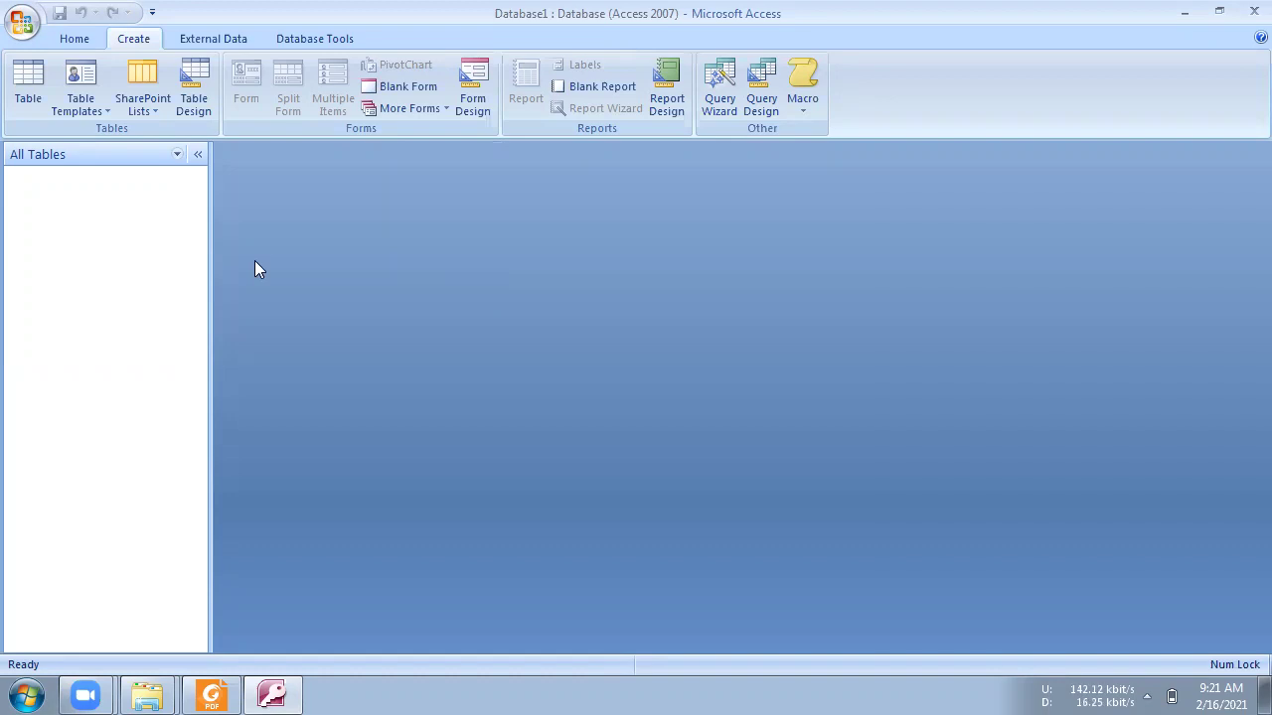
{"action": "left_click", "coordinate": [26, 695]}
{"action": "left_click", "coordinate": [85, 145]}
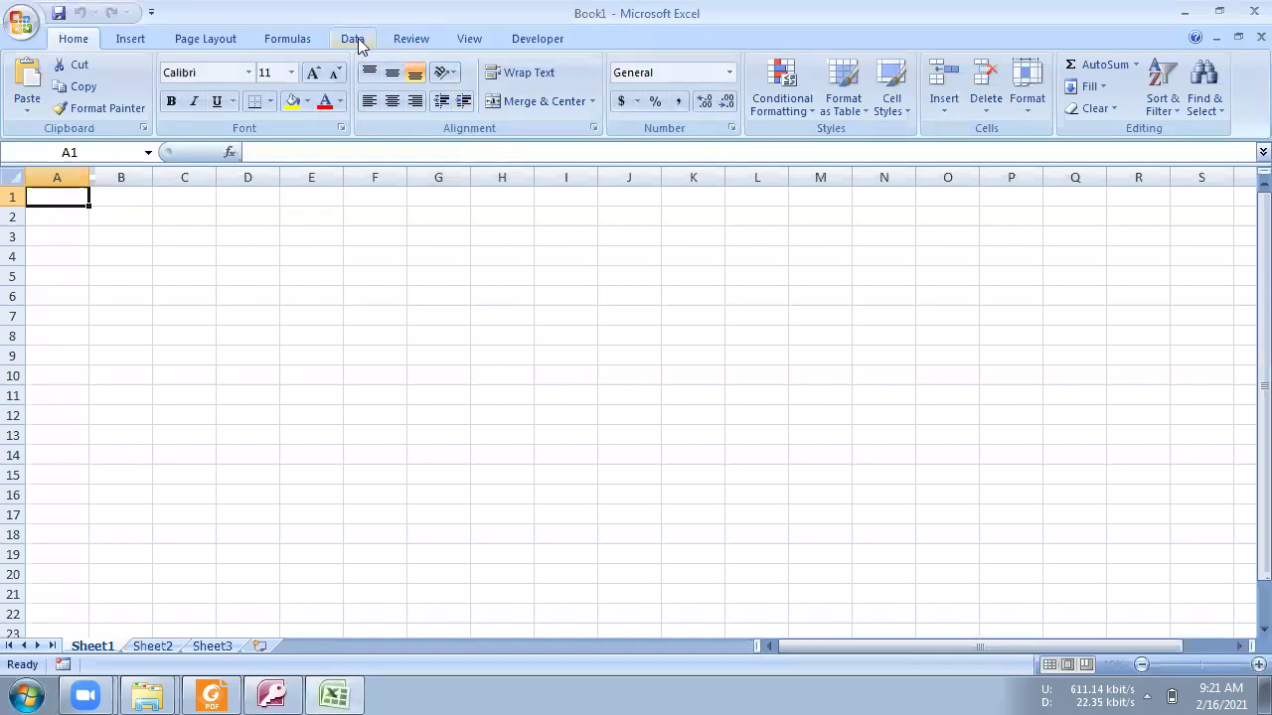
{"action": "left_click", "coordinate": [356, 37]}
{"action": "left_click", "coordinate": [792, 119]}
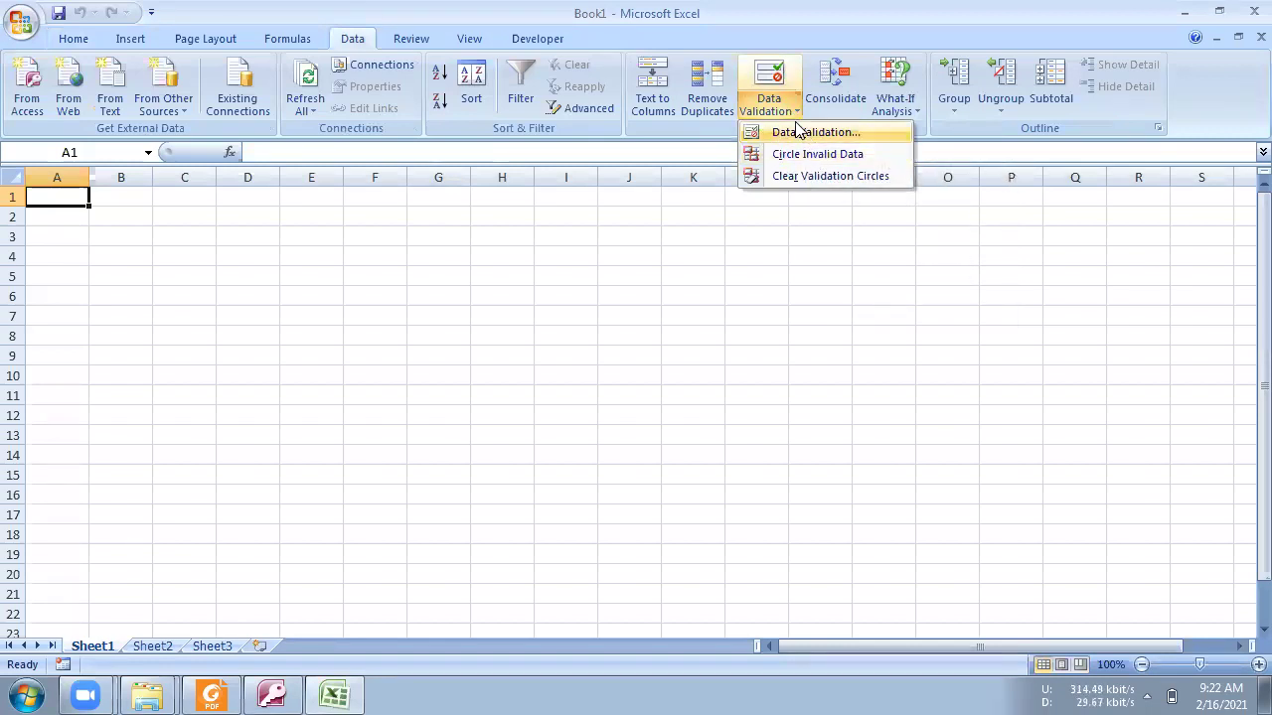
{"action": "left_click", "coordinate": [1184, 12]}
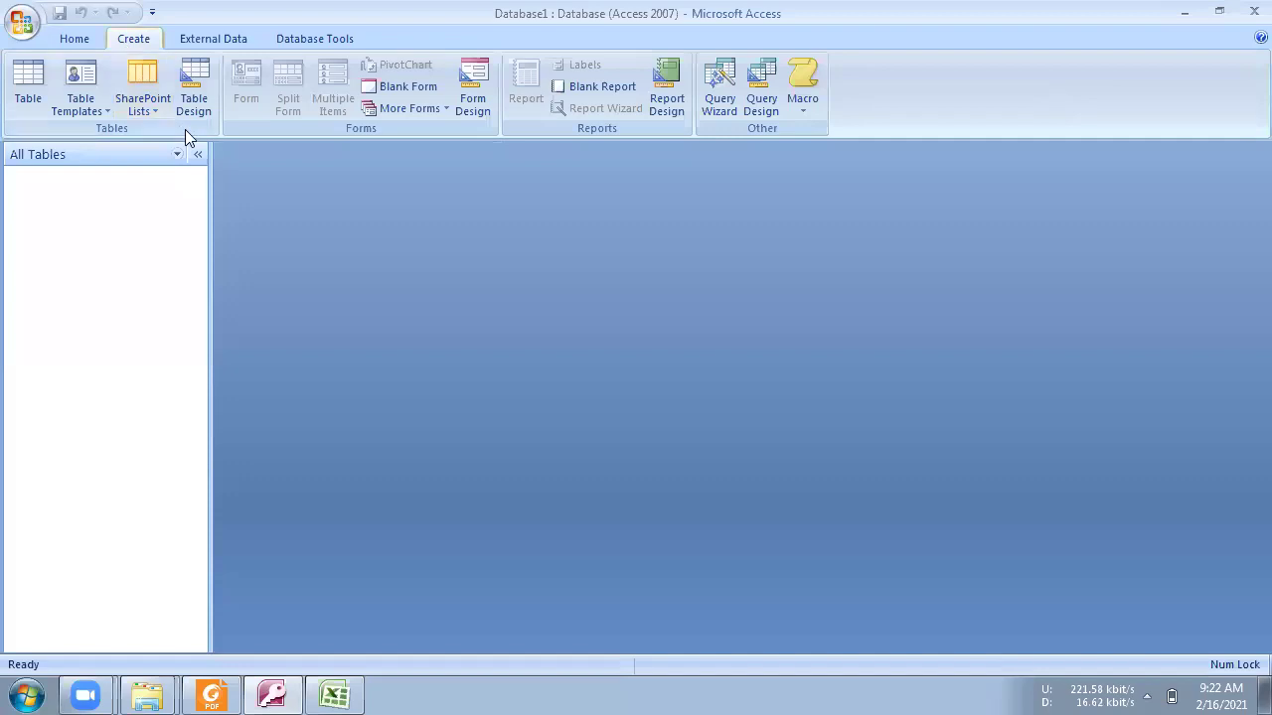
Start a new table in Design view in the Database1 database
{"action": "left_click", "coordinate": [205, 103]}
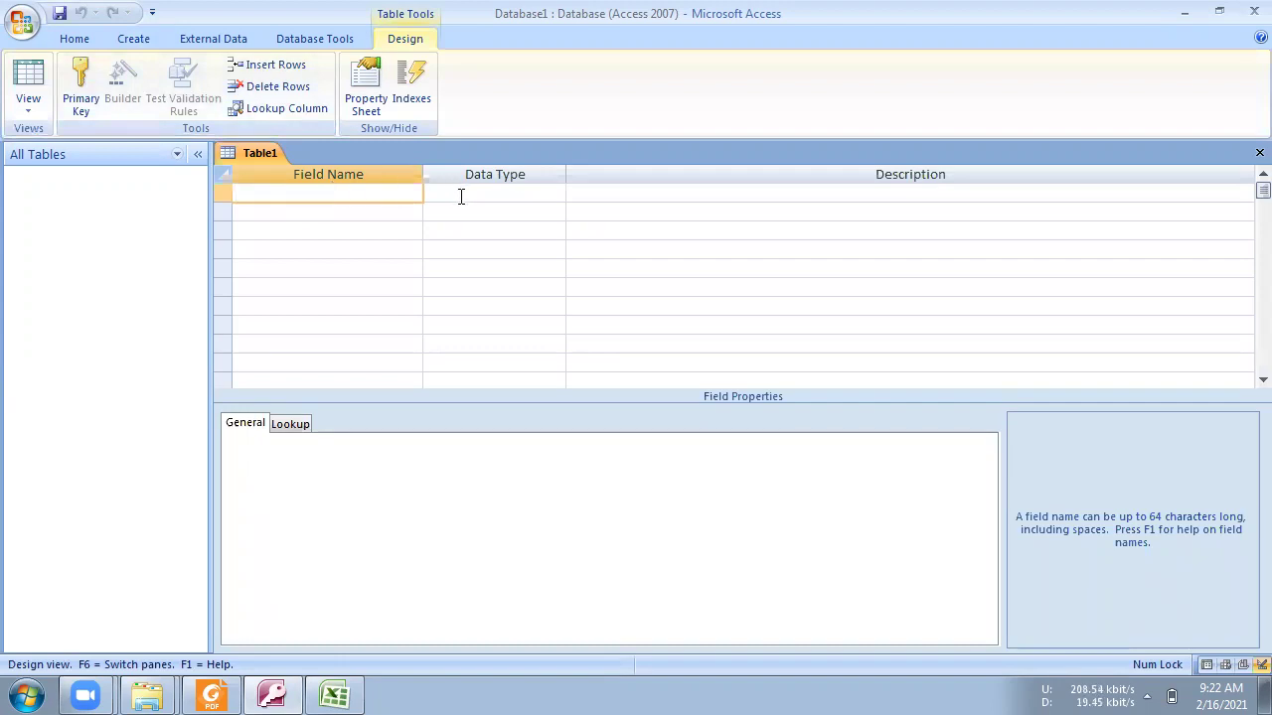
Switch to the Excel workbook and enter the headings Rollno, Sname and Age in cells A1 to C1
{"action": "left_click", "coordinate": [334, 695]}
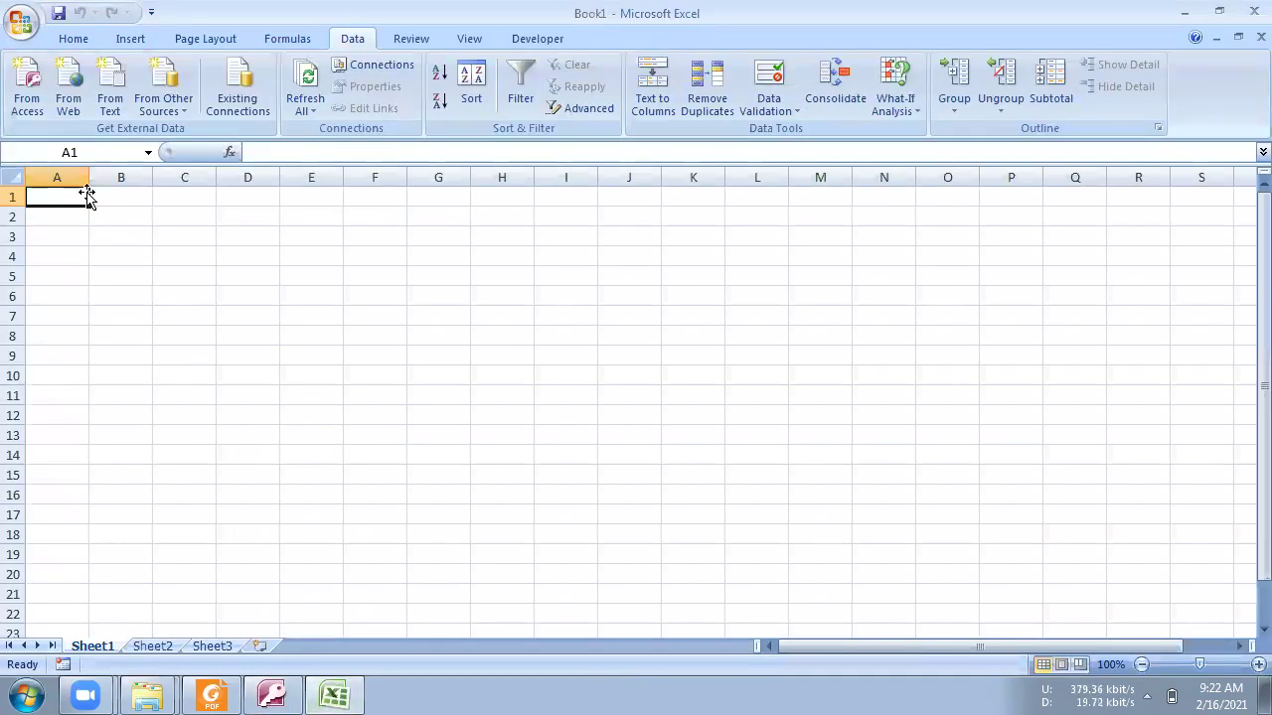
{"action": "type", "text": "Rollno"}
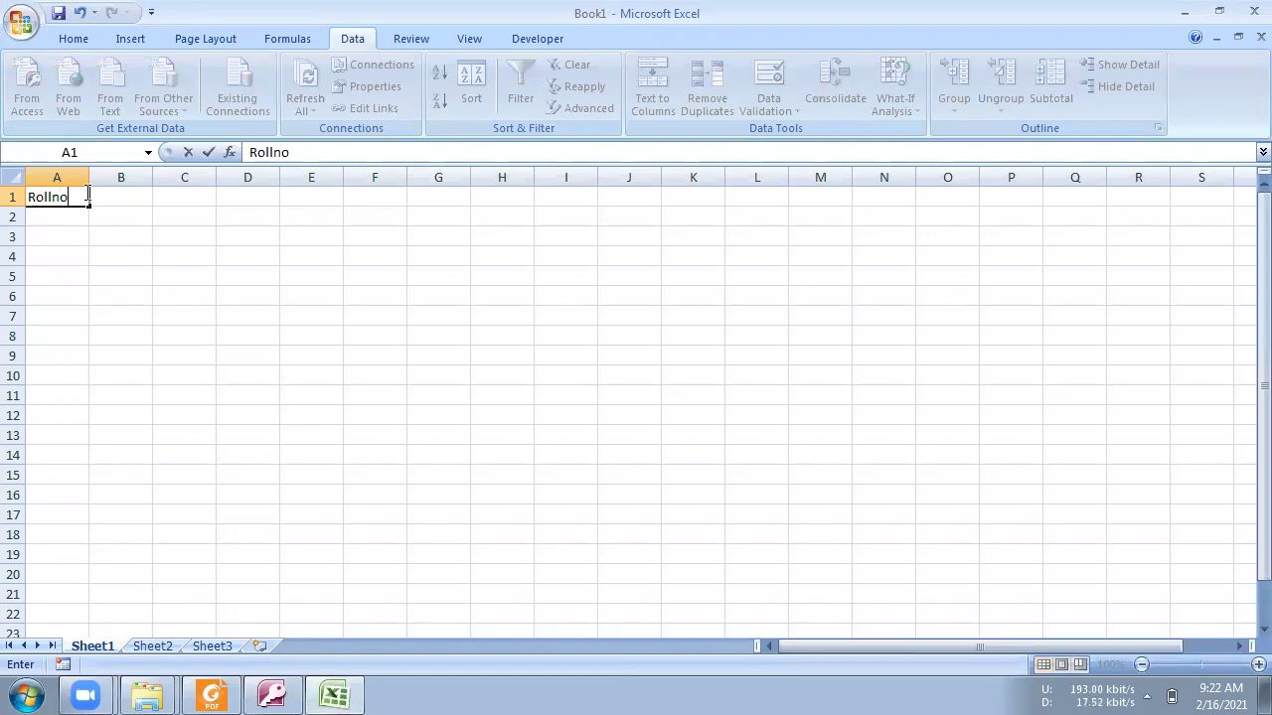
{"action": "key", "text": "Tab"}
{"action": "type", "text": "Sname"}
{"action": "key", "text": "Tab"}
{"action": "type", "text": "Age"}
{"action": "key", "text": "Return"}
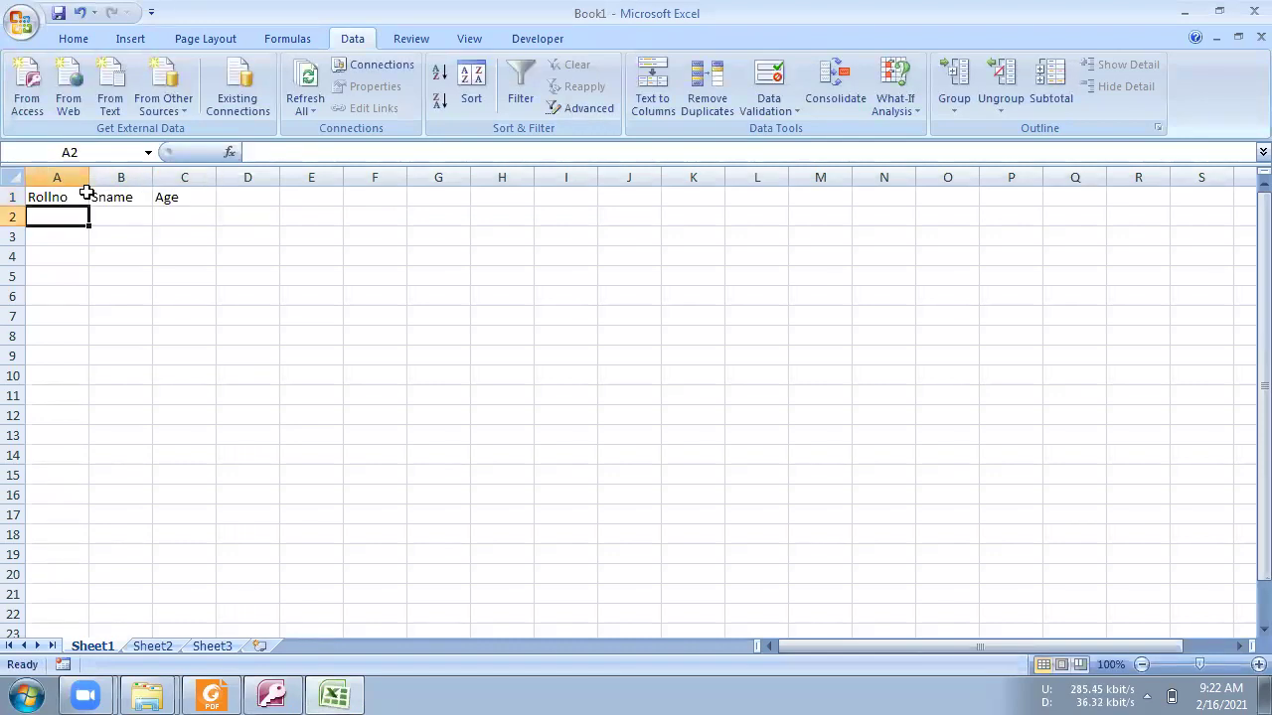
Enter roll number 101 in A2 and apply All Borders to the range A1:C2
{"action": "type", "text": "101"}
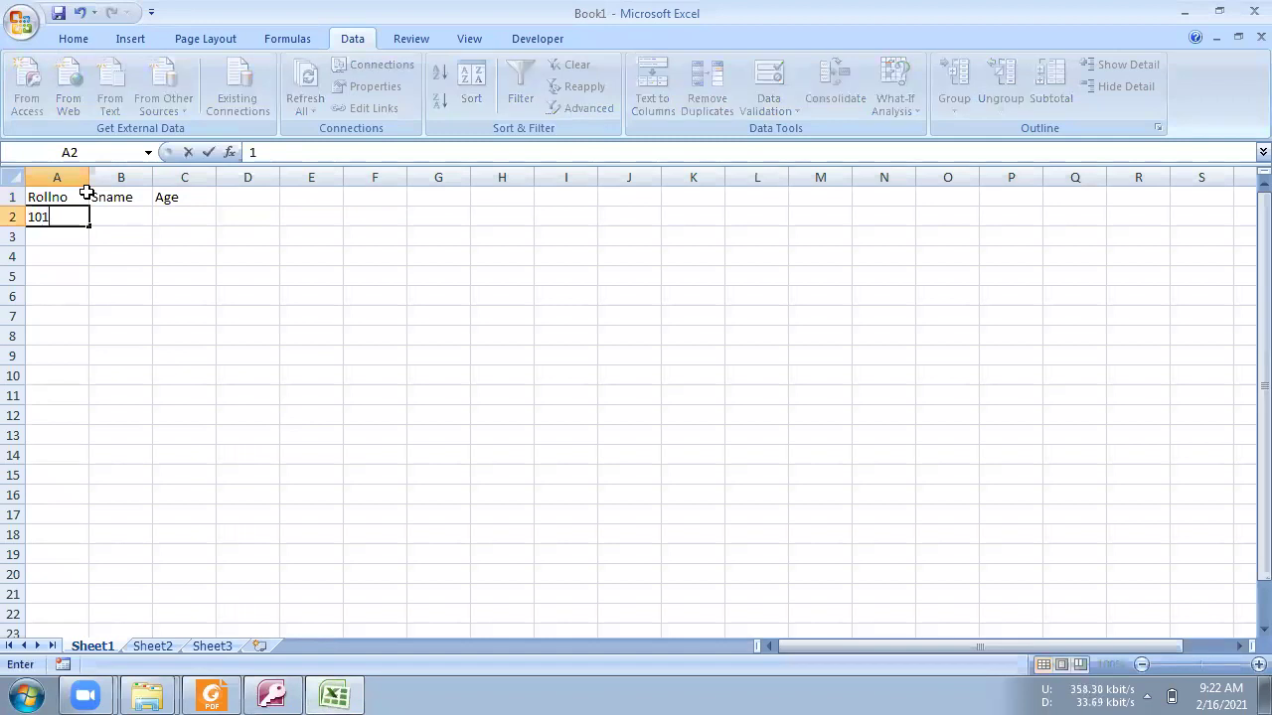
{"action": "left_click", "coordinate": [102, 212]}
{"action": "left_click_drag", "start_coordinate": [71, 197], "coordinate": [159, 212]}
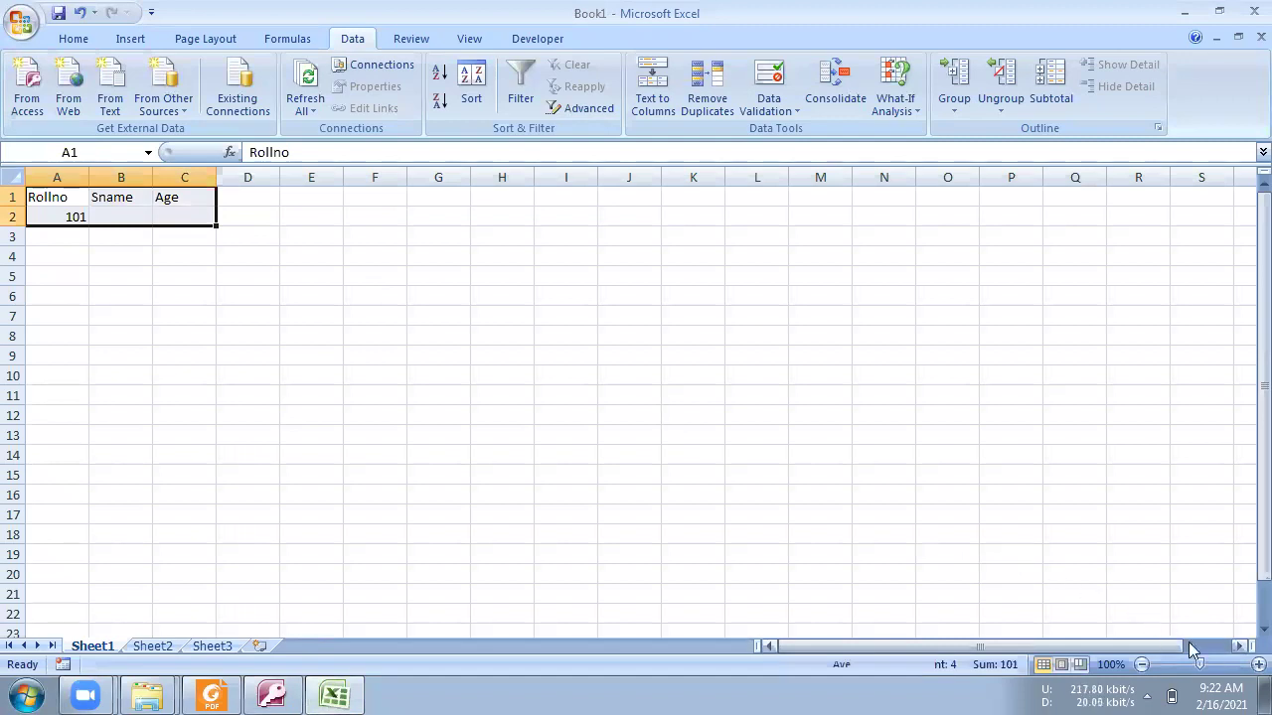
{"action": "left_click", "coordinate": [1257, 665]}
{"action": "left_click", "coordinate": [1257, 664]}
{"action": "left_click", "coordinate": [1257, 665]}
{"action": "left_click", "coordinate": [1257, 665]}
{"action": "left_click", "coordinate": [1256, 665]}
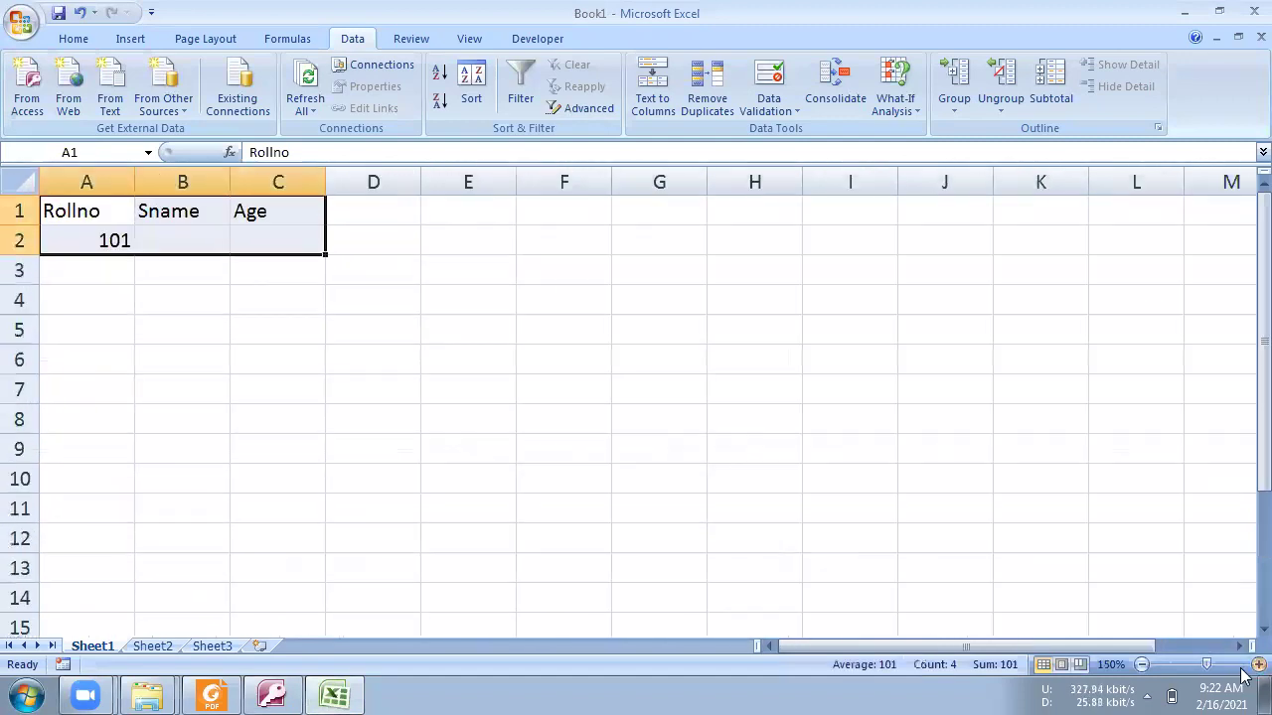
{"action": "left_click", "coordinate": [73, 39]}
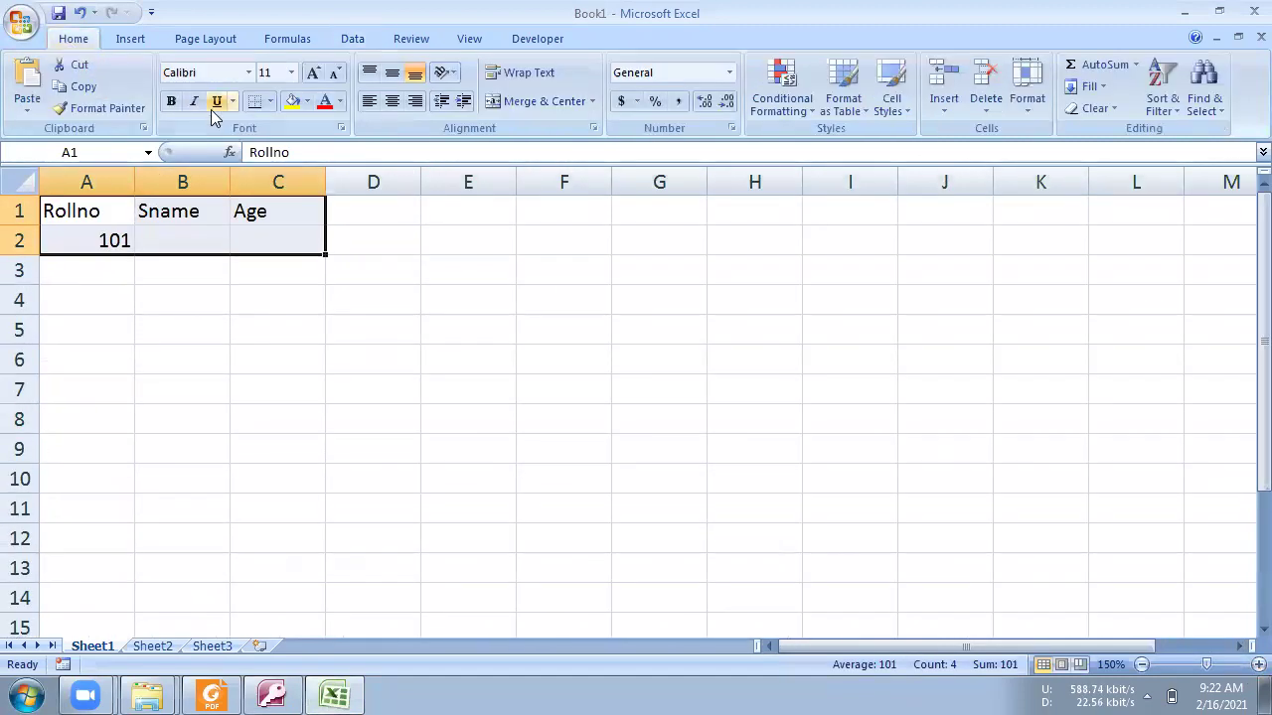
{"action": "left_click", "coordinate": [274, 109]}
{"action": "left_click", "coordinate": [288, 259]}
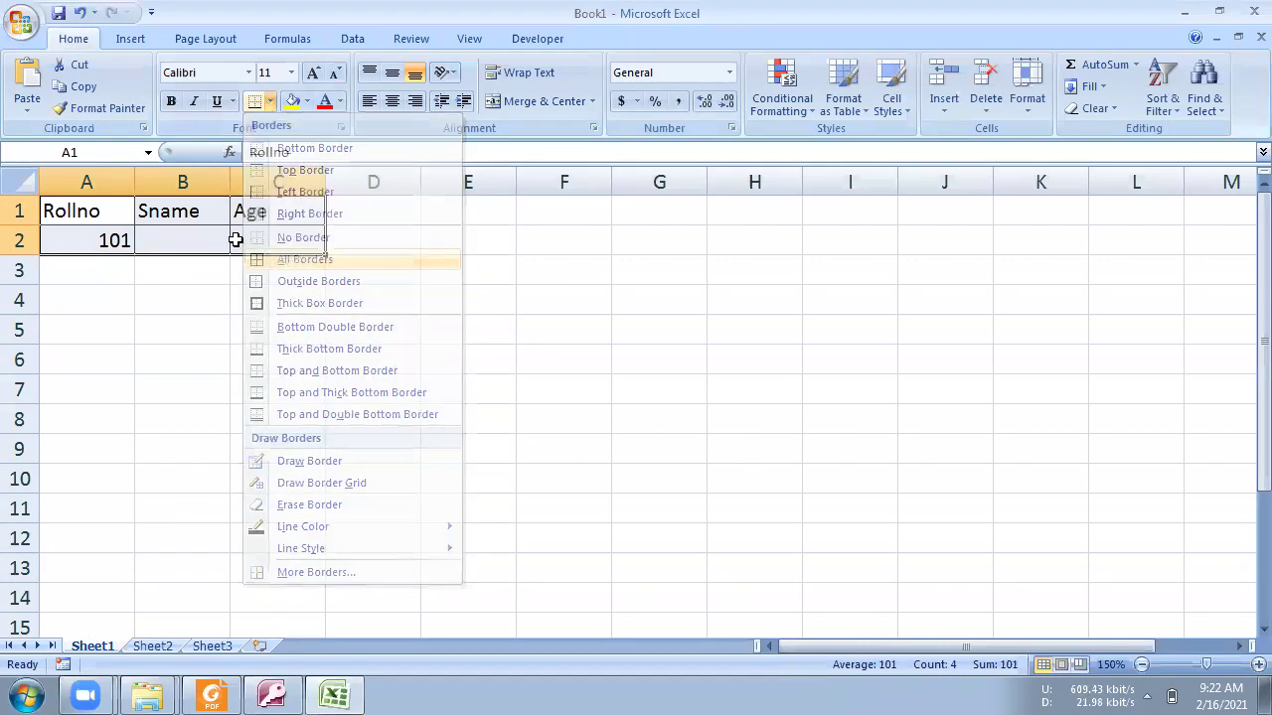
Complete the first record in row 2 with the student's first name and age 24
{"action": "left_click", "coordinate": [172, 235]}
{"action": "type", "text": "Amna"}
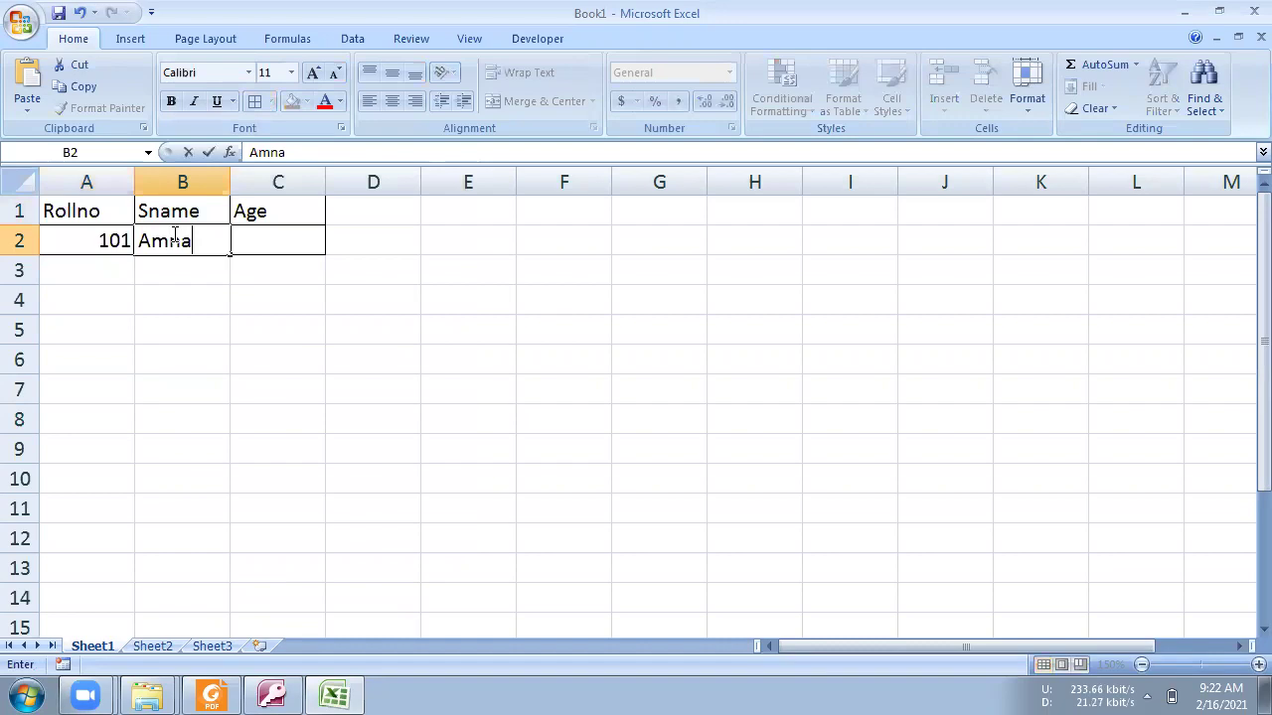
{"action": "key", "text": "BackSpace"}
{"action": "key", "text": "BackSpace"}
{"action": "type", "text": "an"}
{"action": "key", "text": "Tab"}
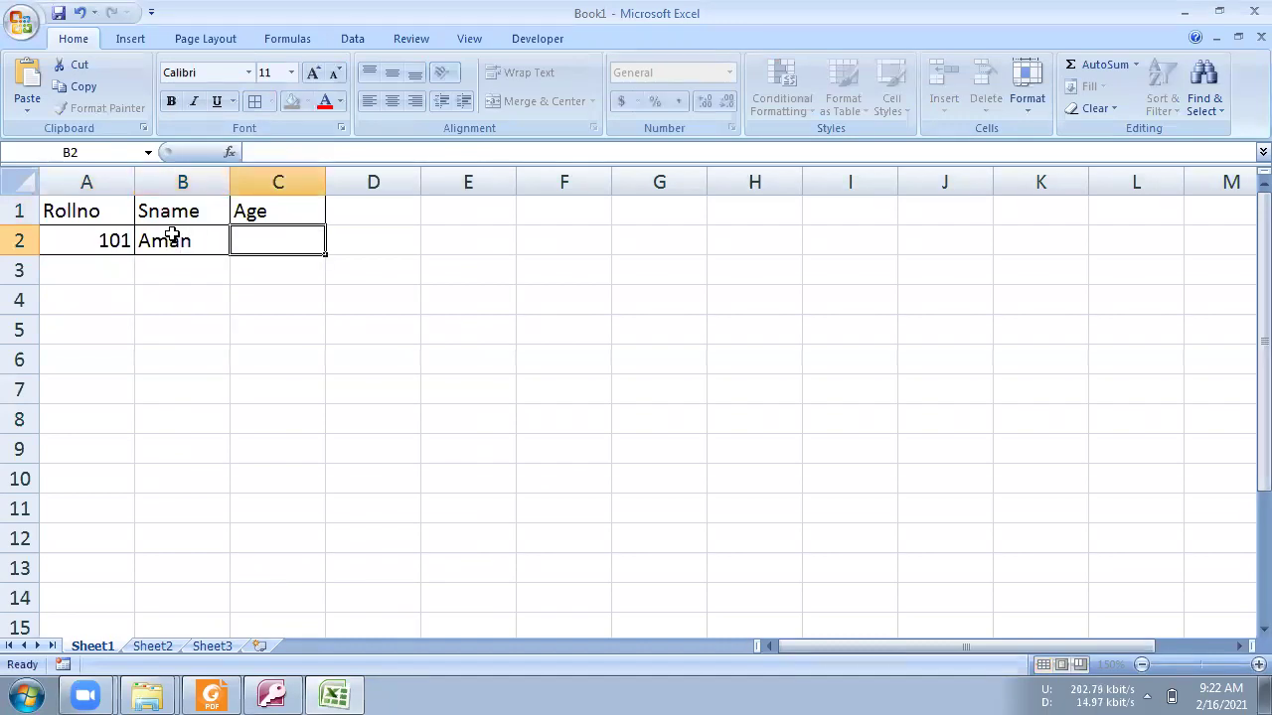
{"action": "type", "text": "24"}
{"action": "key", "text": "Return"}
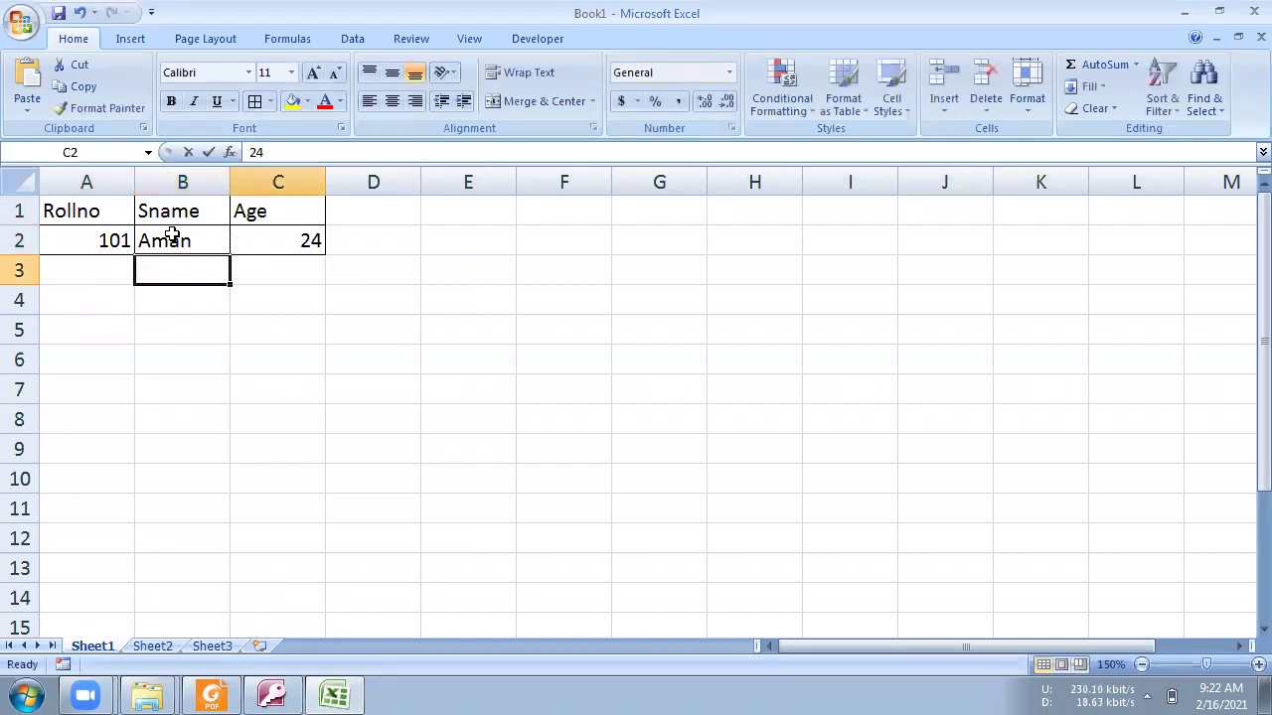
Add the second record in row 3 with roll number 102, a student's first name and age 26
{"action": "key", "text": "Left"}
{"action": "type", "text": "102"}
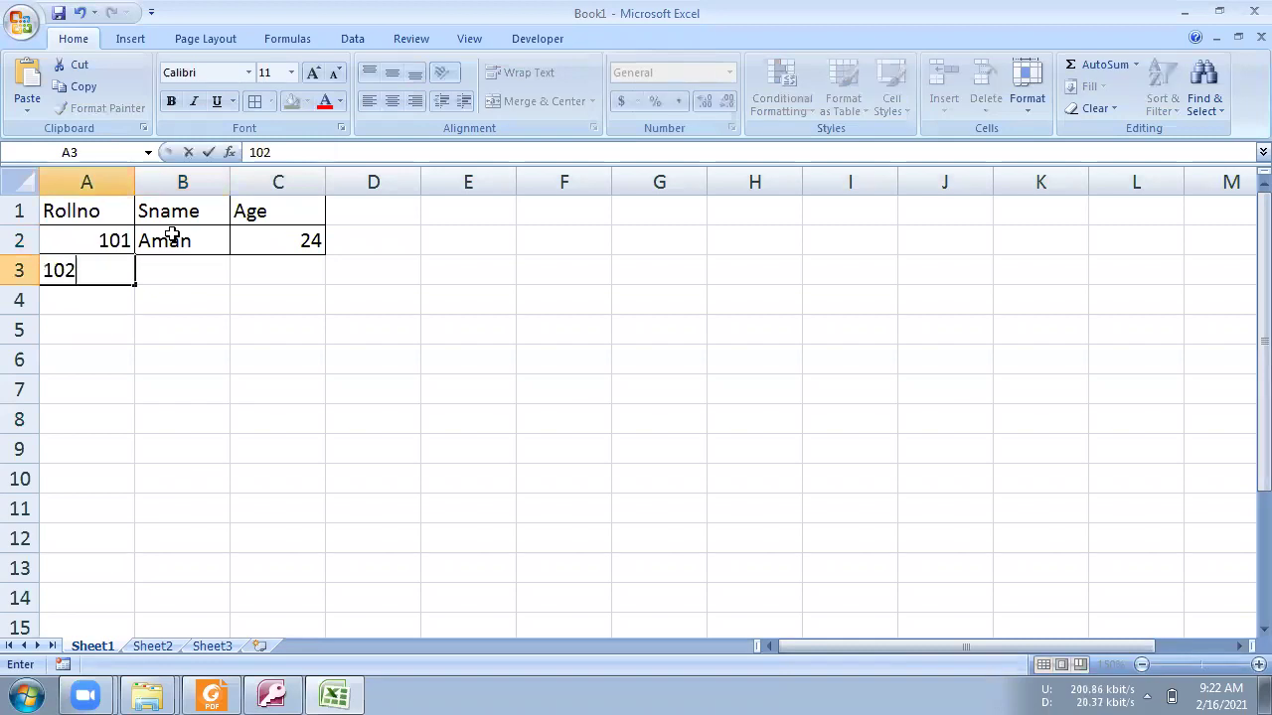
{"action": "key", "text": "Tab"}
{"action": "type", "text": "Rajesh"}
{"action": "key", "text": "Tab"}
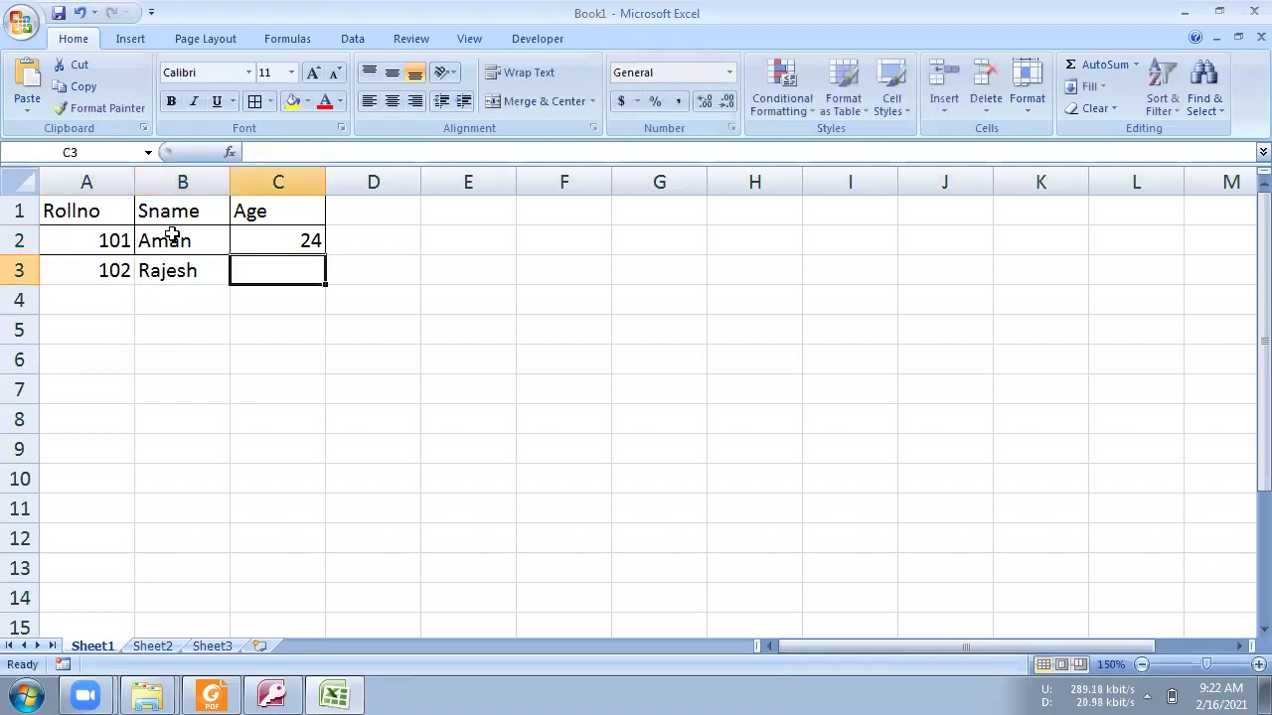
{"action": "type", "text": "26"}
{"action": "key", "text": "Return"}
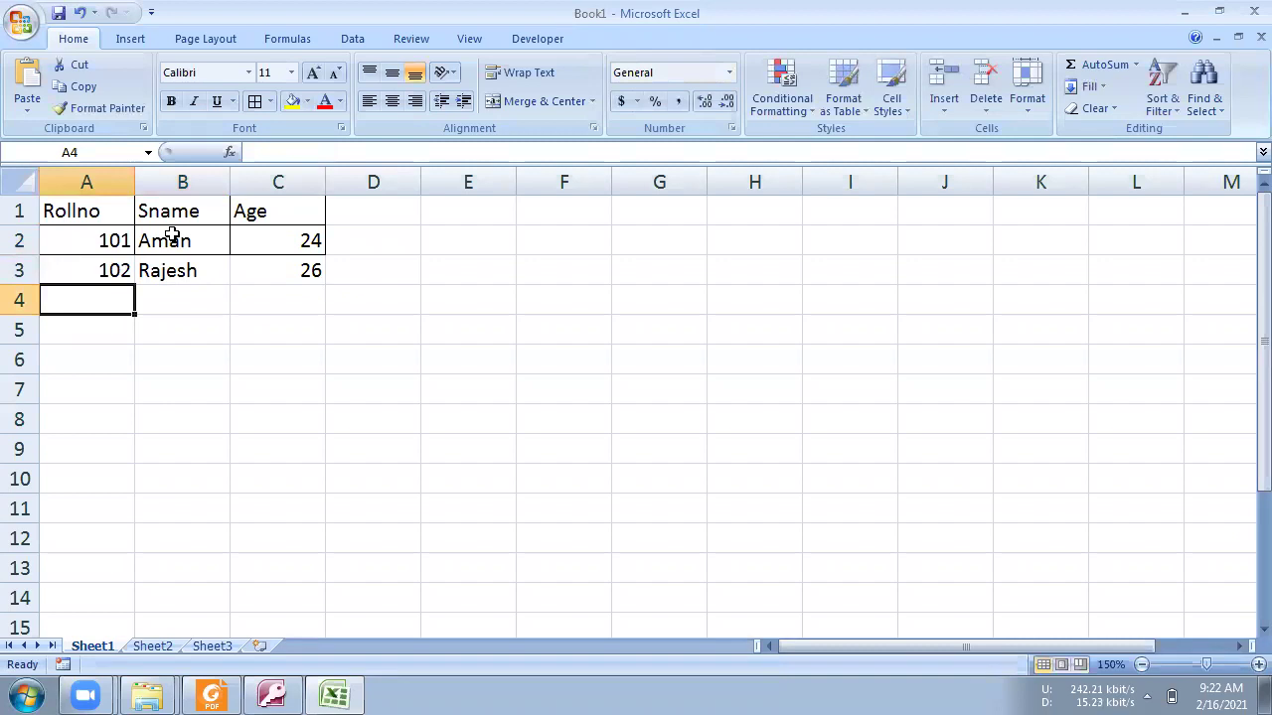
Add the third record in row 4 with roll number 103, a student's first name and age 23
{"action": "type", "text": "103"}
{"action": "key", "text": "Tab"}
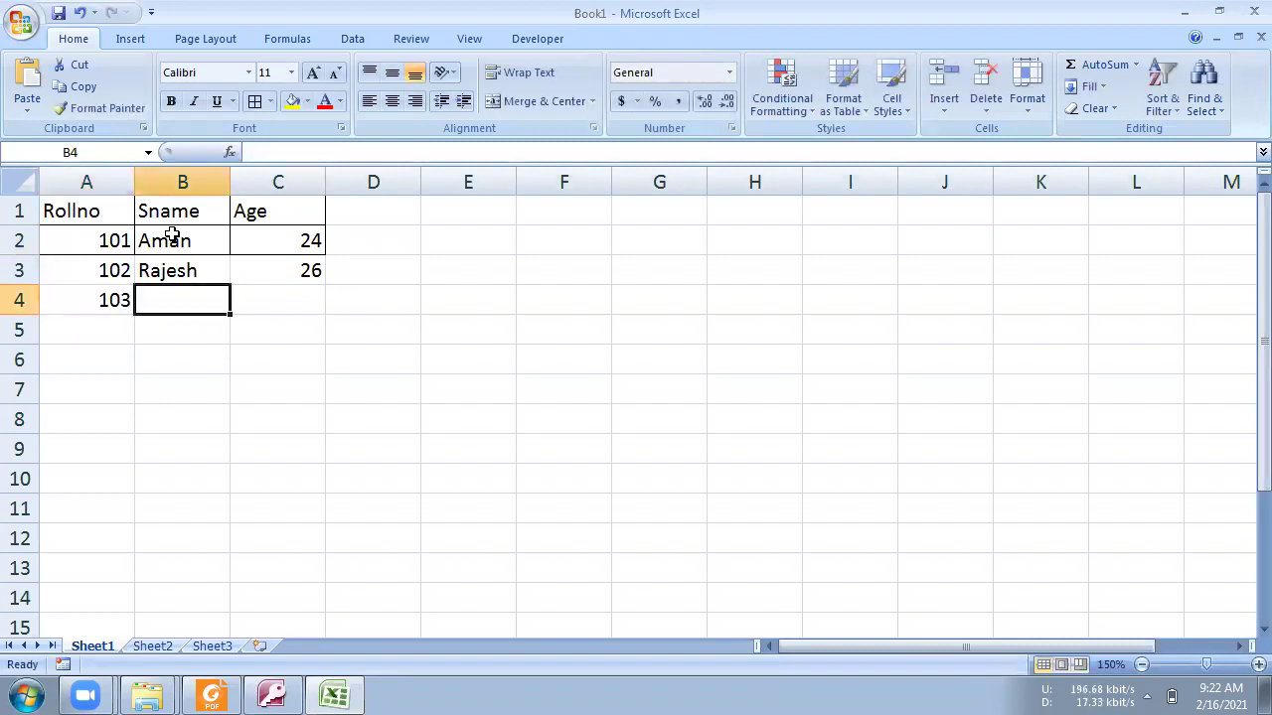
{"action": "type", "text": "Manoh"}
{"action": "key", "text": "Tab"}
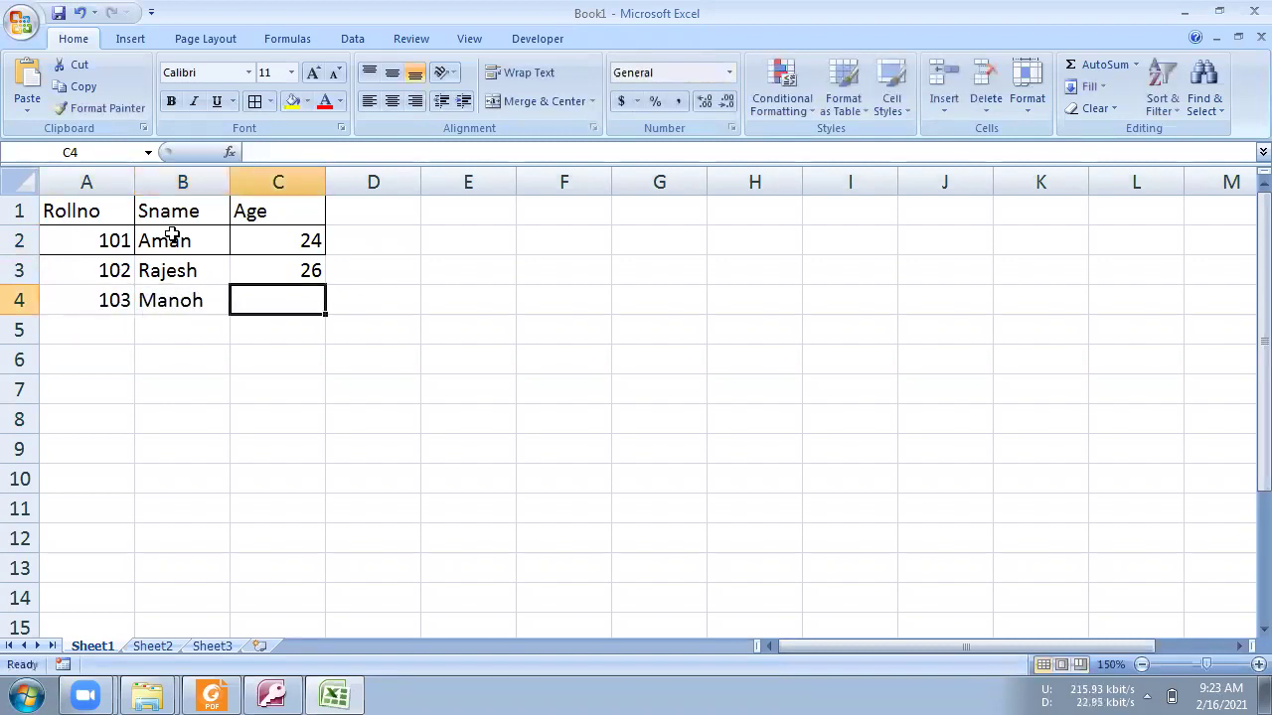
{"action": "type", "text": "23"}
{"action": "key", "text": "Return"}
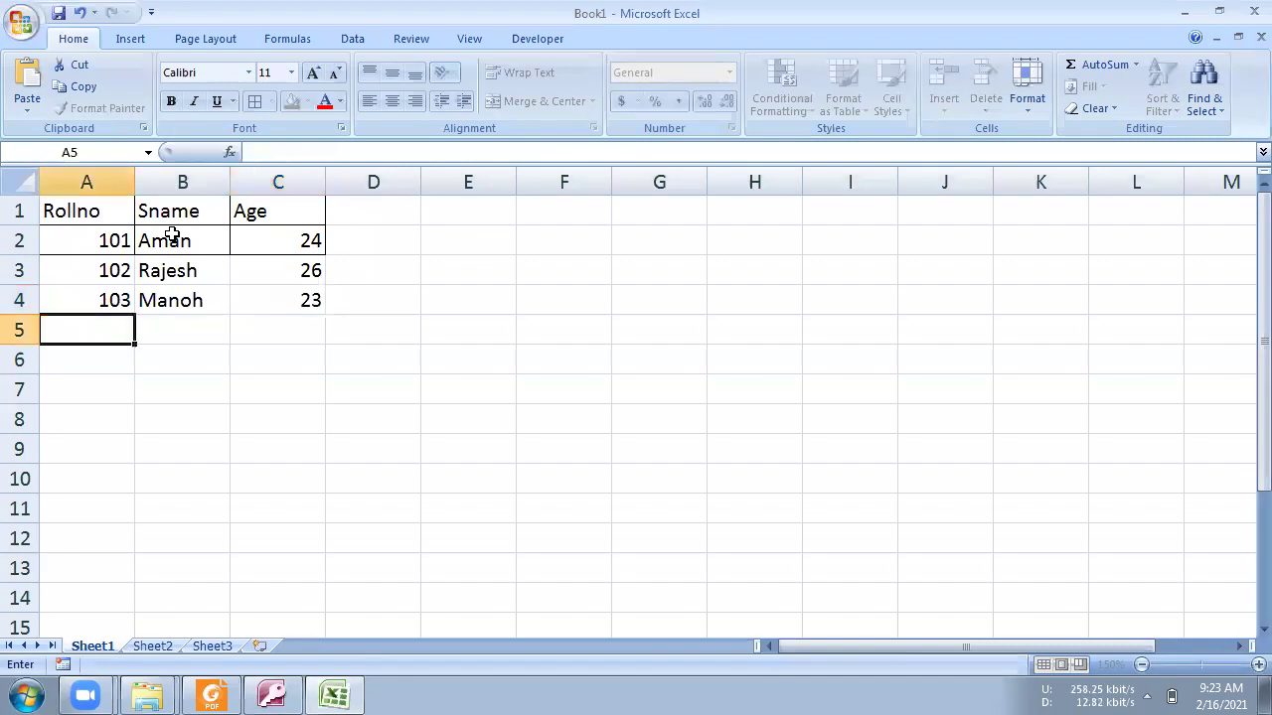
Apply all borders to the whole table A1:C4 and center its contents horizontally
{"action": "left_click_drag", "start_coordinate": [114, 211], "coordinate": [260, 292]}
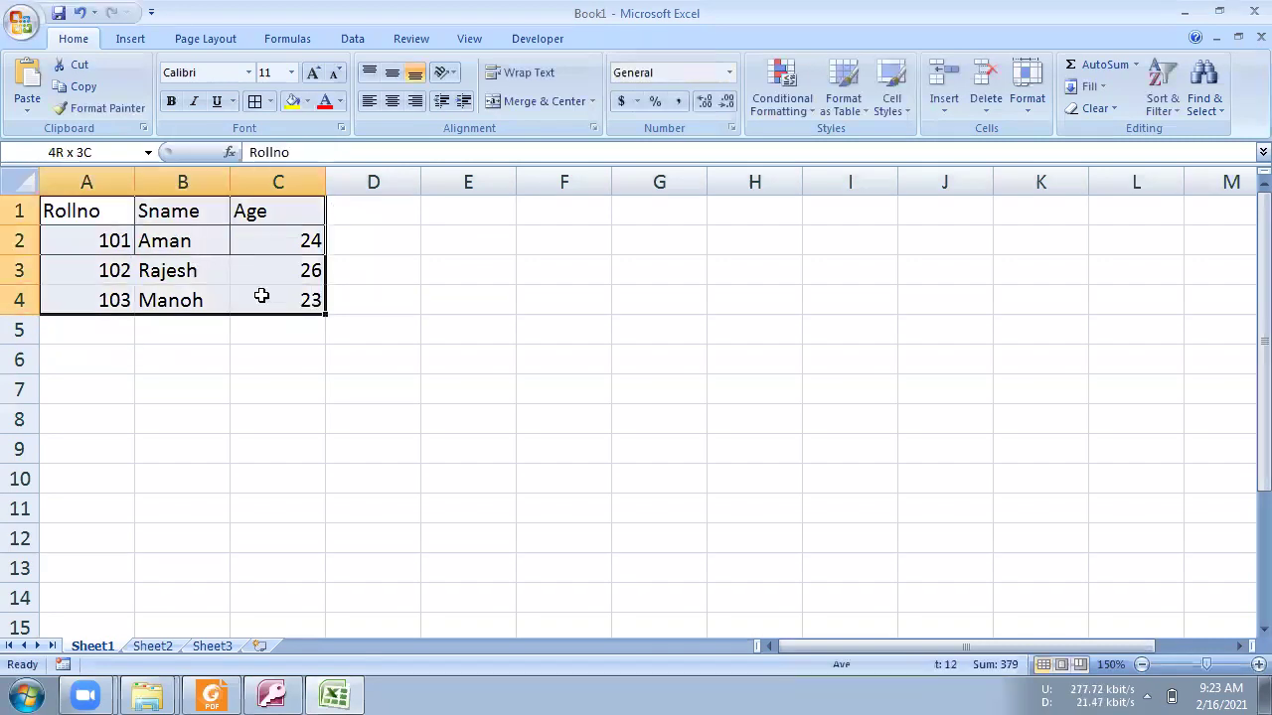
{"action": "left_click", "coordinate": [255, 102]}
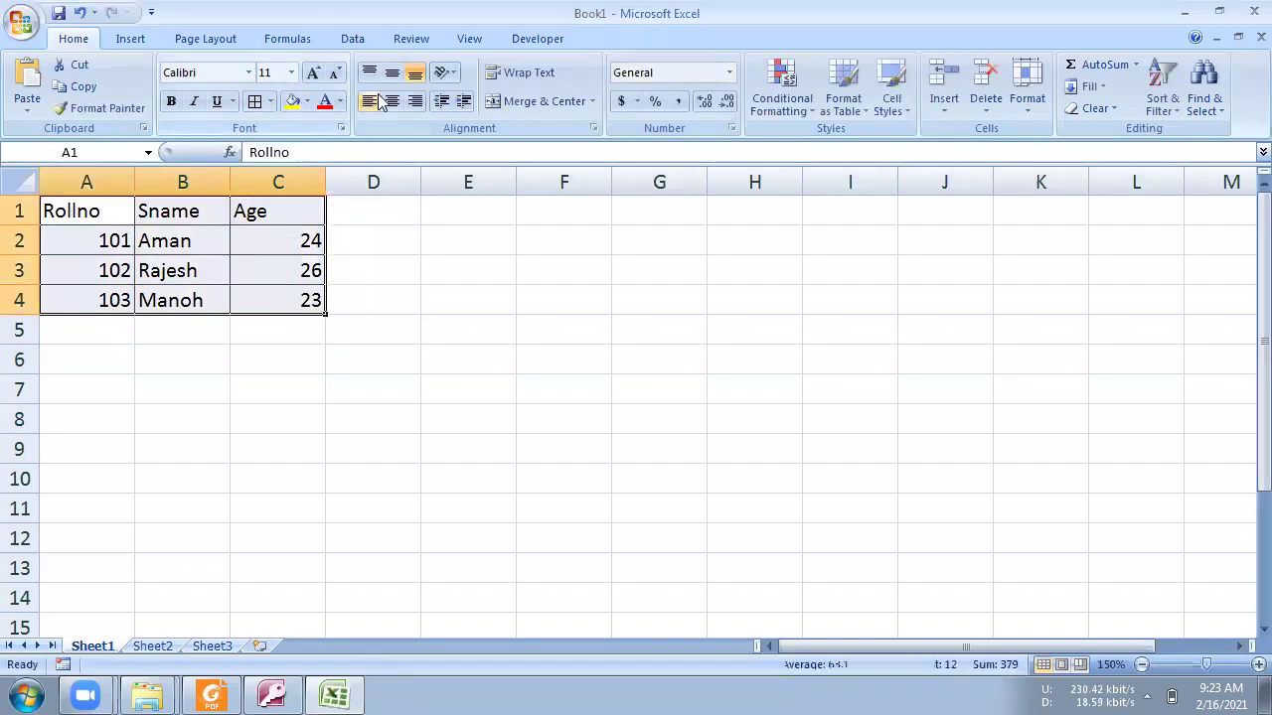
{"action": "left_click", "coordinate": [392, 102]}
{"action": "left_click", "coordinate": [255, 396]}
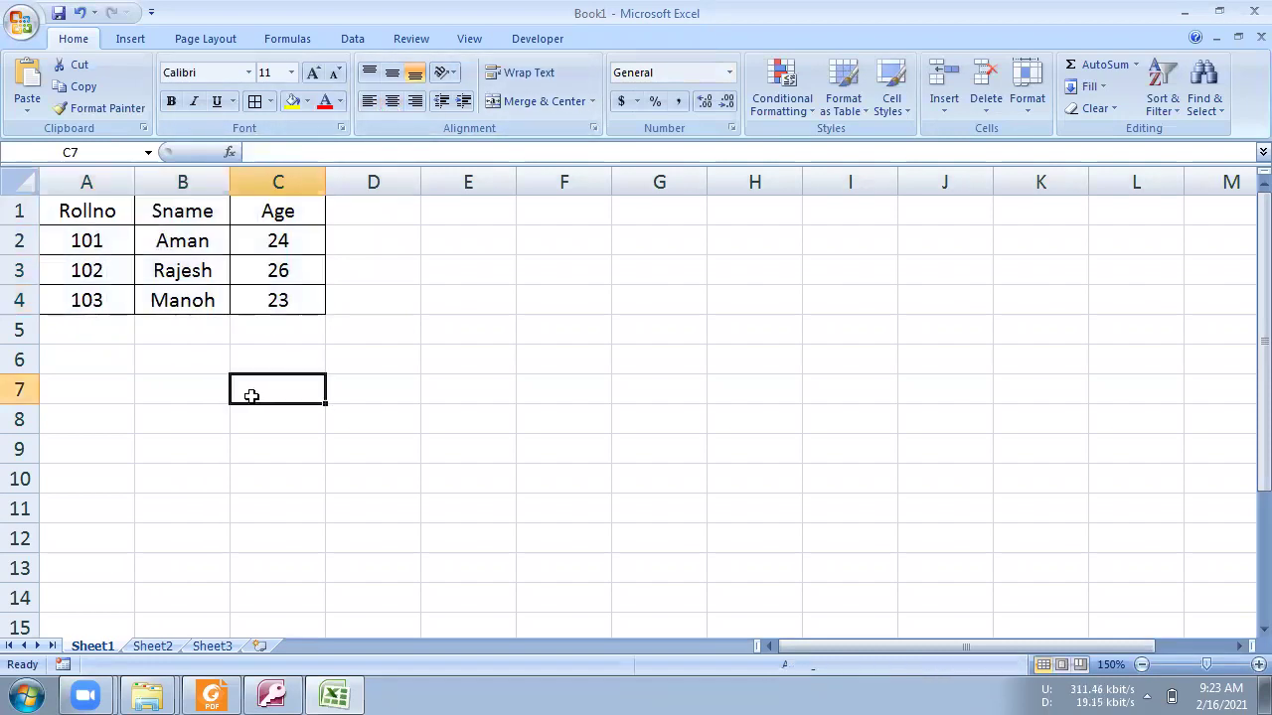
Enlarge the sheet view to 200% and make the heading row A1:C1 bold
{"action": "left_click", "coordinate": [1258, 665]}
{"action": "left_click", "coordinate": [1258, 665]}
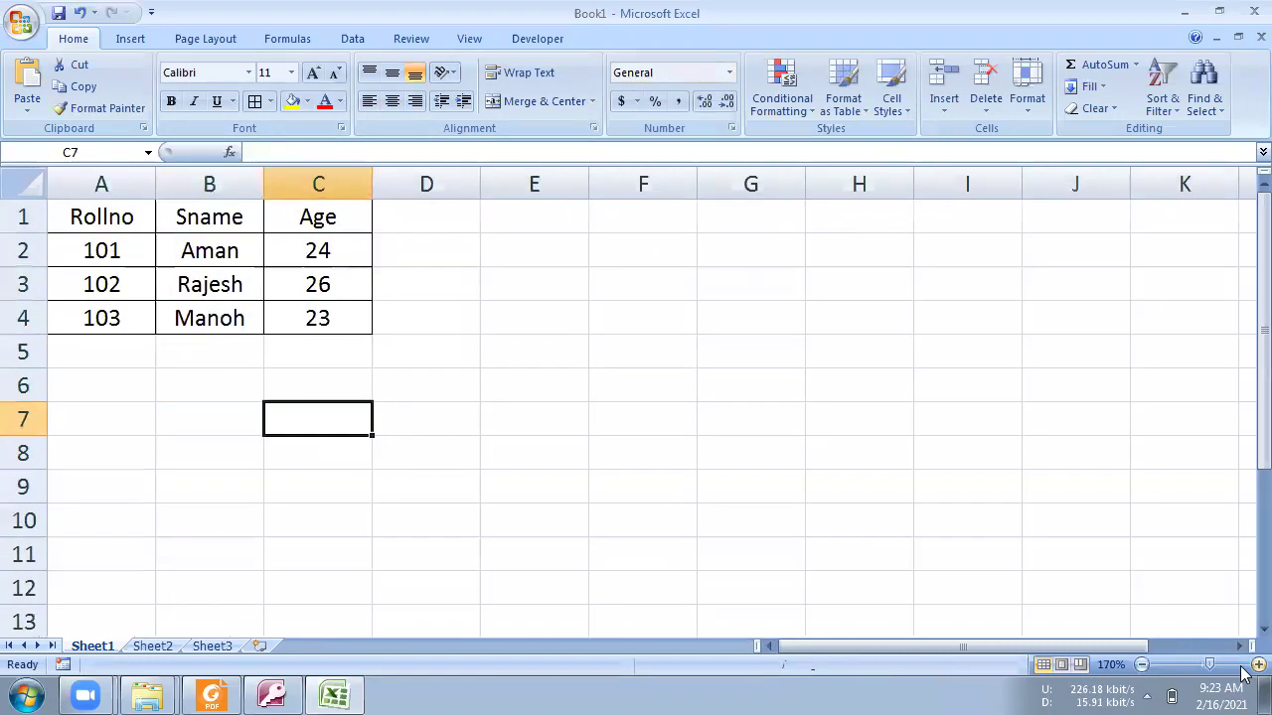
{"action": "left_click", "coordinate": [1257, 665]}
{"action": "left_click", "coordinate": [1258, 664]}
{"action": "left_click", "coordinate": [1257, 665]}
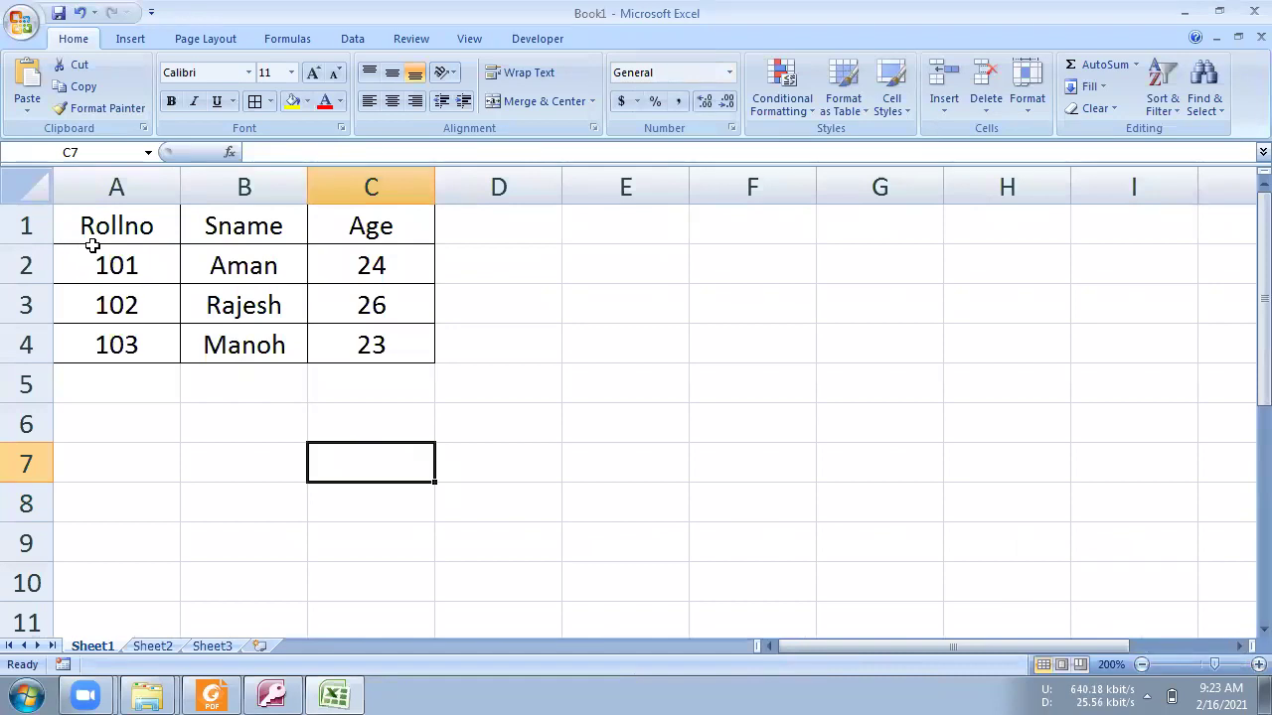
{"action": "left_click_drag", "start_coordinate": [88, 226], "coordinate": [371, 227]}
{"action": "left_click", "coordinate": [171, 101]}
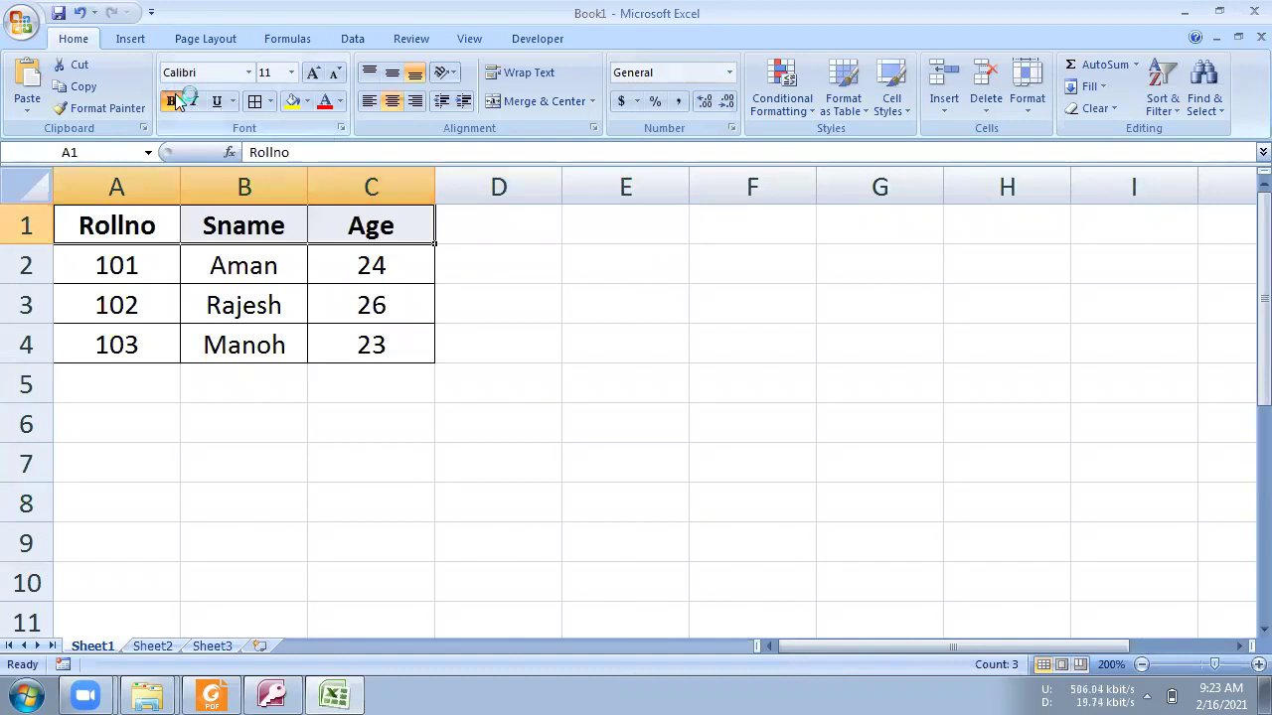
Highlight the heading row, the record rows and the Age and Sname columns in turn to examine the table's structure
{"action": "left_click_drag", "start_coordinate": [120, 255], "coordinate": [308, 256]}
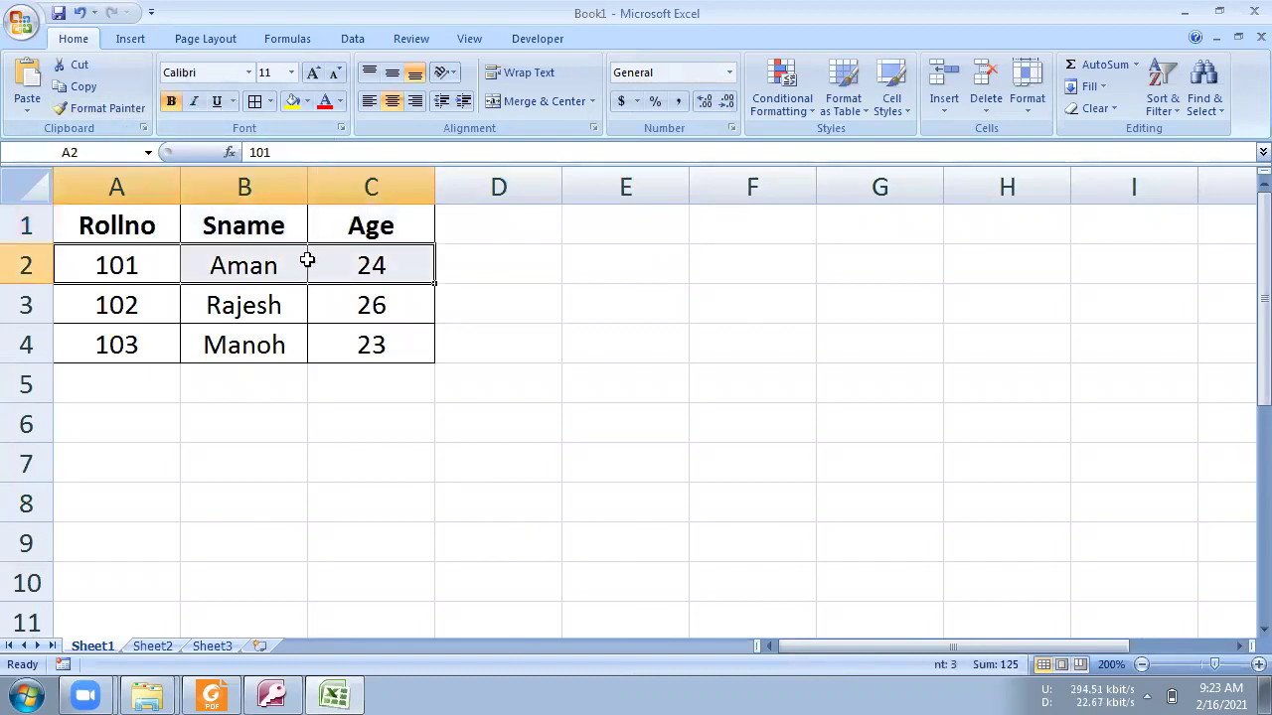
{"action": "left_click_drag", "start_coordinate": [107, 218], "coordinate": [345, 228]}
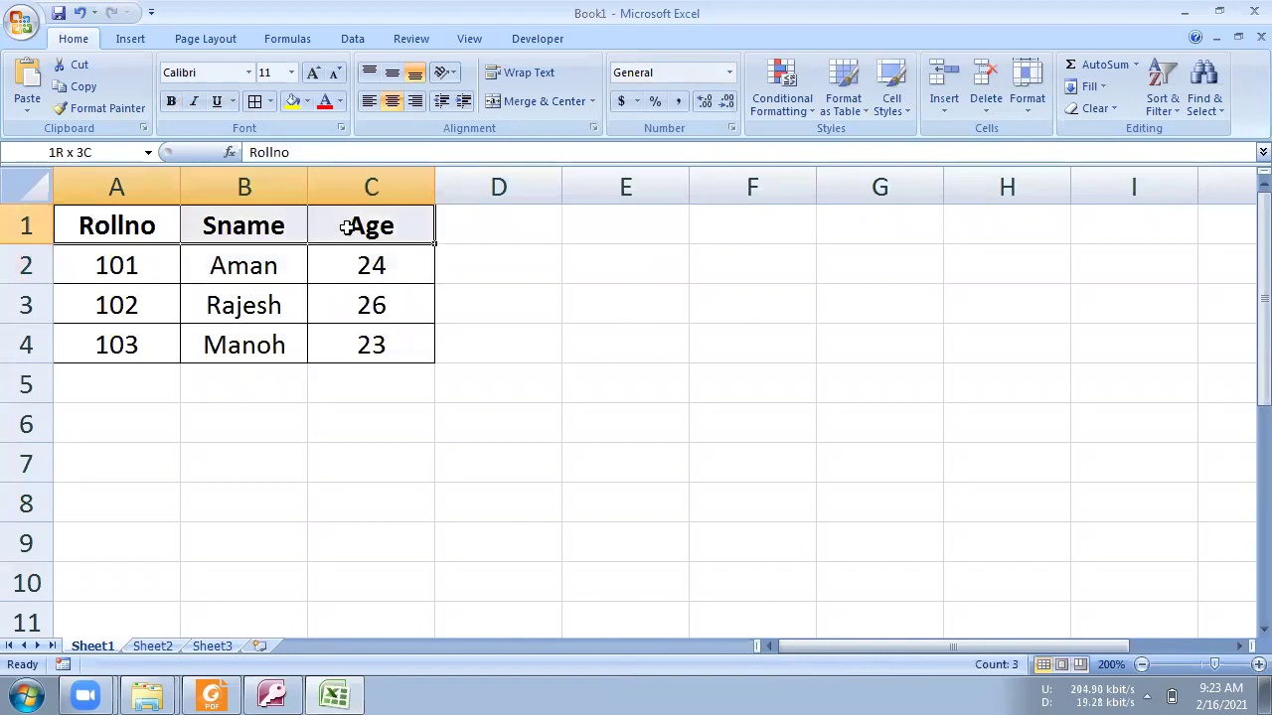
{"action": "left_click_drag", "start_coordinate": [107, 264], "coordinate": [352, 331]}
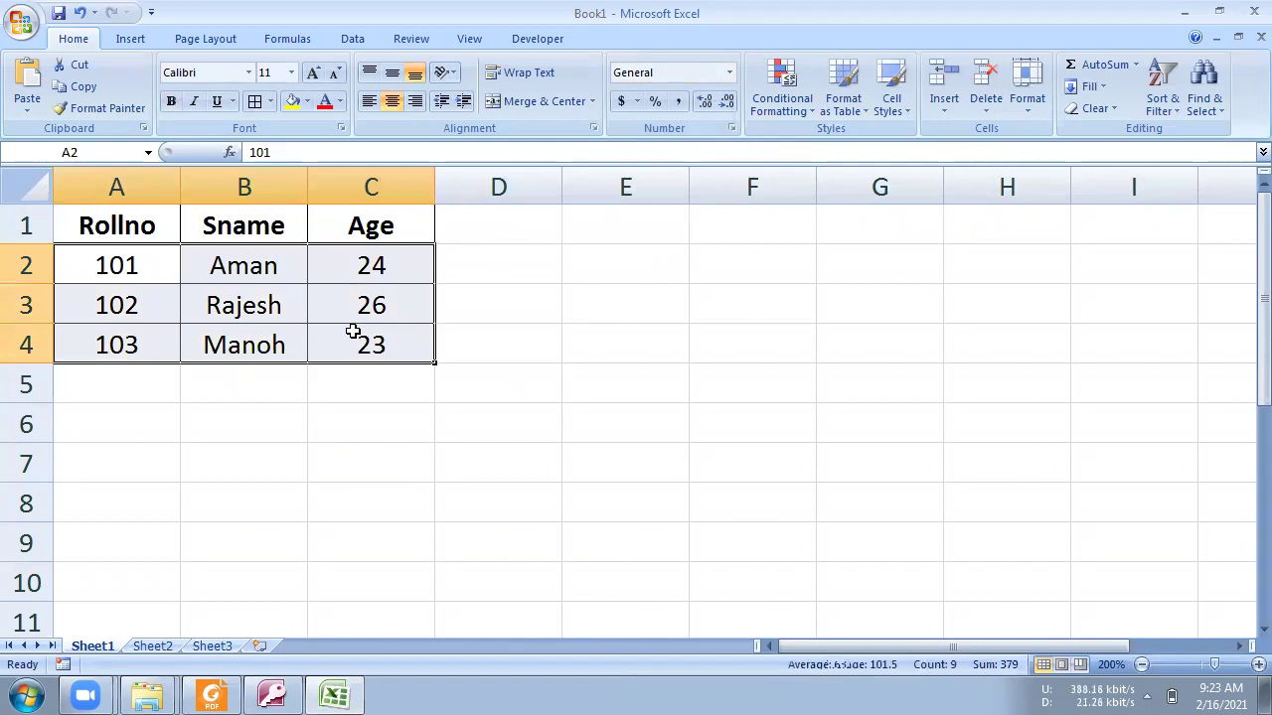
{"action": "left_click_drag", "start_coordinate": [118, 264], "coordinate": [327, 264]}
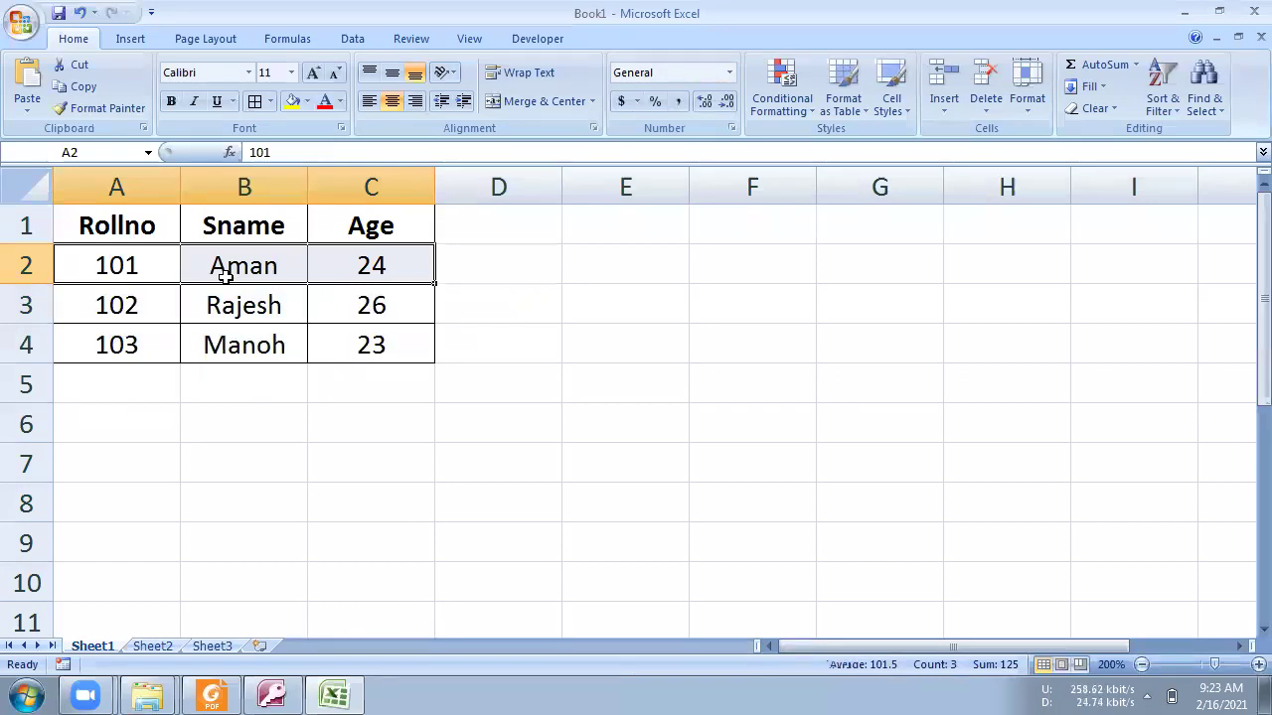
{"action": "left_click_drag", "start_coordinate": [88, 264], "coordinate": [405, 279]}
{"action": "left_click_drag", "start_coordinate": [374, 228], "coordinate": [368, 335]}
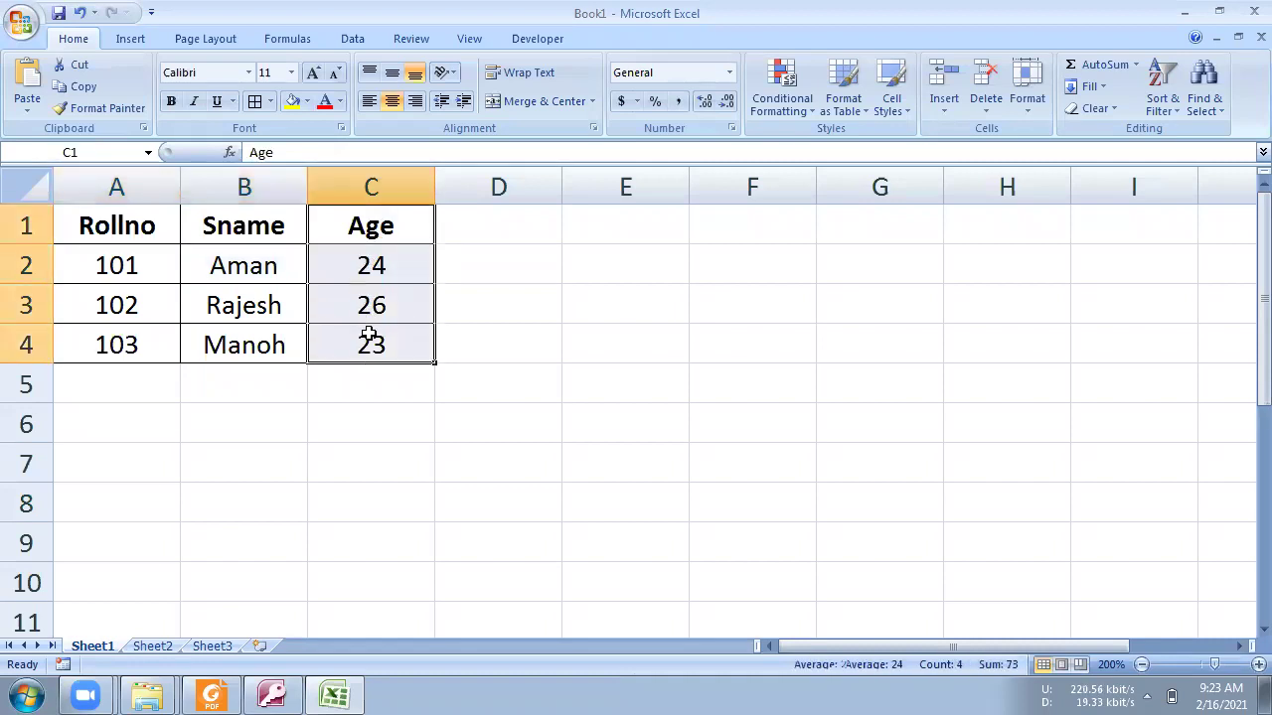
{"action": "left_click_drag", "start_coordinate": [273, 225], "coordinate": [256, 338]}
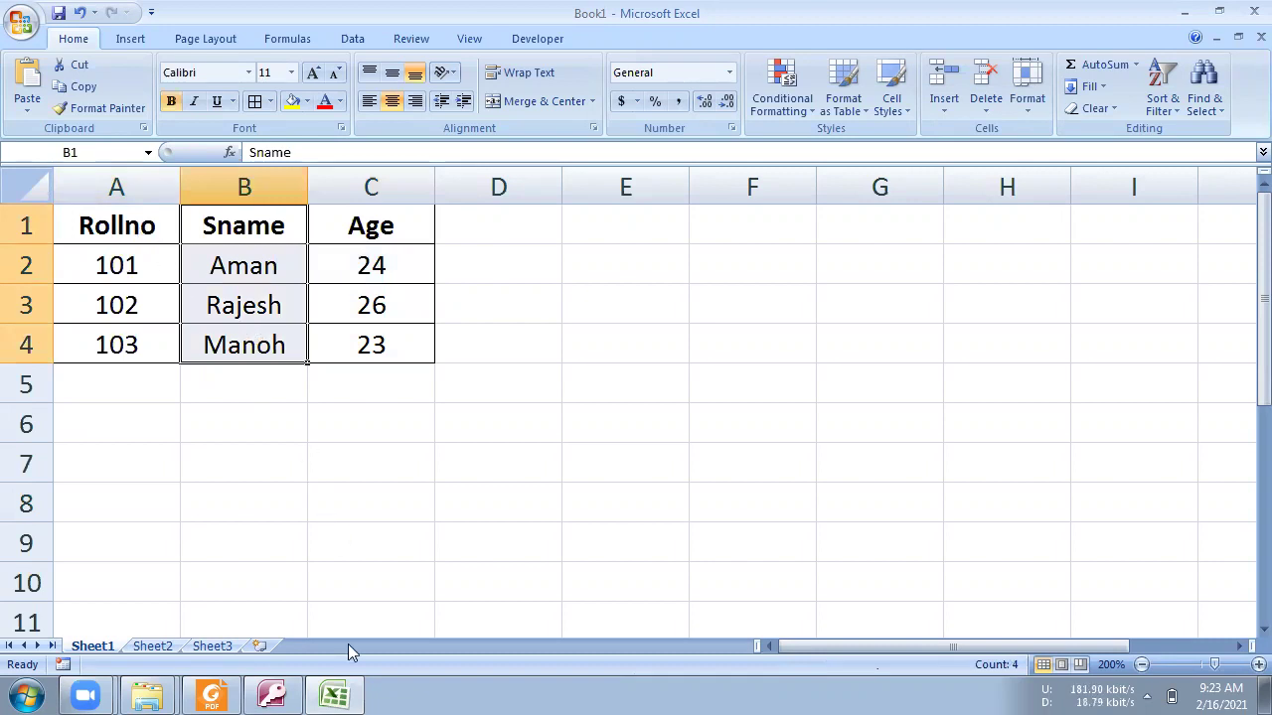
Look at the empty Field Name column in Access, and return to Excel to compare it with the Rollno, Sname and Age headings
{"action": "left_click", "coordinate": [272, 694]}
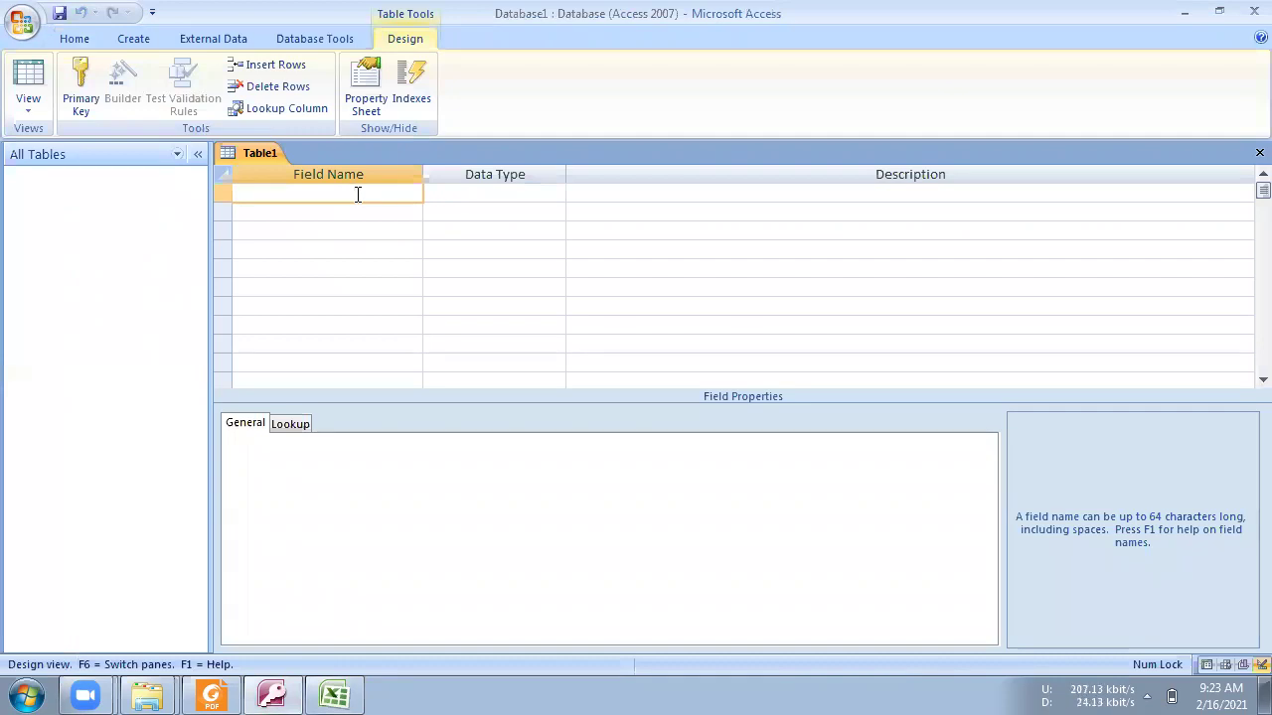
{"action": "left_click", "coordinate": [1184, 13]}
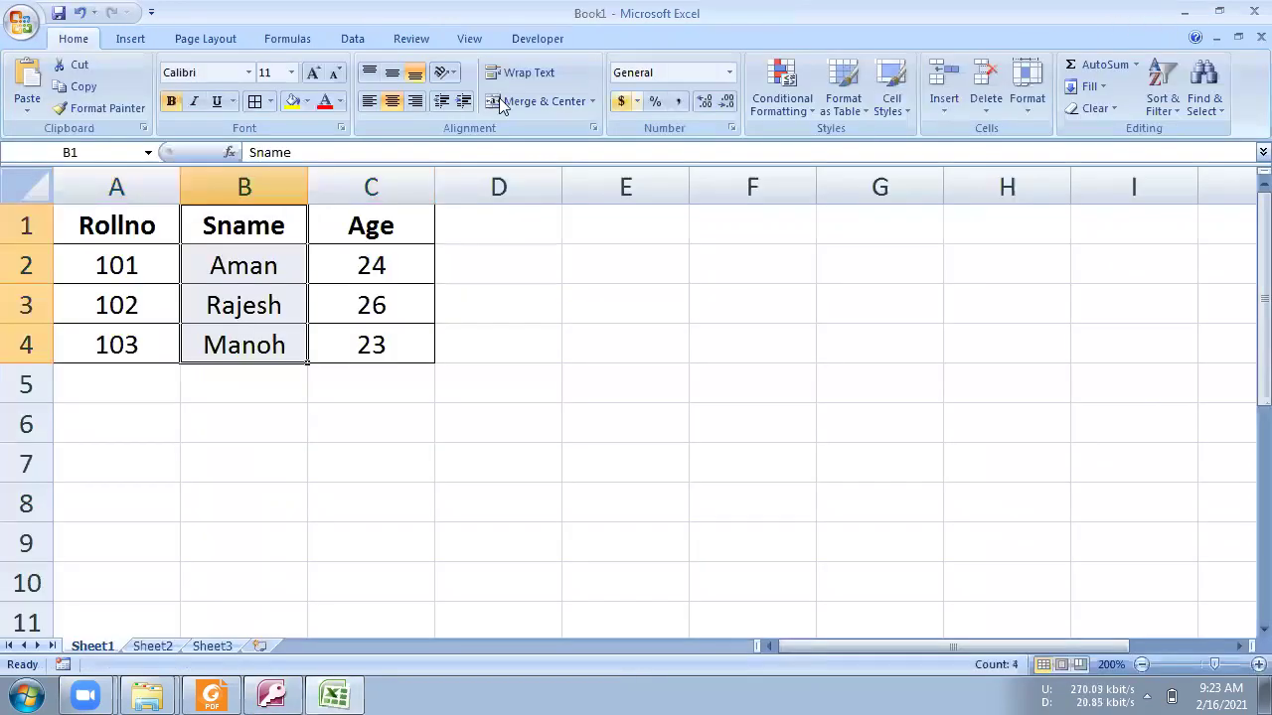
{"action": "left_click", "coordinate": [145, 224]}
{"action": "left_click", "coordinate": [219, 220]}
{"action": "left_click", "coordinate": [327, 227]}
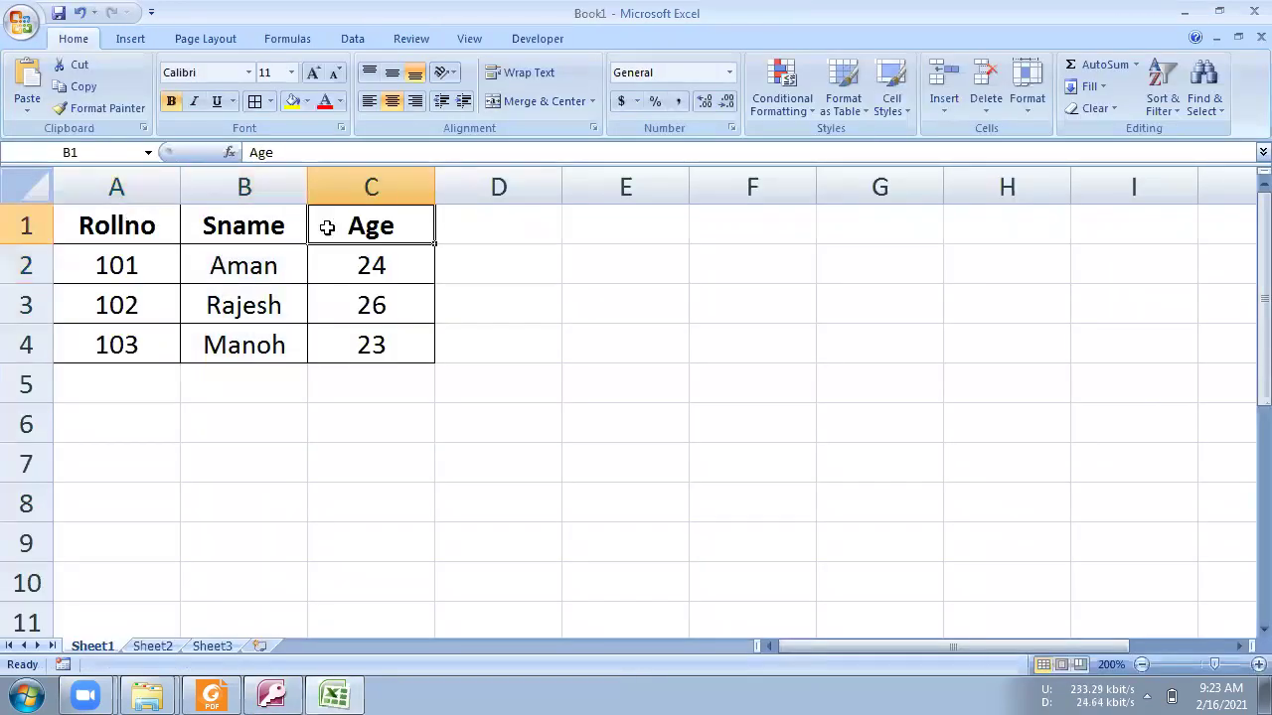
{"action": "left_click", "coordinate": [136, 230]}
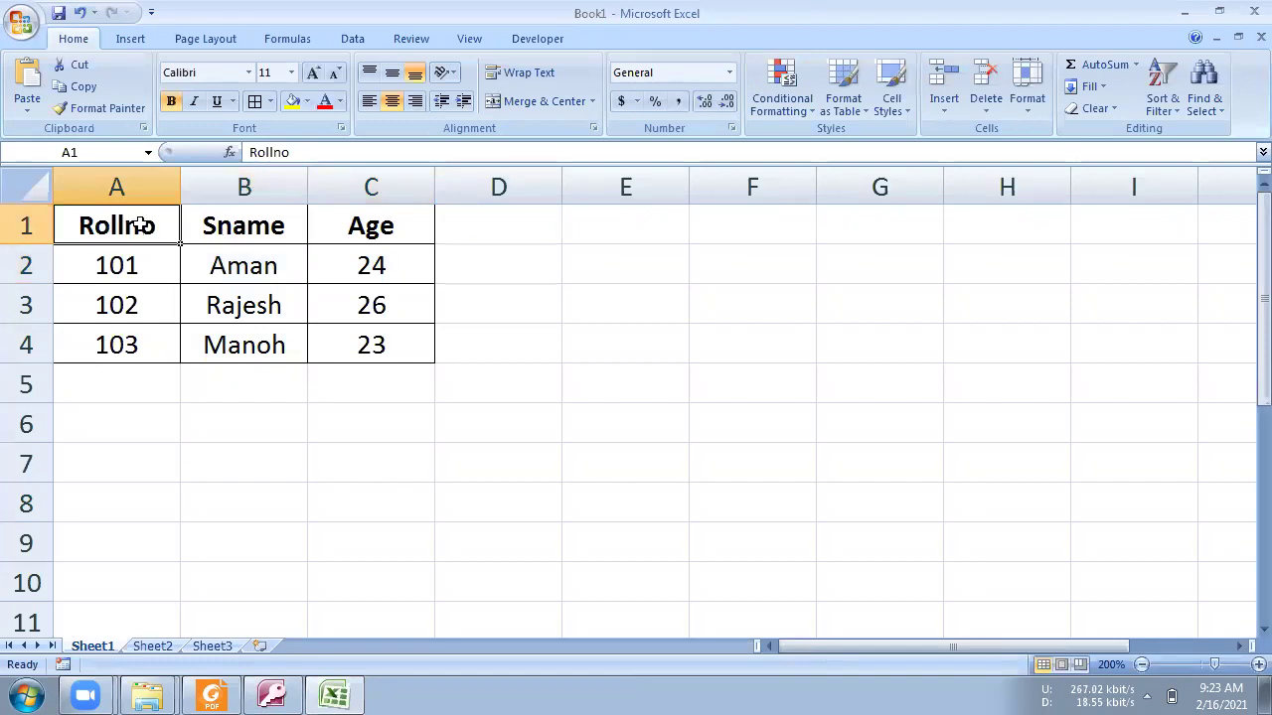
{"action": "left_click", "coordinate": [235, 224]}
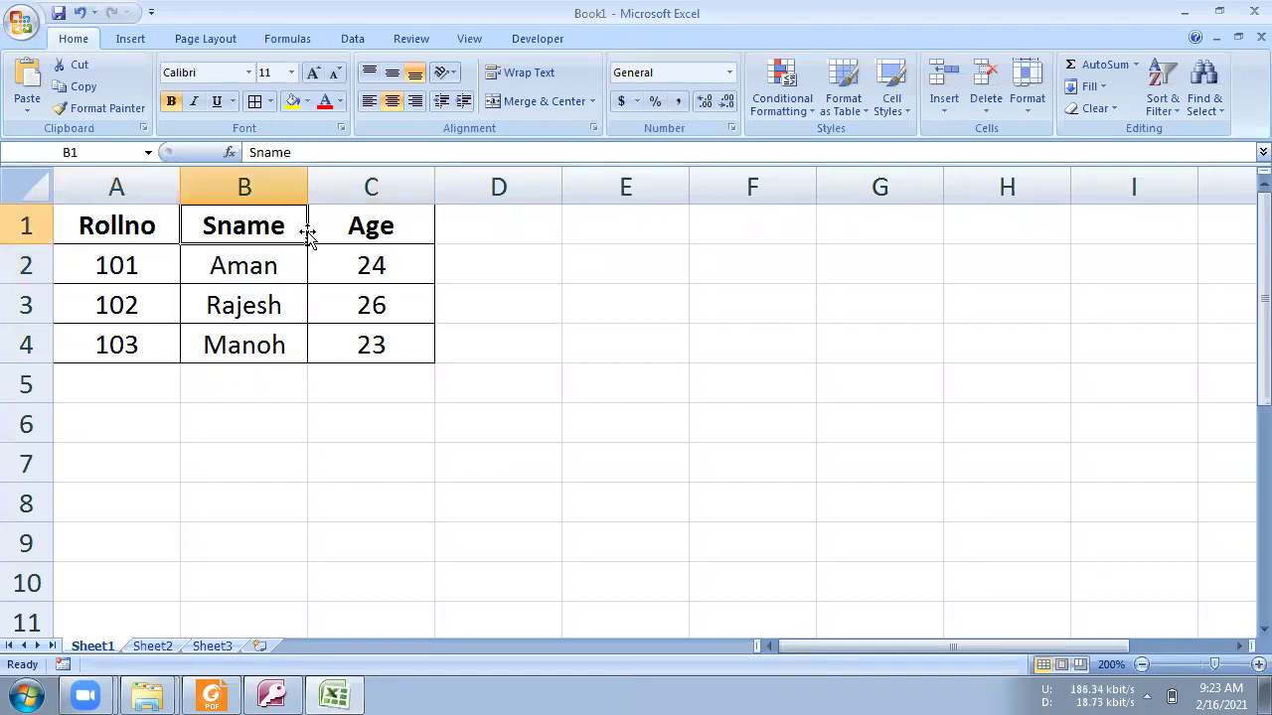
{"action": "left_click", "coordinate": [392, 227]}
{"action": "left_click_drag", "start_coordinate": [164, 215], "coordinate": [244, 215]}
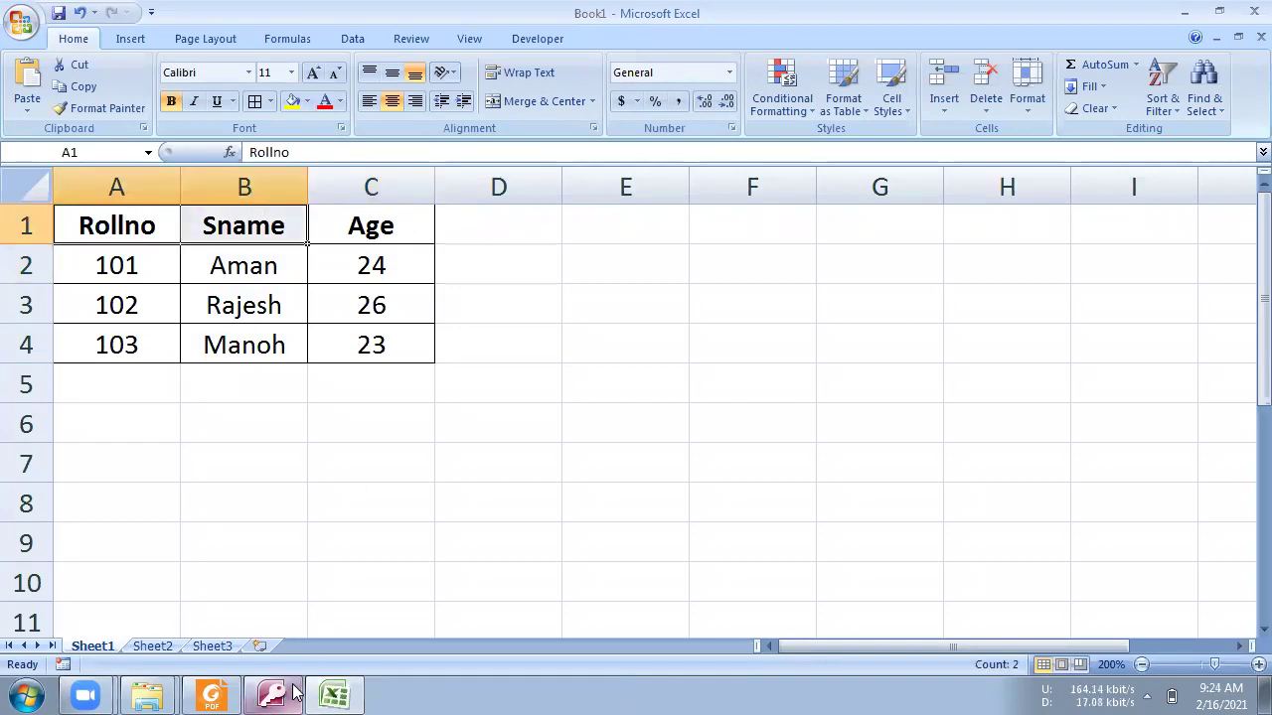
Switch to Access and define the first field of Table1 as Rollno with the Number data type
{"action": "mouse_move", "coordinate": [287, 693]}
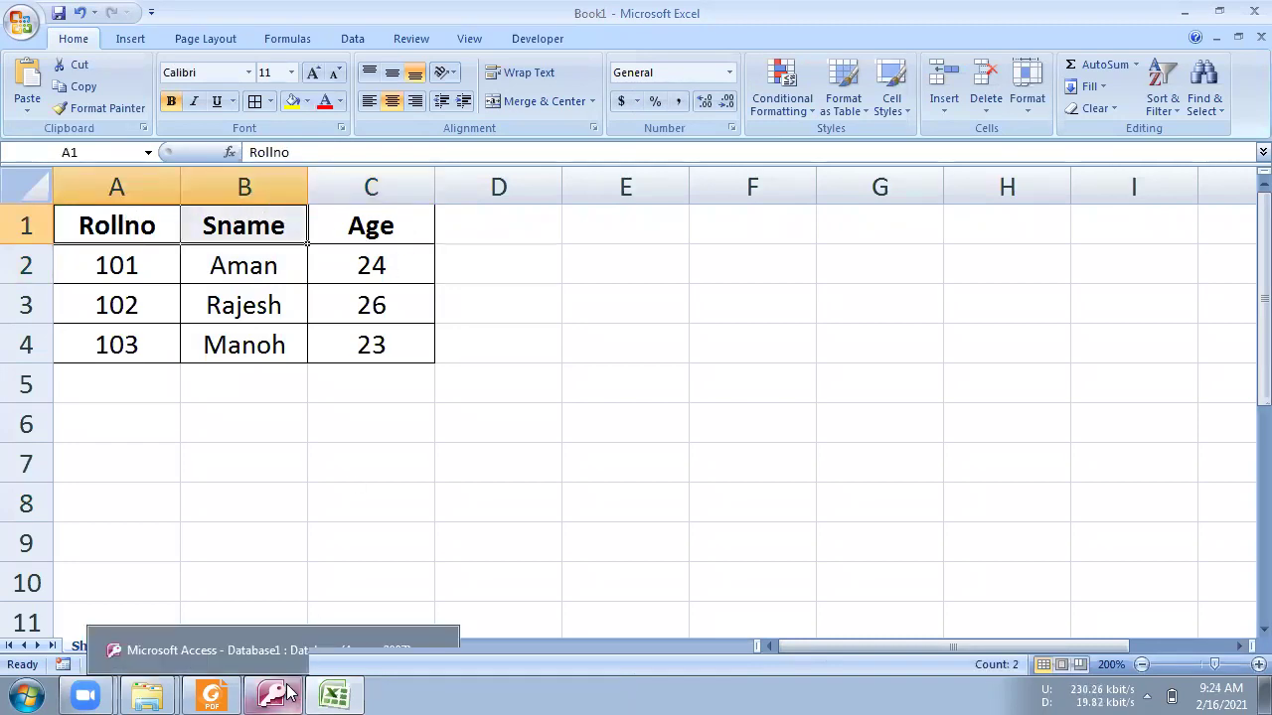
{"action": "left_click", "coordinate": [287, 692]}
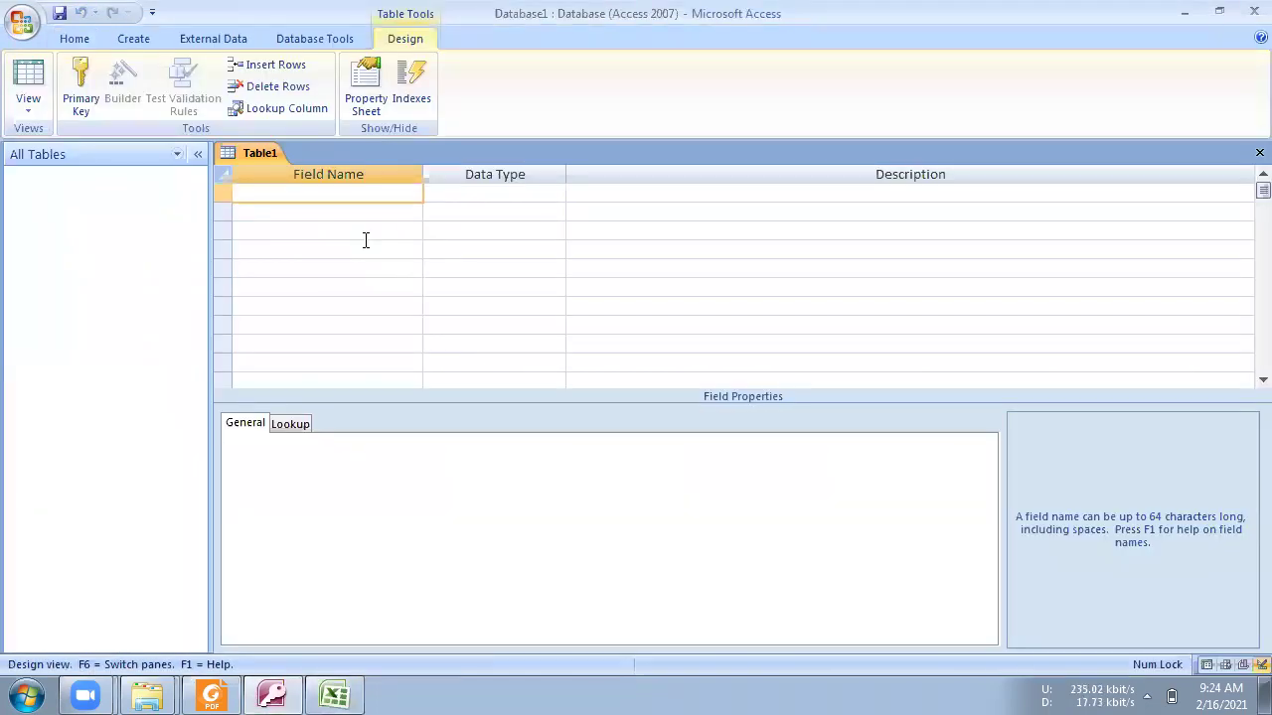
{"action": "type", "text": "Rollno"}
{"action": "left_click", "coordinate": [262, 193]}
{"action": "left_click", "coordinate": [434, 195]}
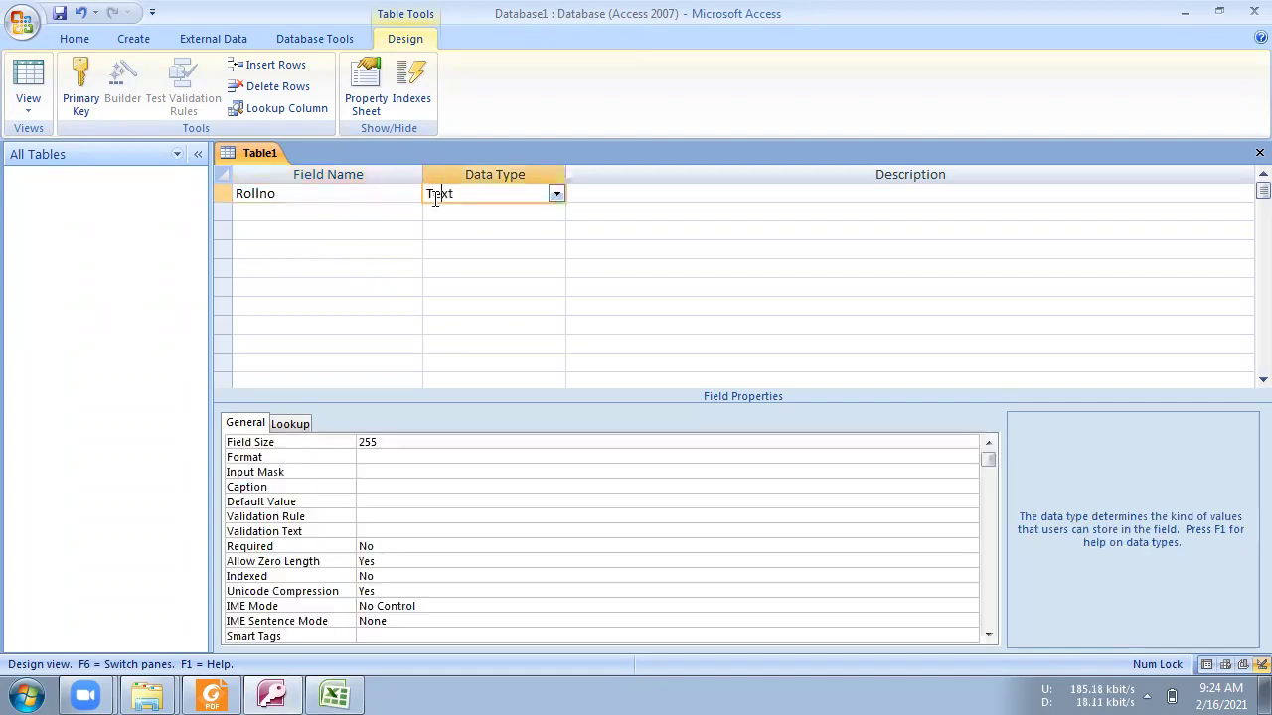
{"action": "left_click", "coordinate": [556, 195]}
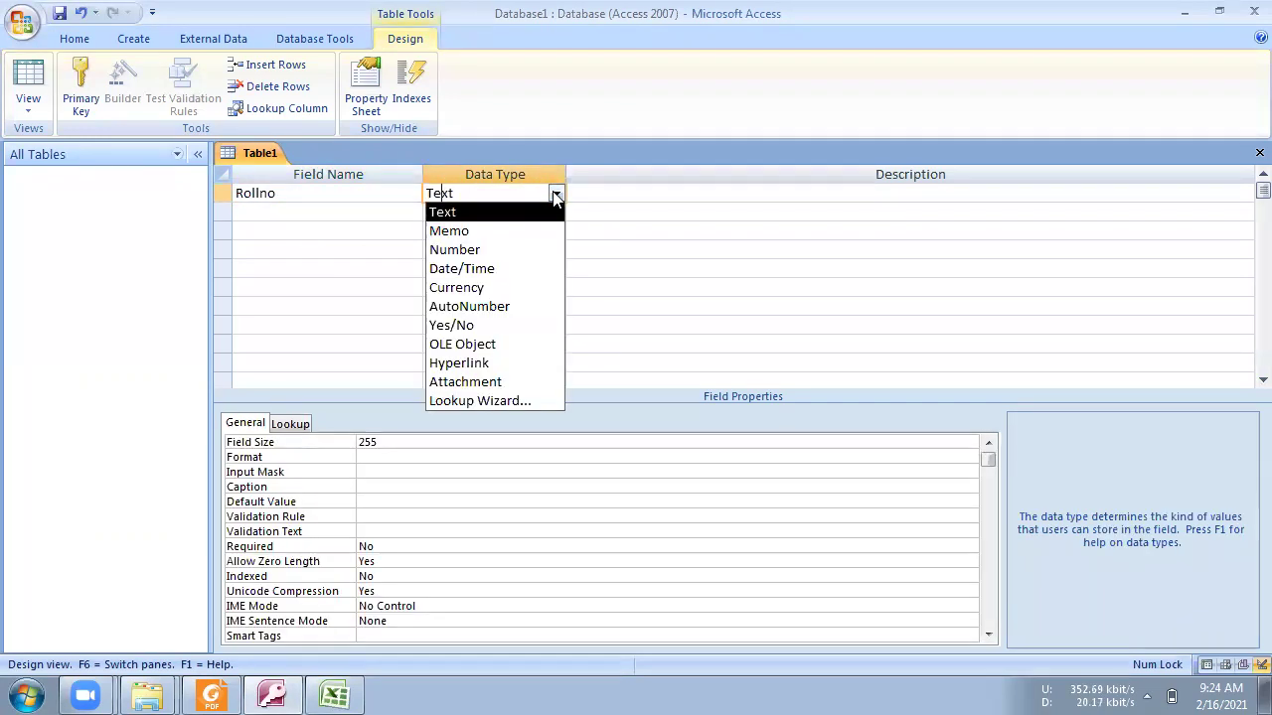
{"action": "left_click", "coordinate": [441, 252]}
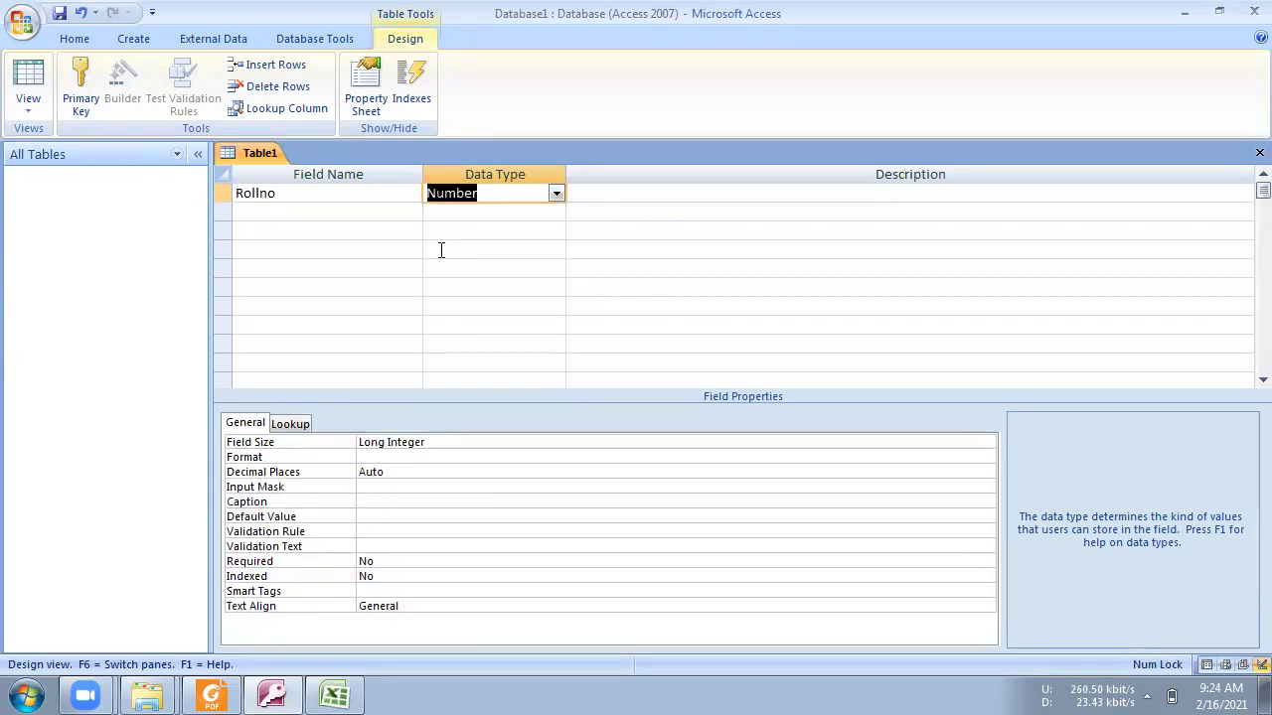
Add a second field named SName with the Text data type
{"action": "left_click", "coordinate": [344, 211]}
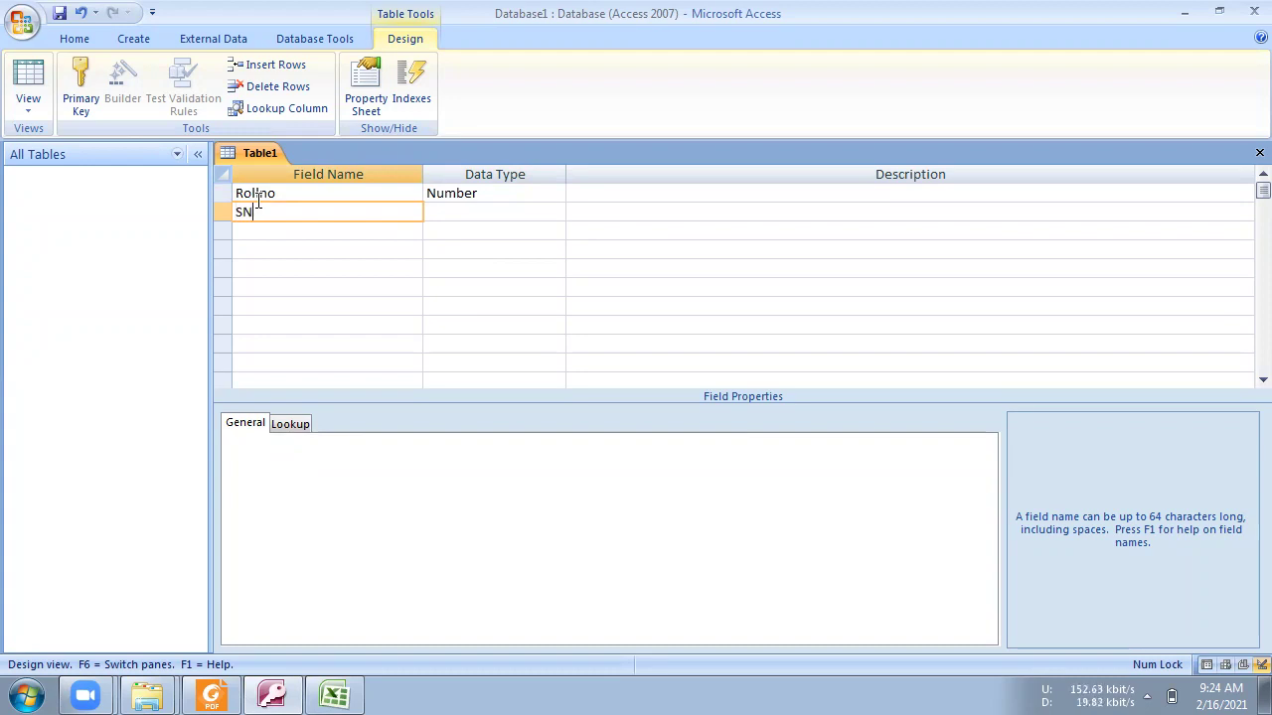
{"action": "type", "text": "ame"}
{"action": "key", "text": "Tab"}
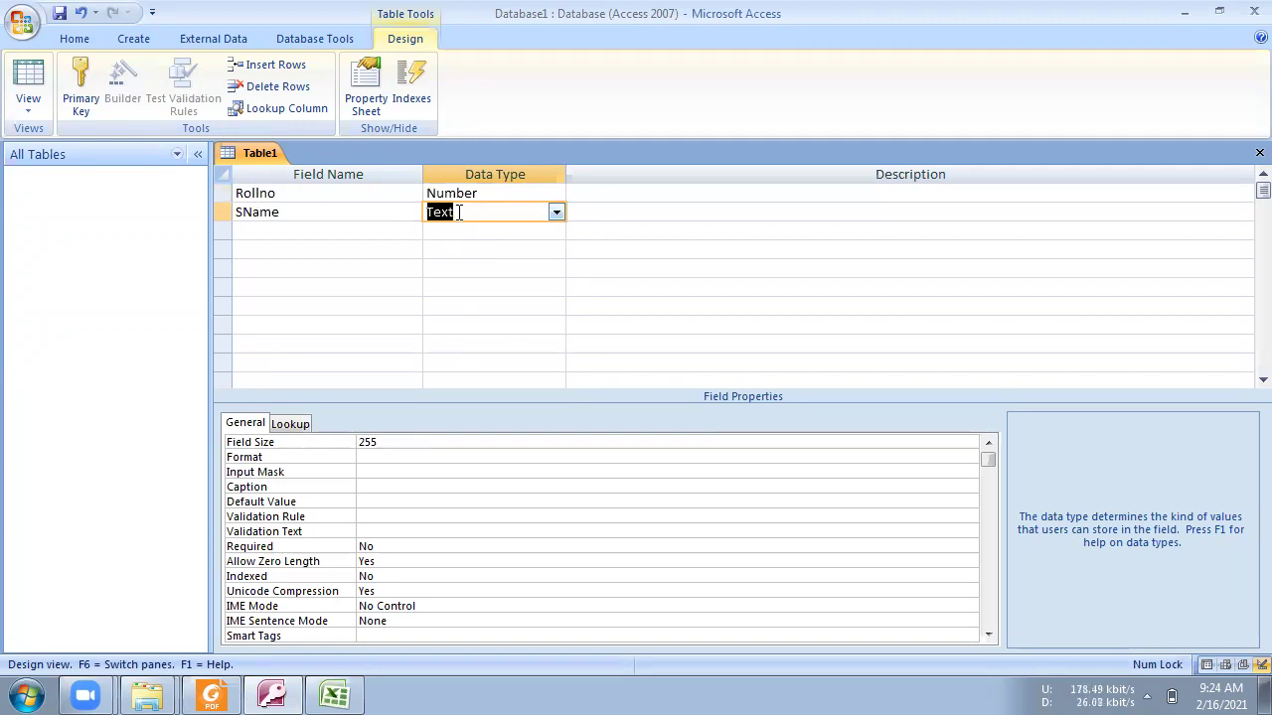
Add a third field named Age with the Number data type
{"action": "left_click", "coordinate": [247, 231]}
{"action": "type", "text": "Age"}
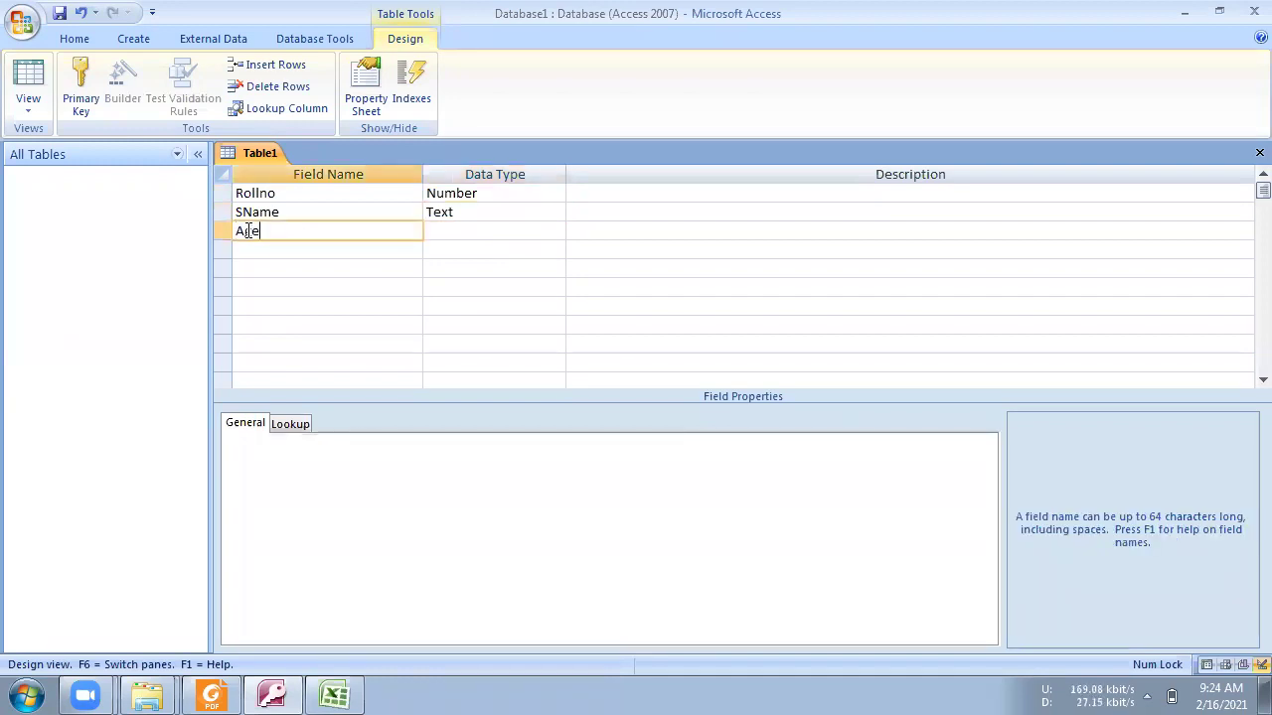
{"action": "left_click", "coordinate": [457, 230]}
{"action": "left_click", "coordinate": [555, 232]}
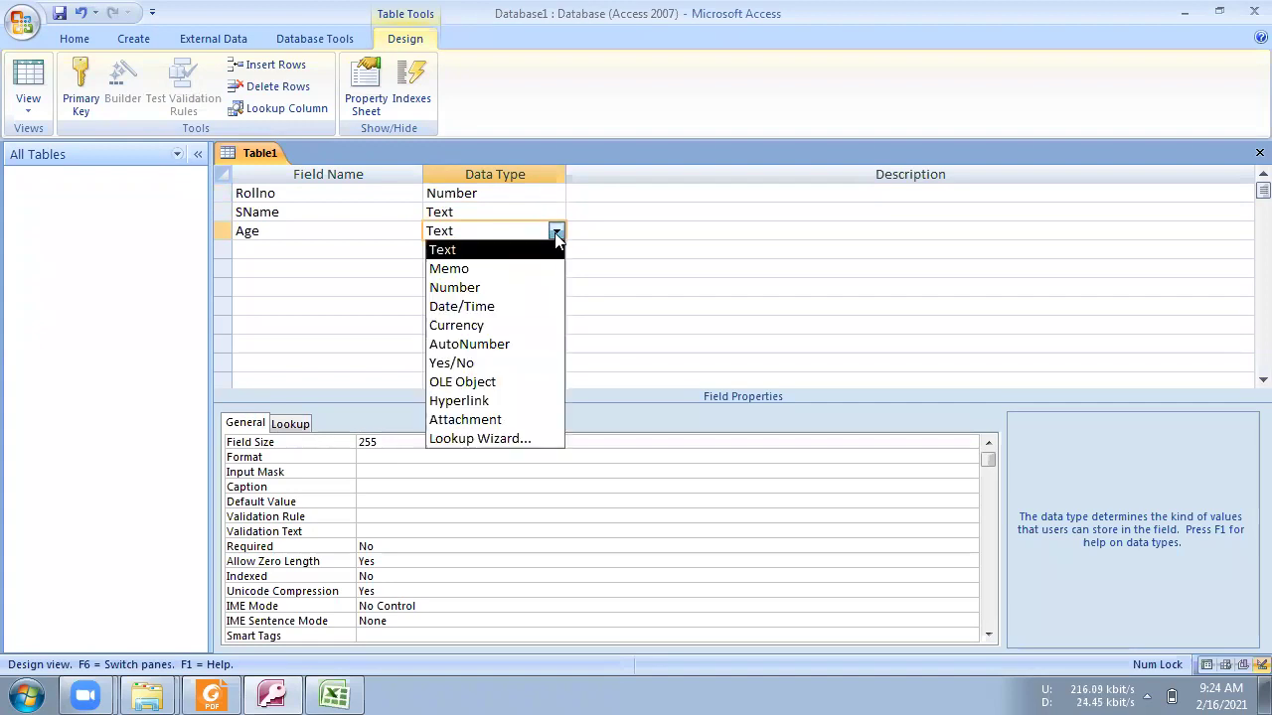
{"action": "left_click", "coordinate": [474, 287]}
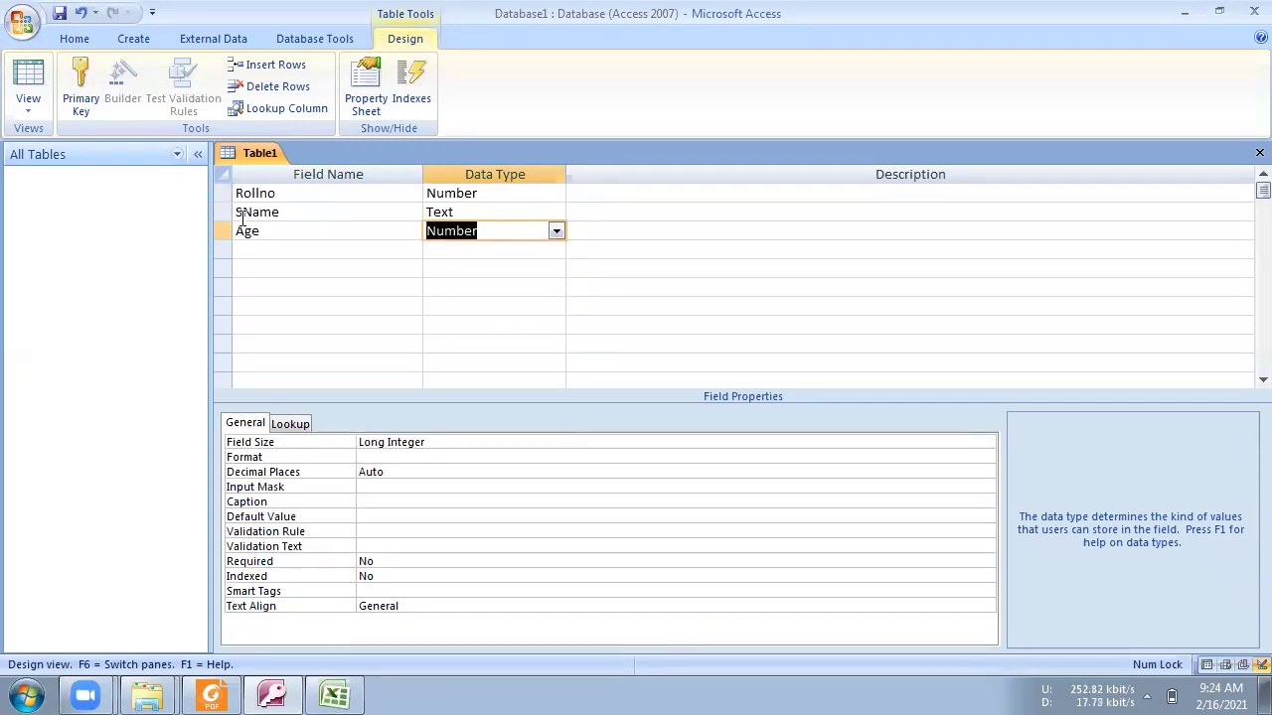
Compare the headings and Rollno values in the Excel sheet with the field names and data types in the Access table design
{"action": "left_click", "coordinate": [326, 694]}
{"action": "left_click_drag", "start_coordinate": [117, 221], "coordinate": [359, 232]}
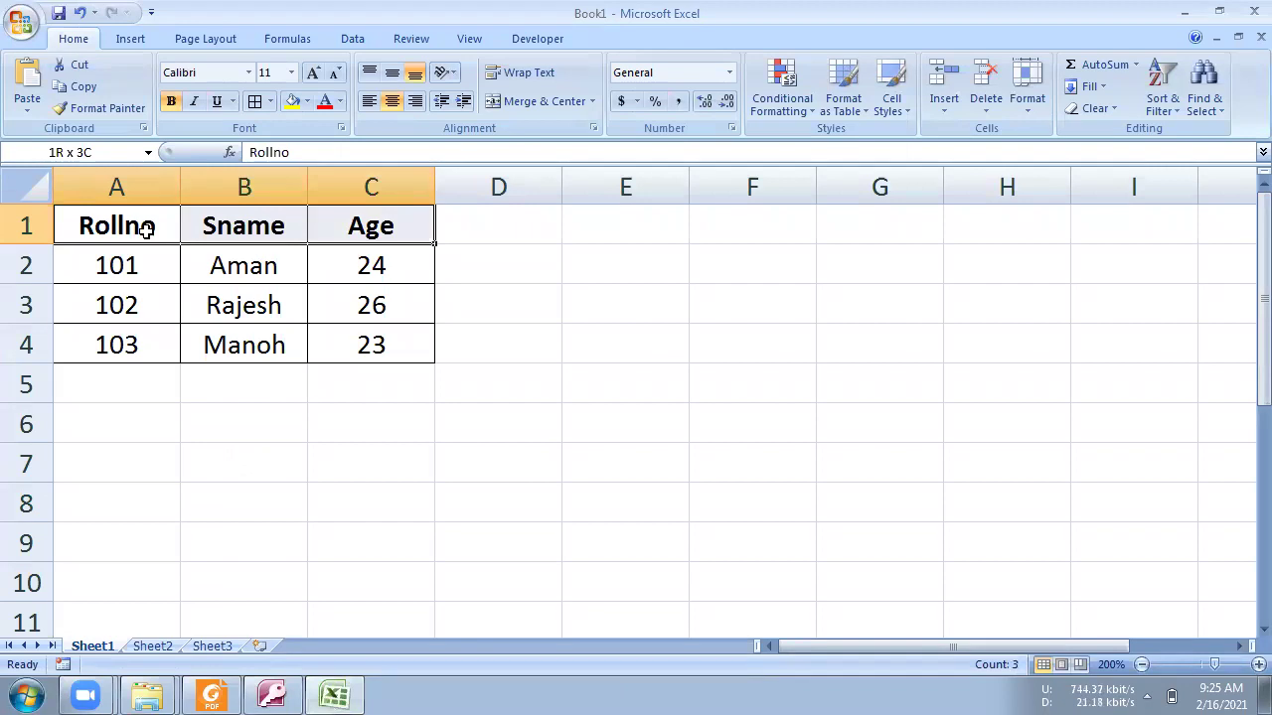
{"action": "left_click_drag", "start_coordinate": [133, 260], "coordinate": [133, 341]}
{"action": "left_click", "coordinate": [271, 695]}
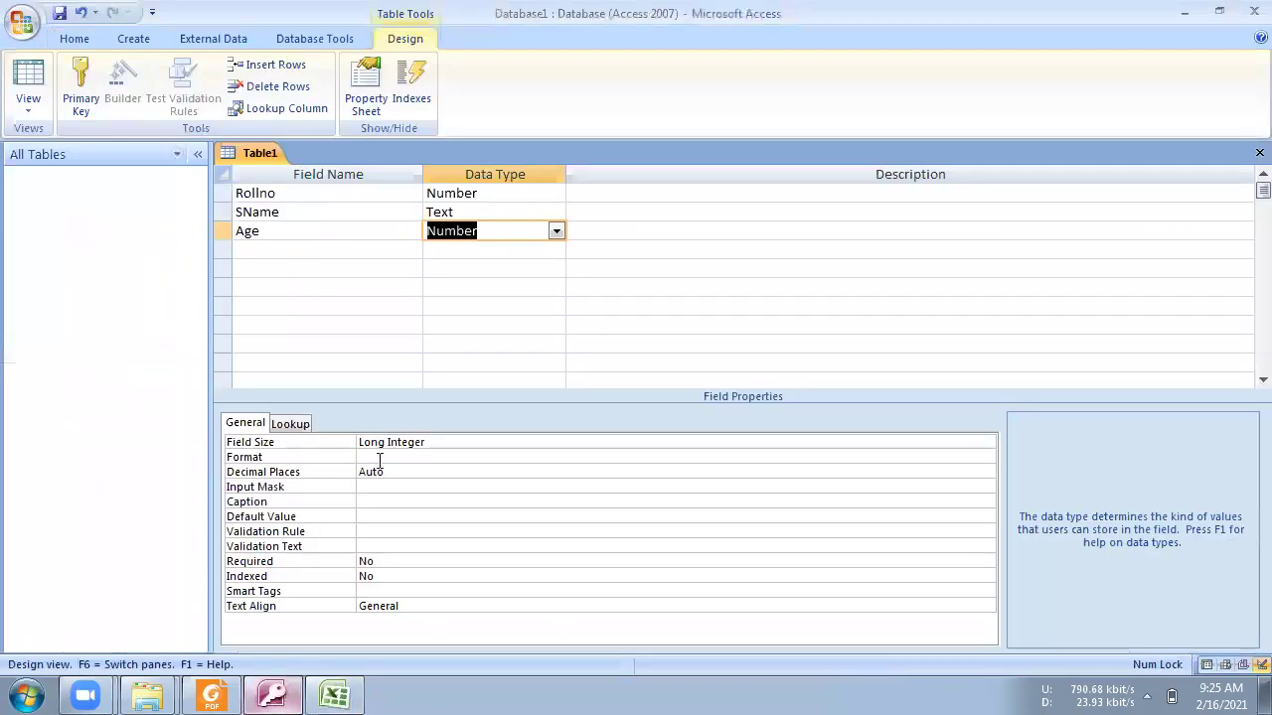
{"action": "left_click", "coordinate": [506, 215]}
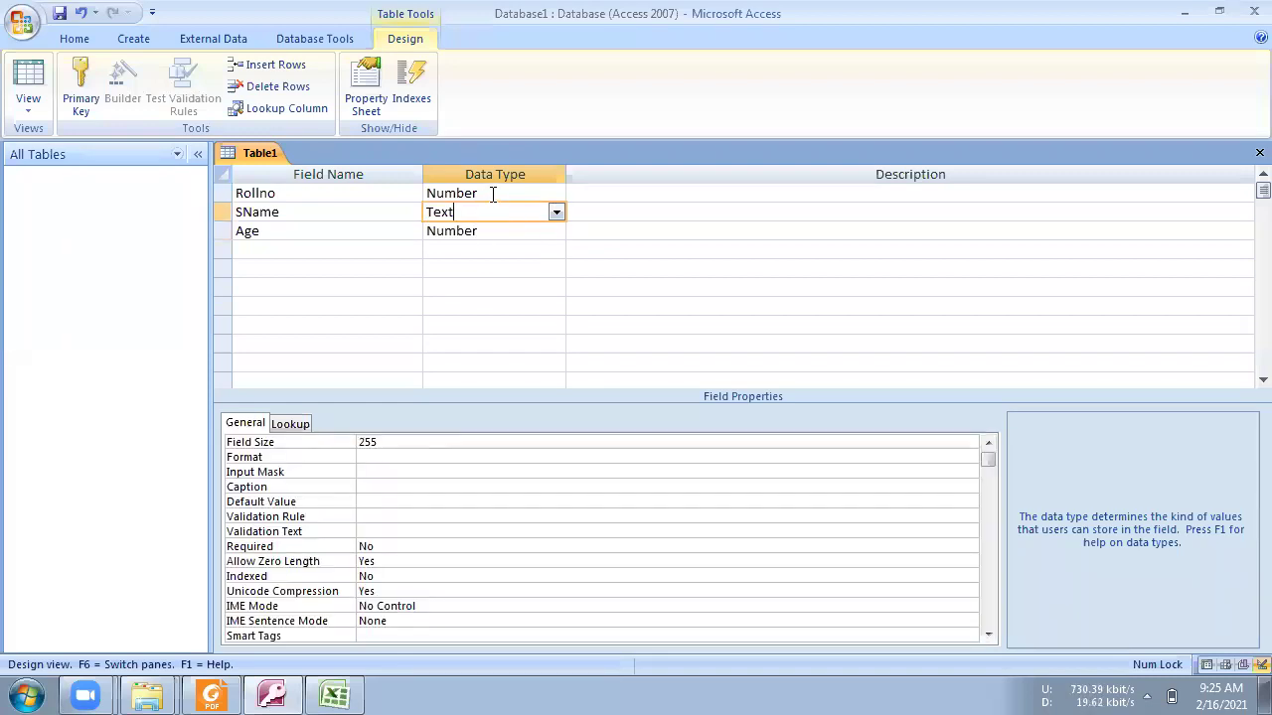
{"action": "left_click", "coordinate": [492, 195]}
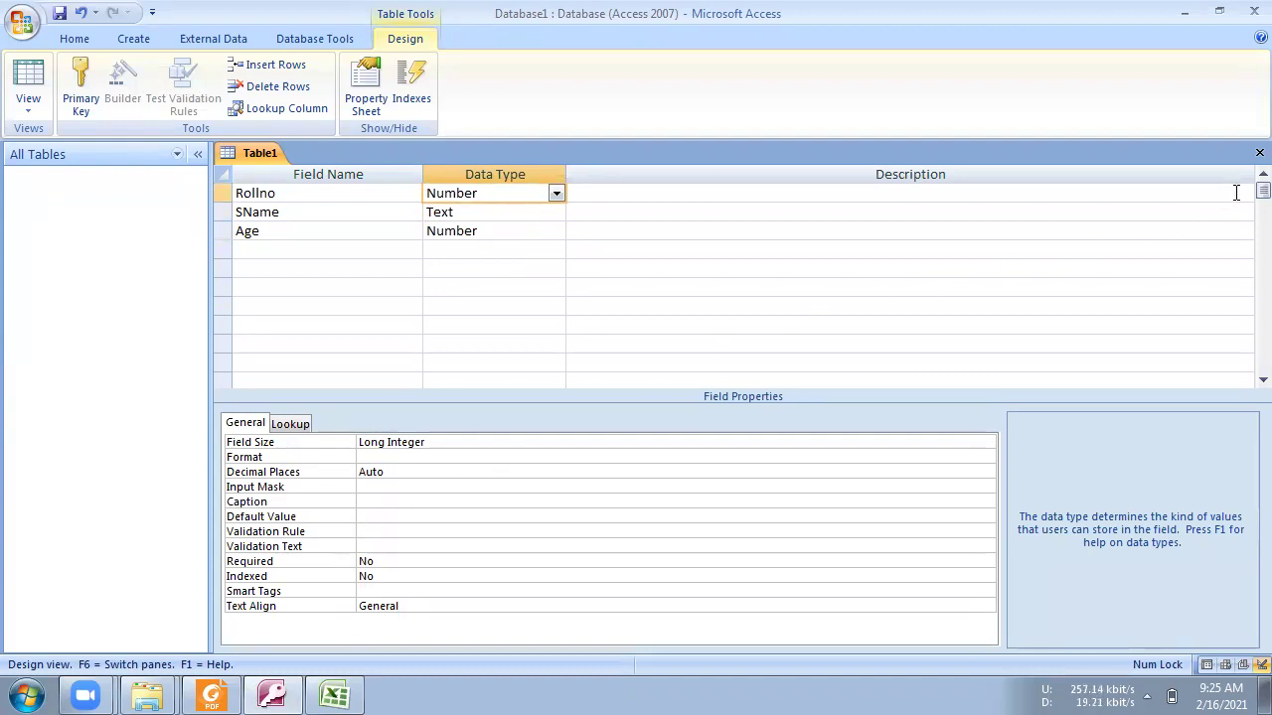
Close the table design, saving the table as Student without creating a primary key
{"action": "left_click", "coordinate": [1254, 155]}
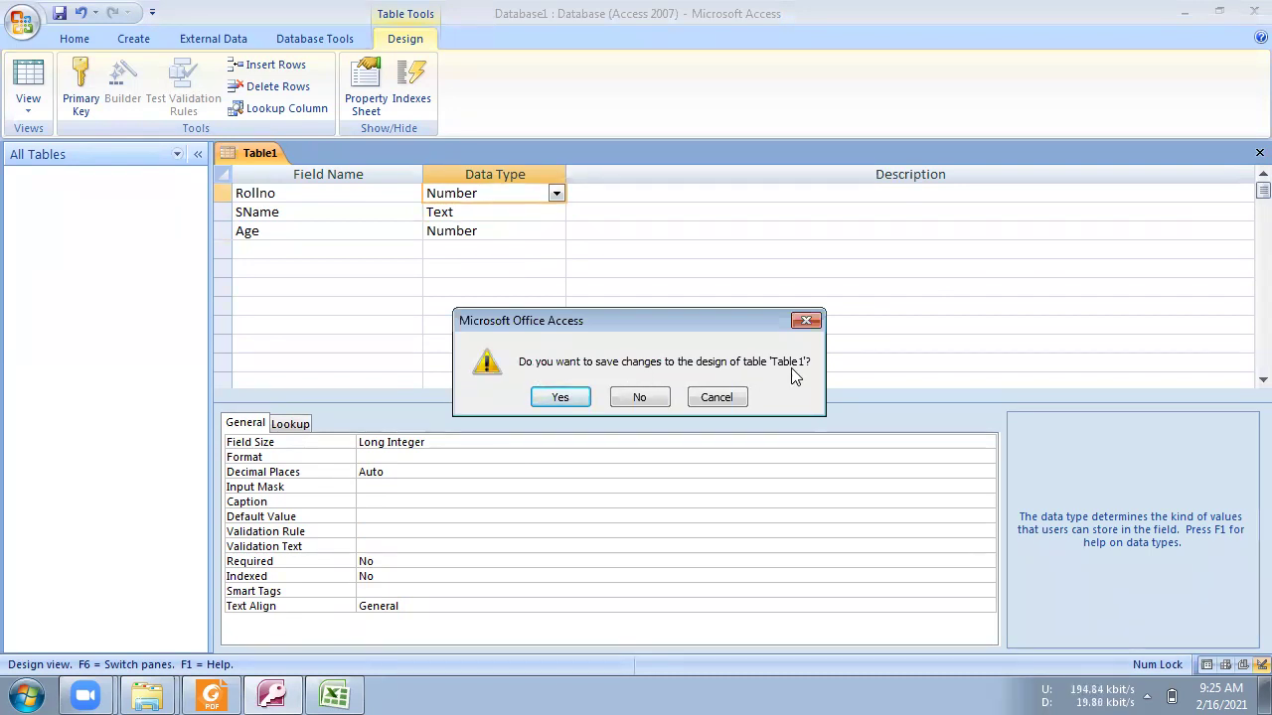
{"action": "left_click", "coordinate": [560, 398]}
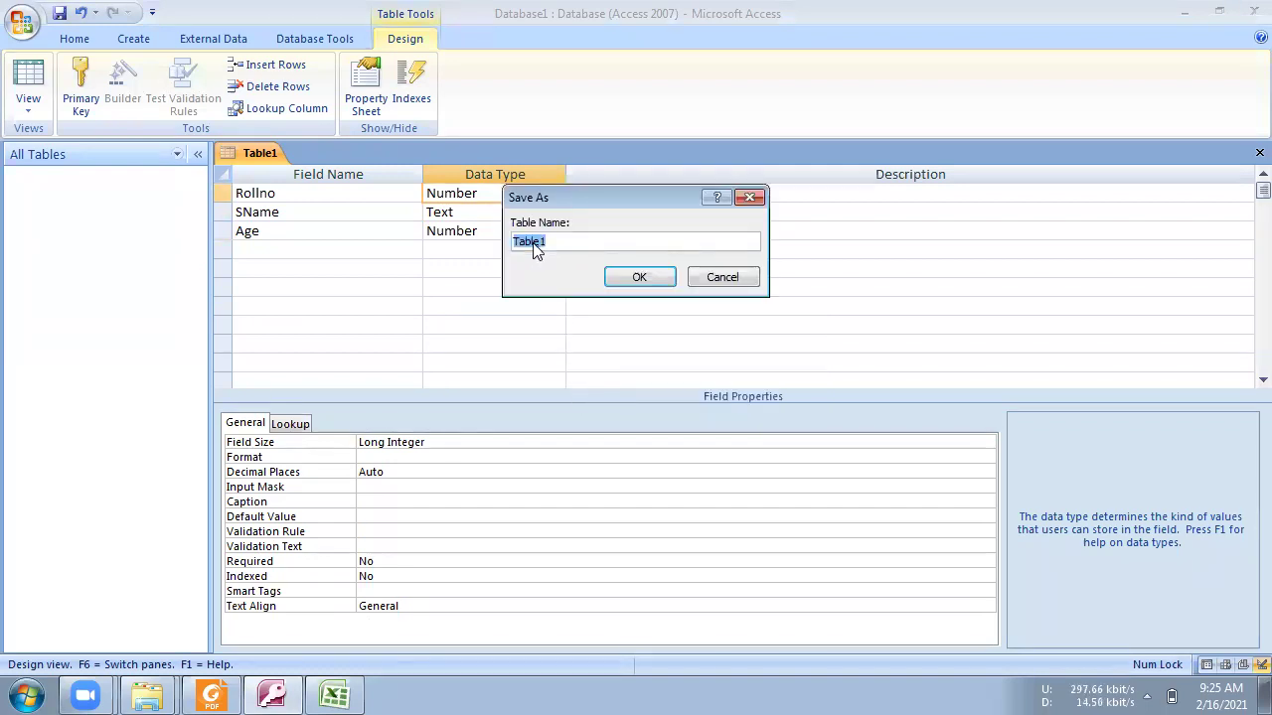
{"action": "type", "text": "Student"}
{"action": "left_click", "coordinate": [641, 277]}
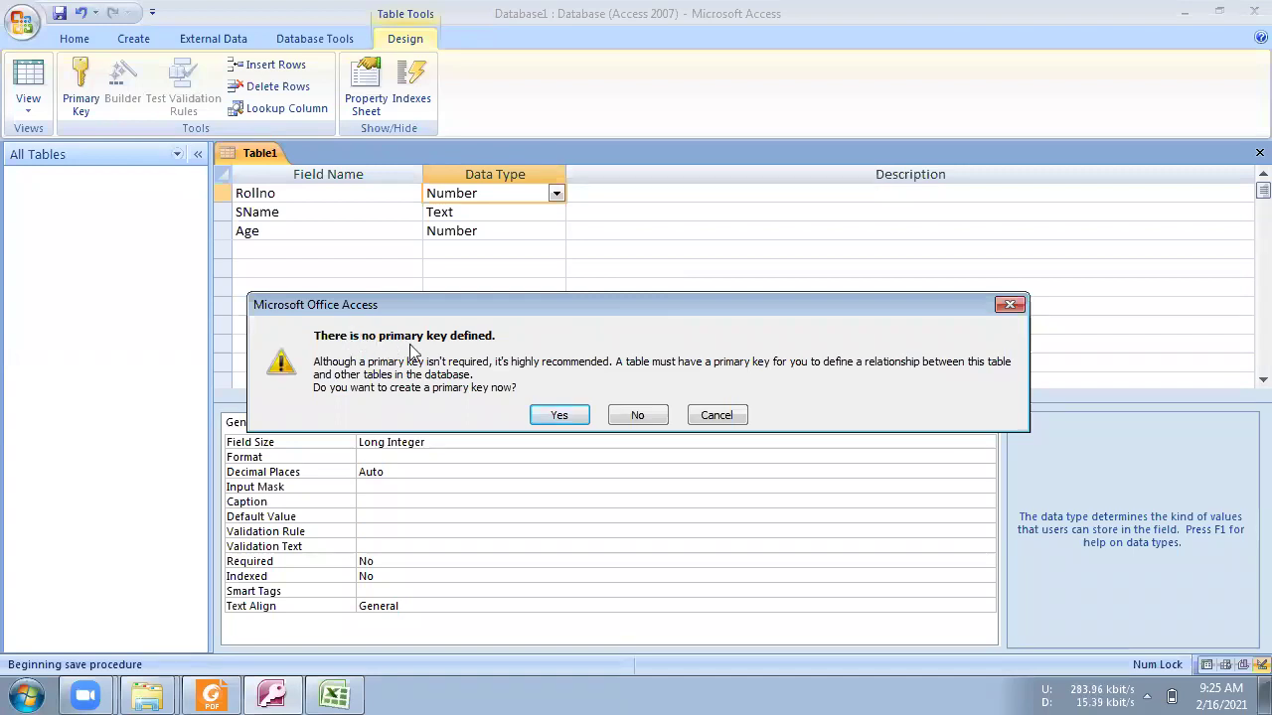
{"action": "left_click", "coordinate": [630, 417]}
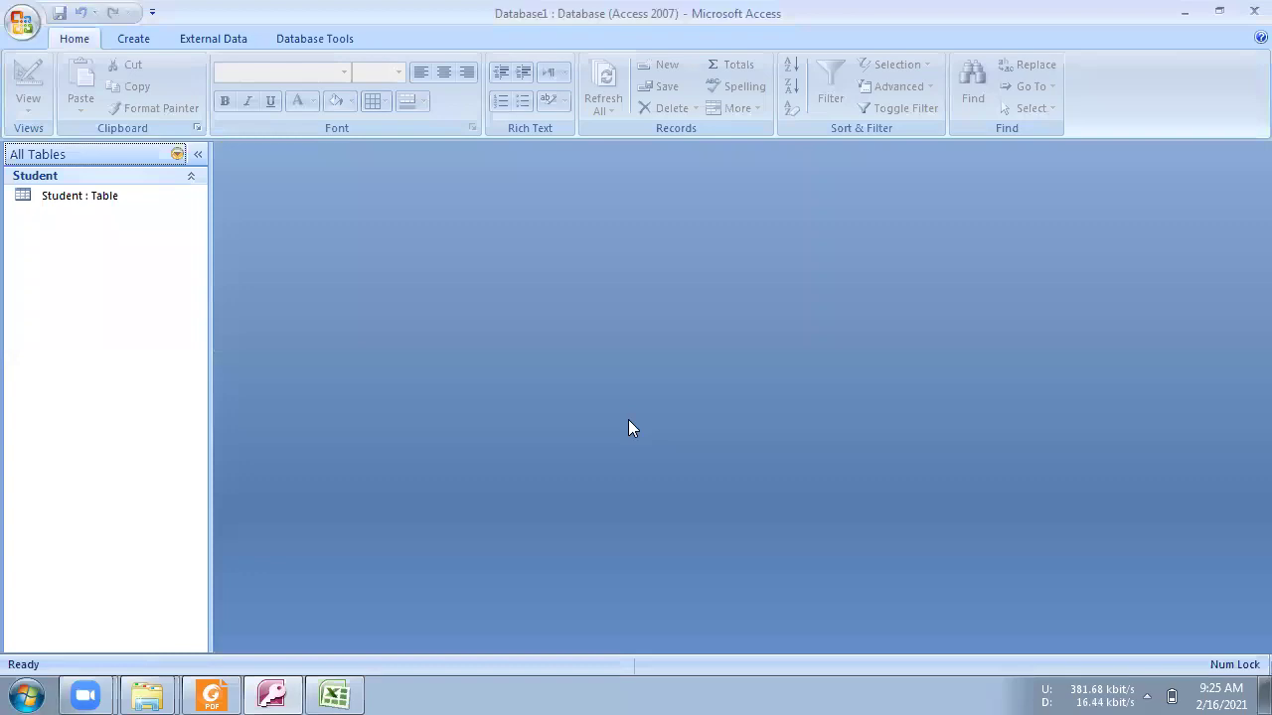
Open the Student table in Design View to review its fields, and close it again
{"action": "left_click", "coordinate": [56, 197]}
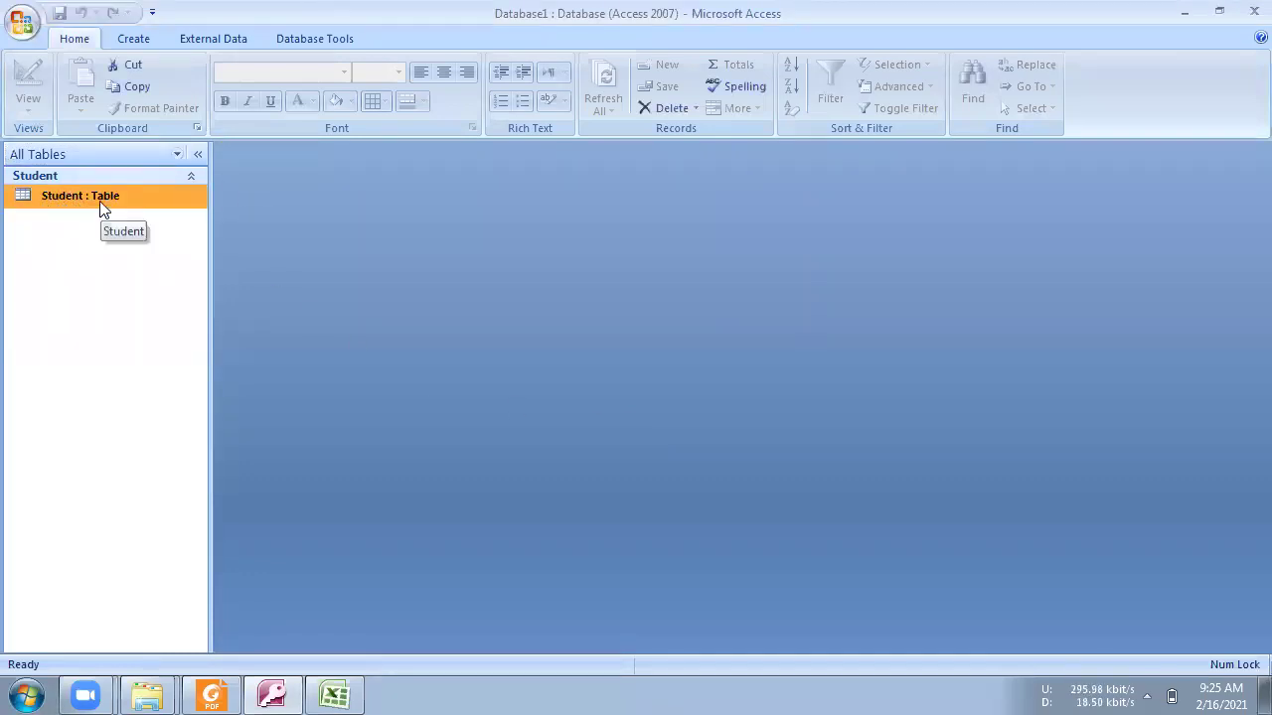
{"action": "right_click", "coordinate": [100, 203]}
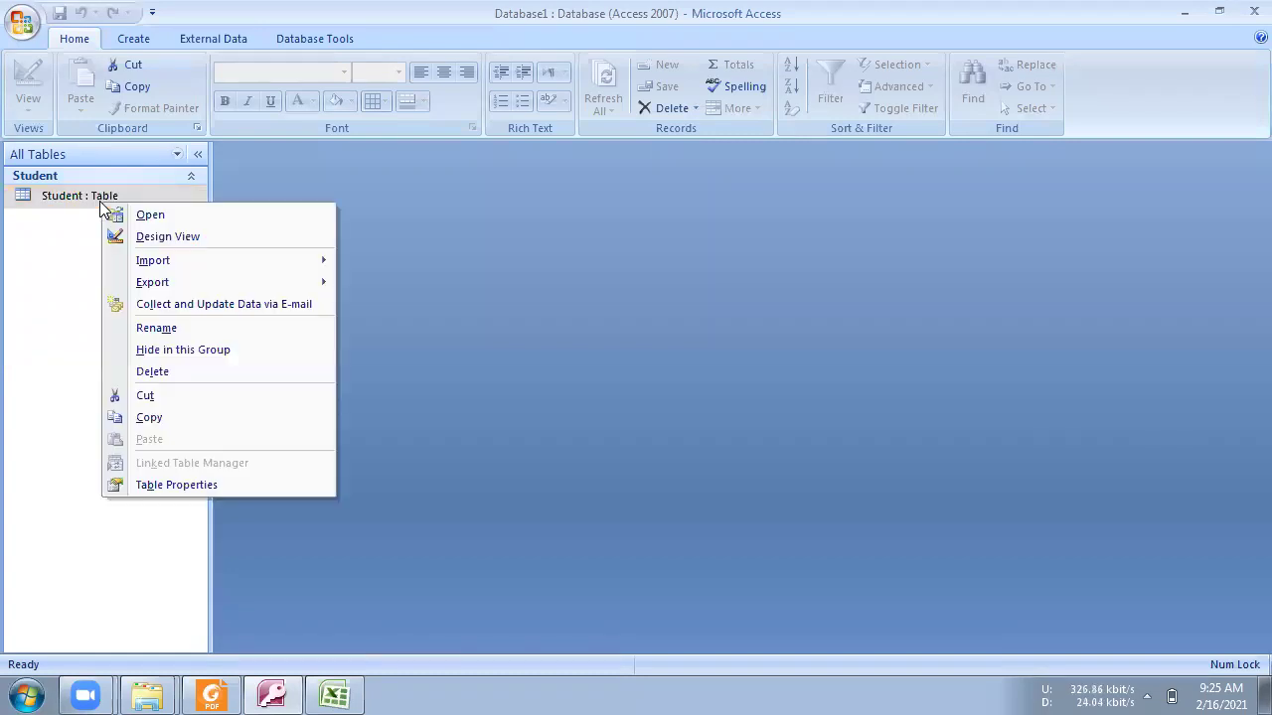
{"action": "left_click", "coordinate": [171, 237]}
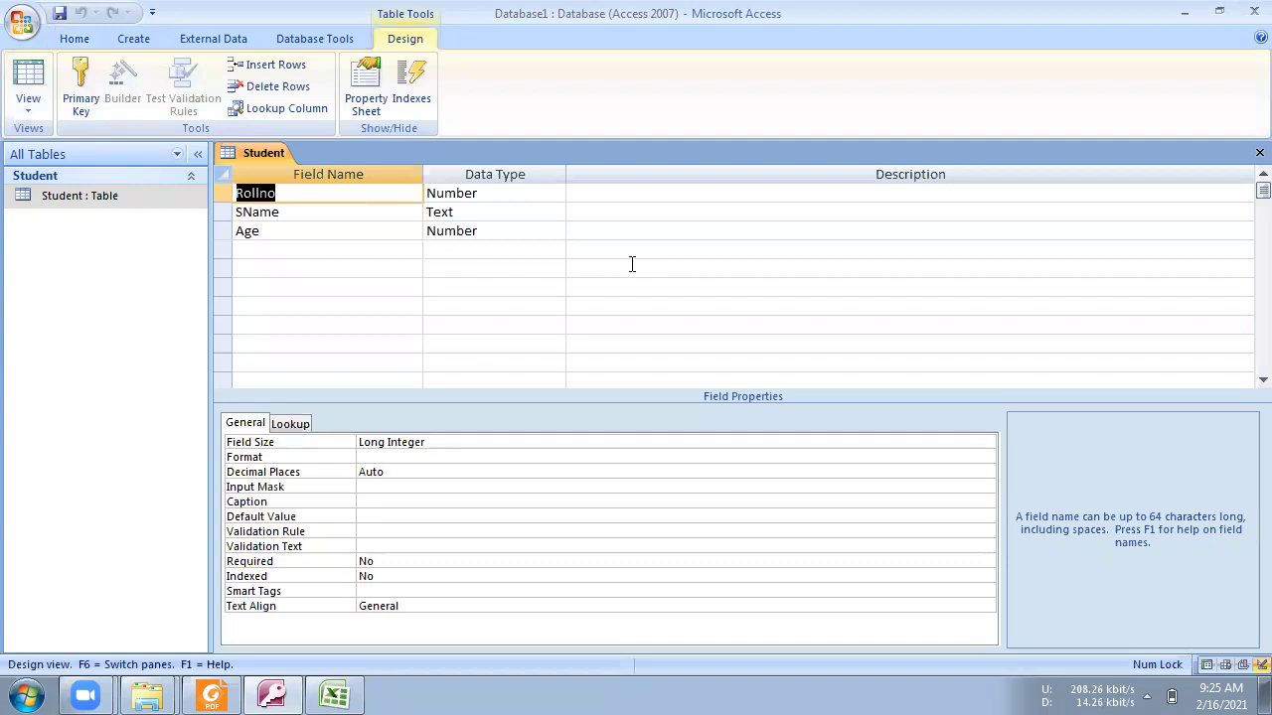
{"action": "left_click", "coordinate": [1258, 152]}
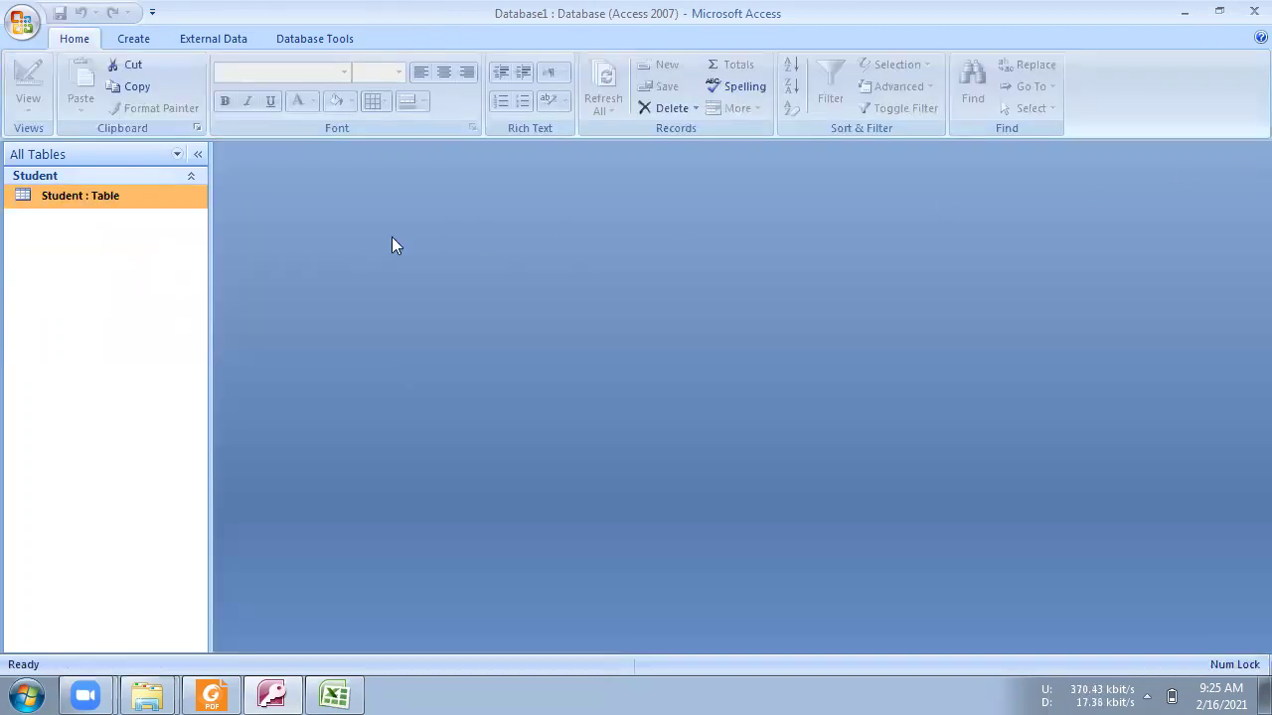
Open the Student table in Datasheet View and enter the first record with Rollno 101, the student's name and Age 24
{"action": "right_click", "coordinate": [147, 198]}
{"action": "left_click", "coordinate": [168, 205]}
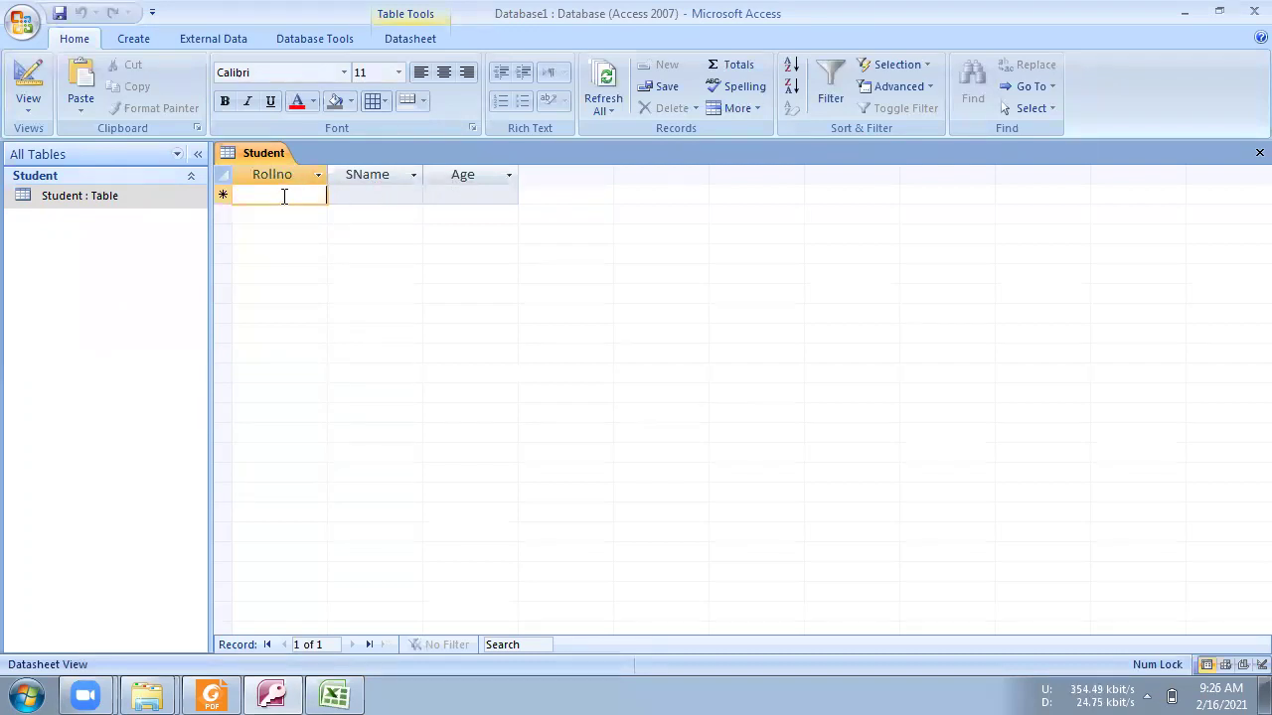
{"action": "type", "text": "101"}
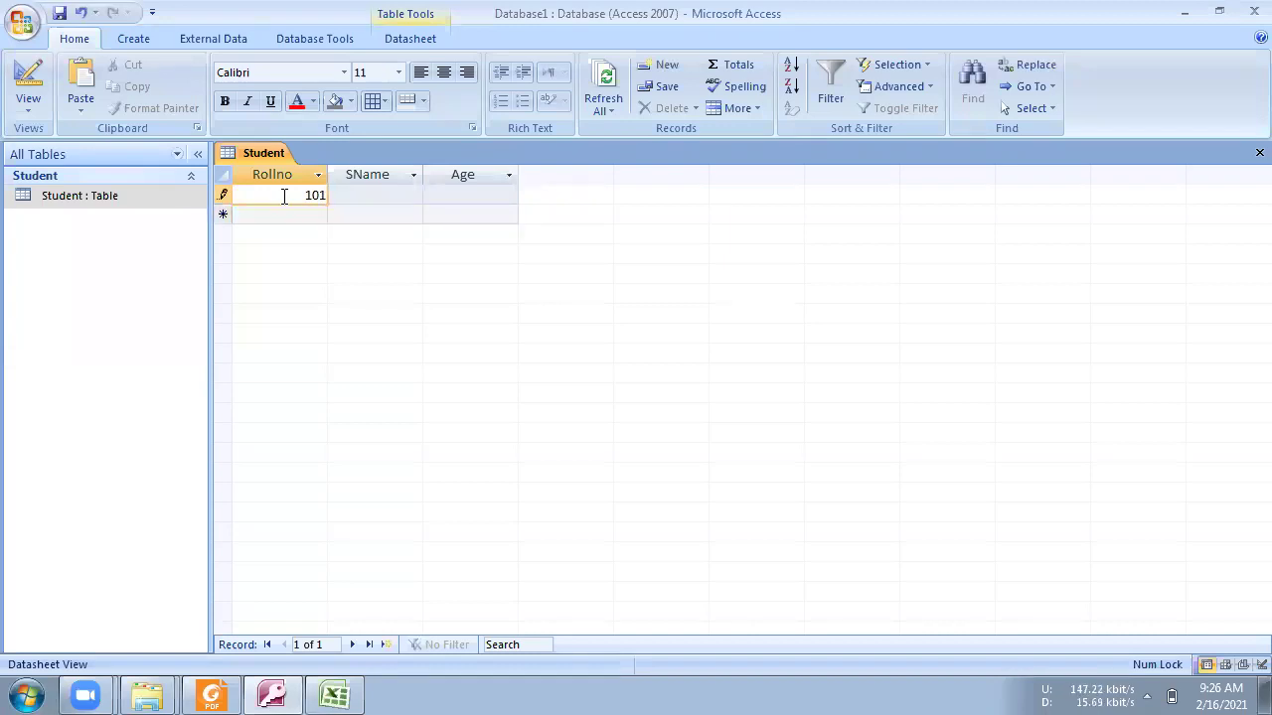
{"action": "key", "text": "Tab"}
{"action": "key", "text": "Tab"}
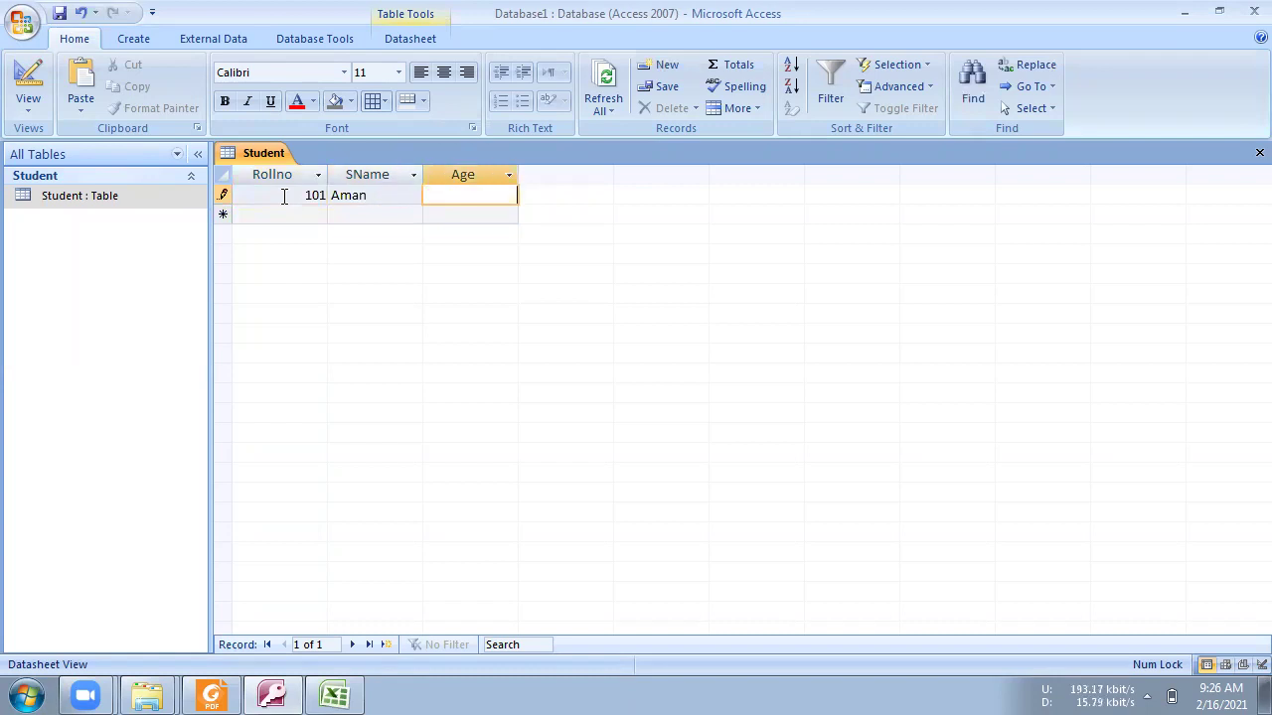
{"action": "key", "text": "Tab"}
Enter the second student record with Rollno 102, the student's name and Age 26
{"action": "type", "text": "1"}
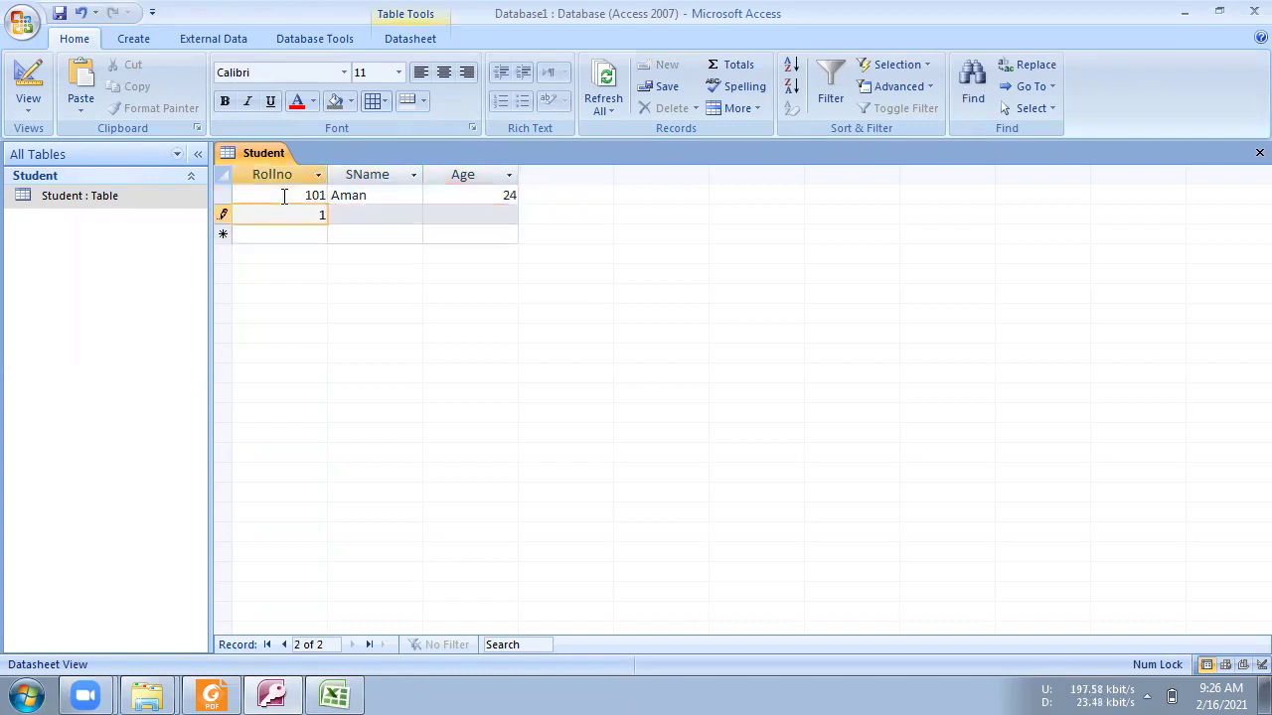
{"action": "type", "text": "02"}
{"action": "key", "text": "Tab"}
{"action": "type", "text": "Raje"}
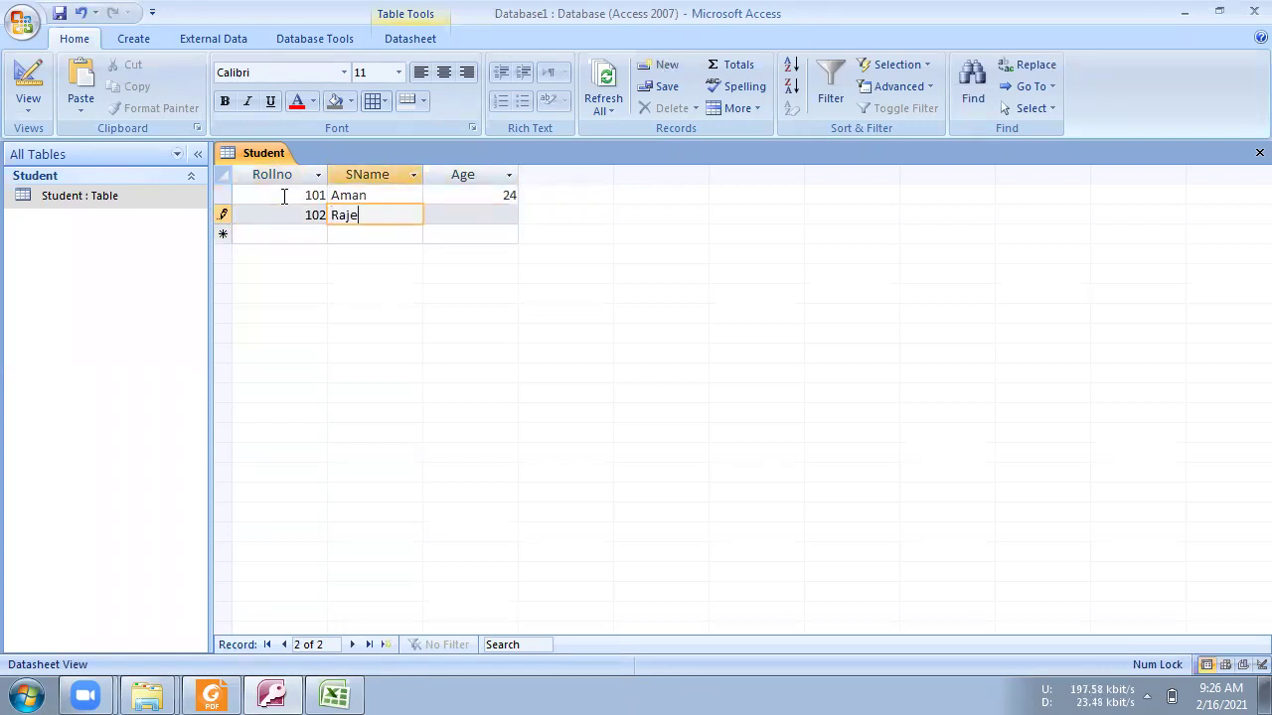
{"action": "type", "text": "sh"}
{"action": "key", "text": "Tab"}
{"action": "key", "text": "Tab"}
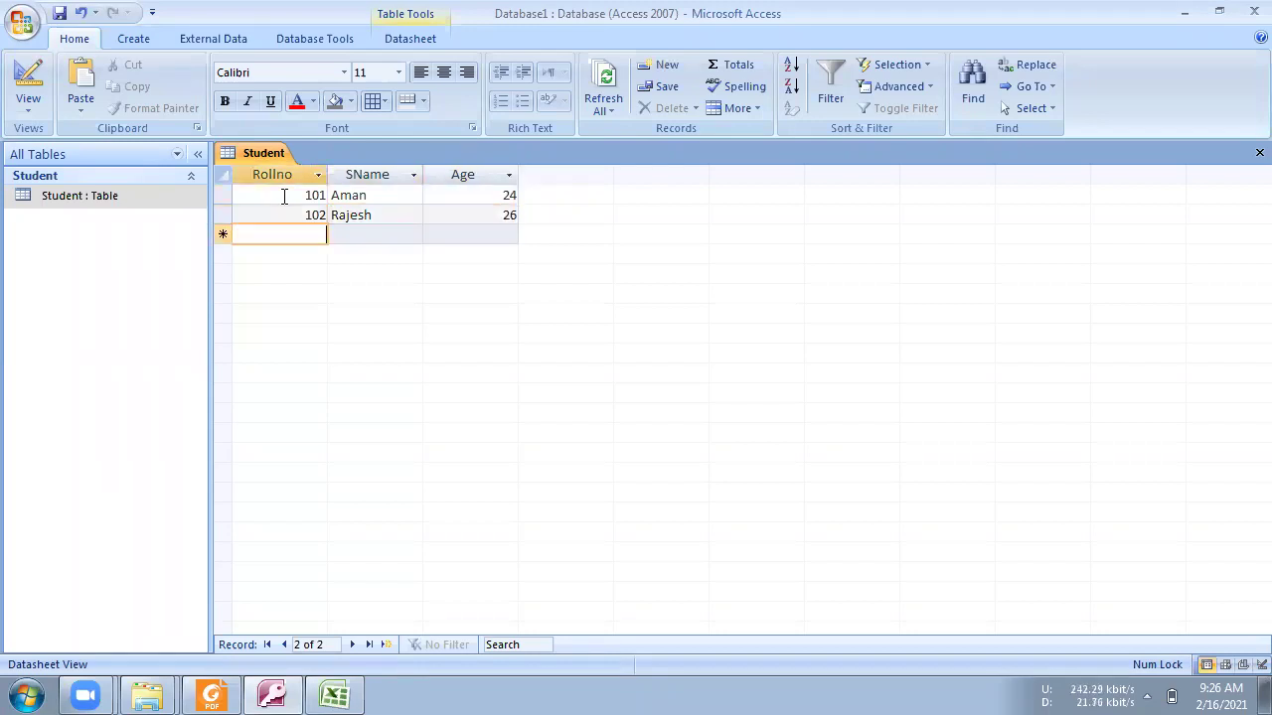
Enter the third student record with Rollno 103, the student's name and Age 23
{"action": "type", "text": "103"}
{"action": "key", "text": "Tab"}
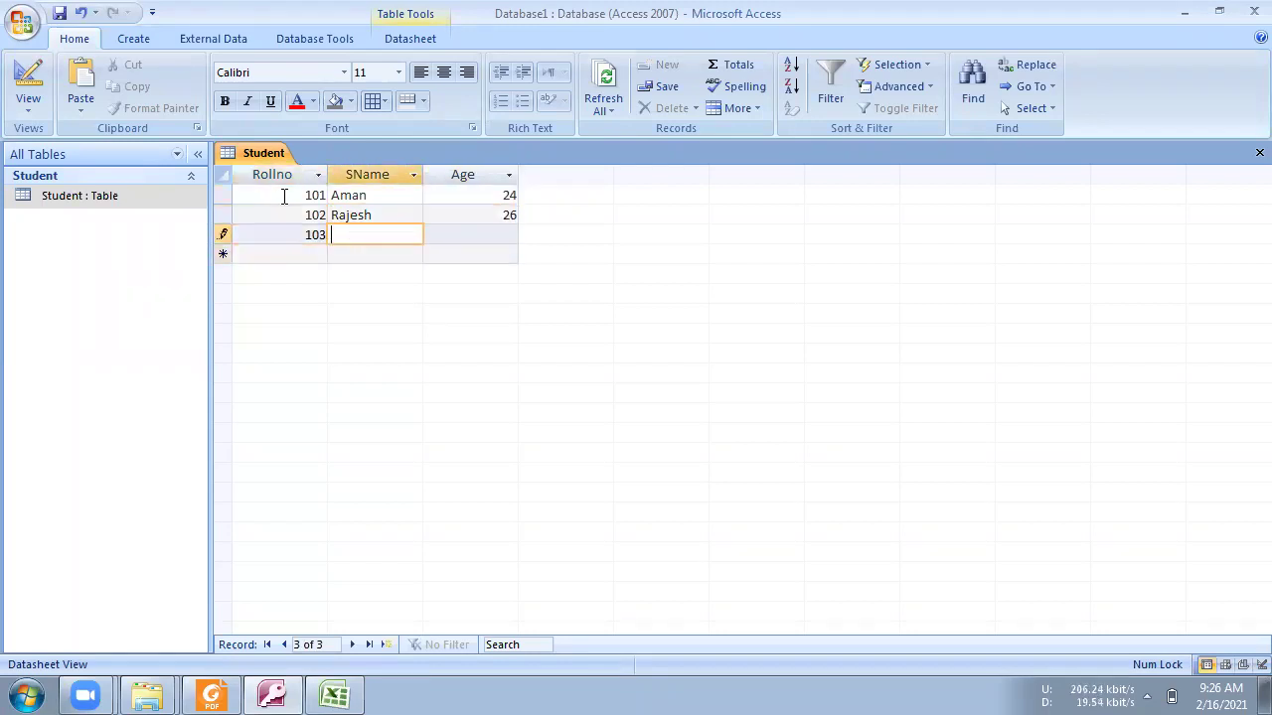
{"action": "type", "text": "Manoj"}
{"action": "key", "text": "Tab"}
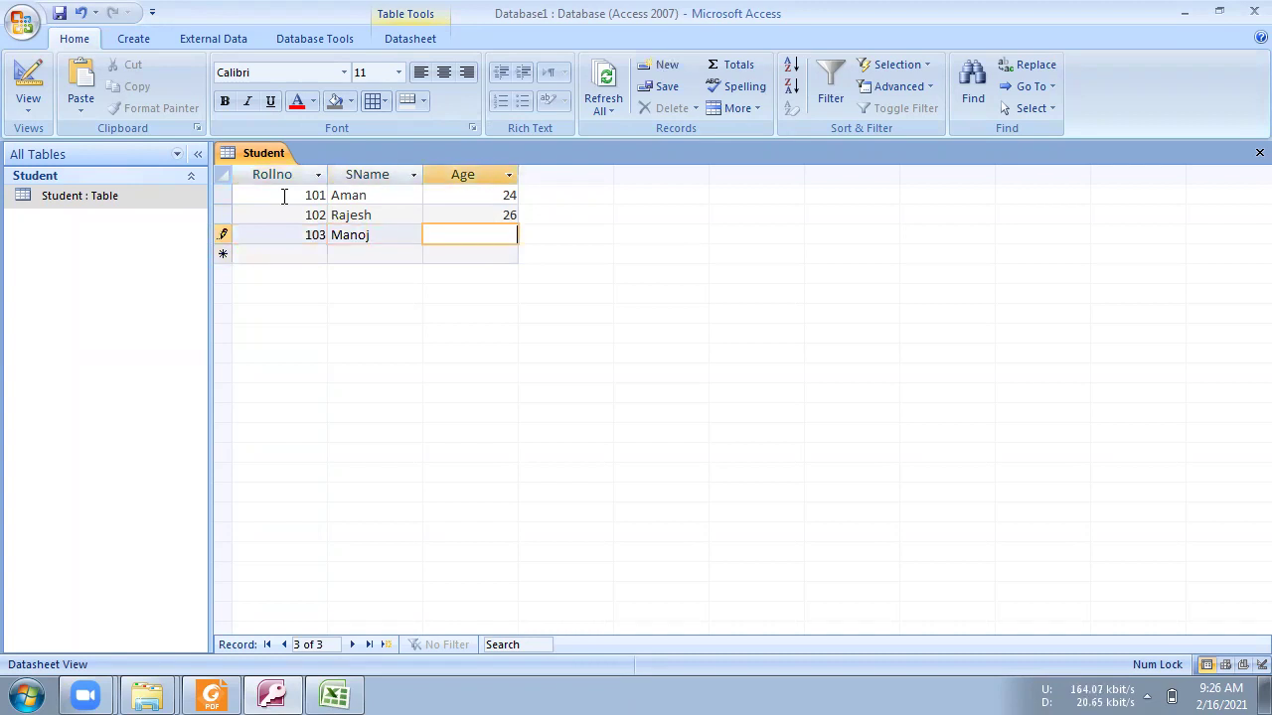
{"action": "key", "text": "Tab"}
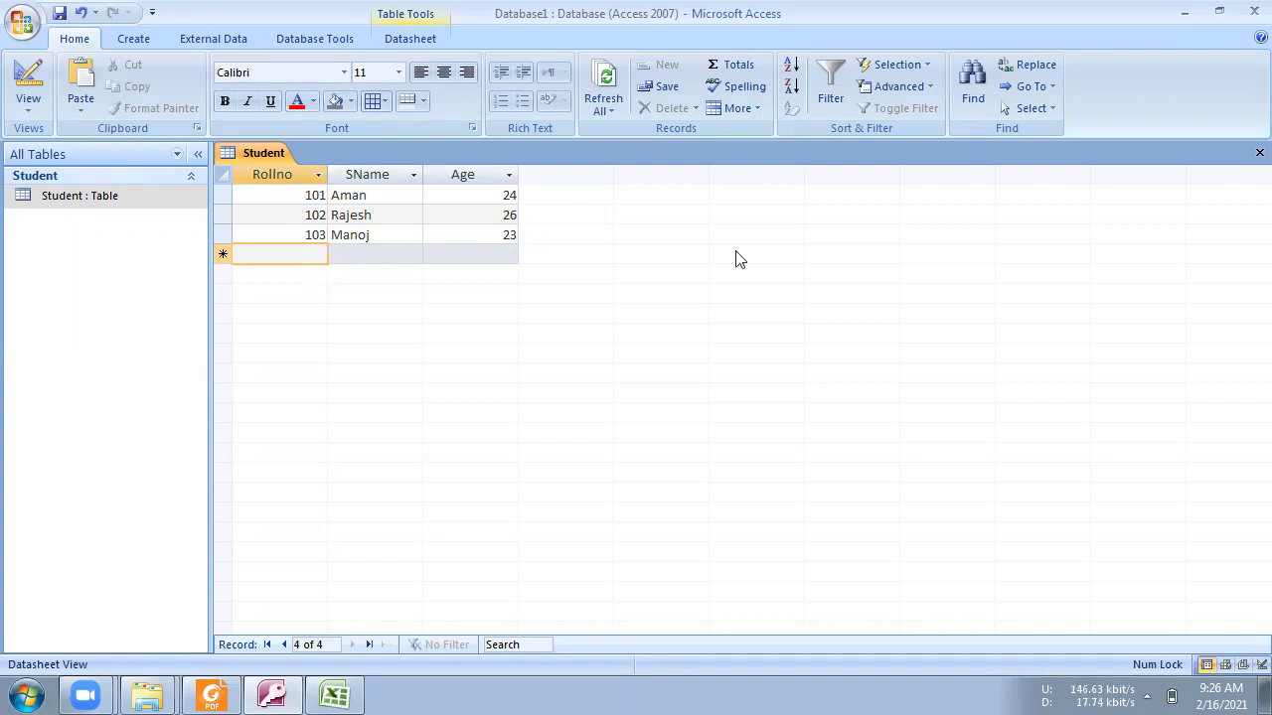
Close the Student table and exit Access, and minimize the Excel workbook to return to the Local Disk (E:) folder
{"action": "left_click", "coordinate": [1255, 153]}
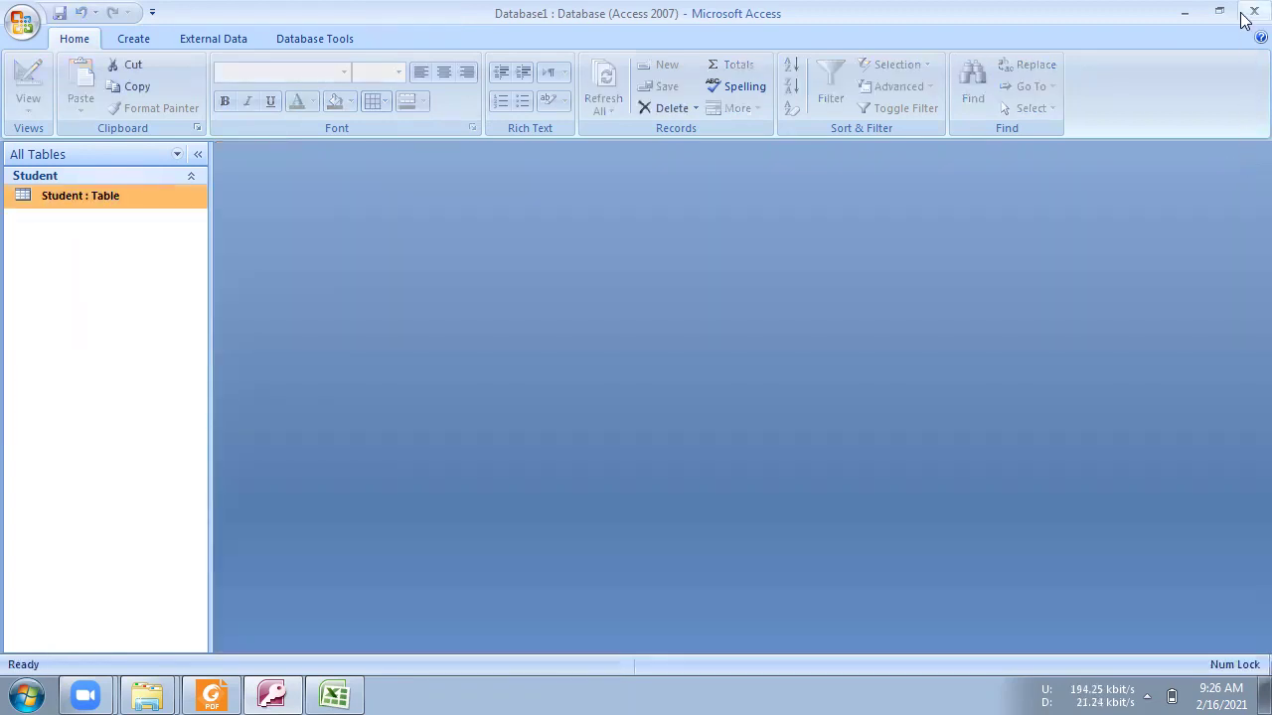
{"action": "left_click", "coordinate": [1254, 11]}
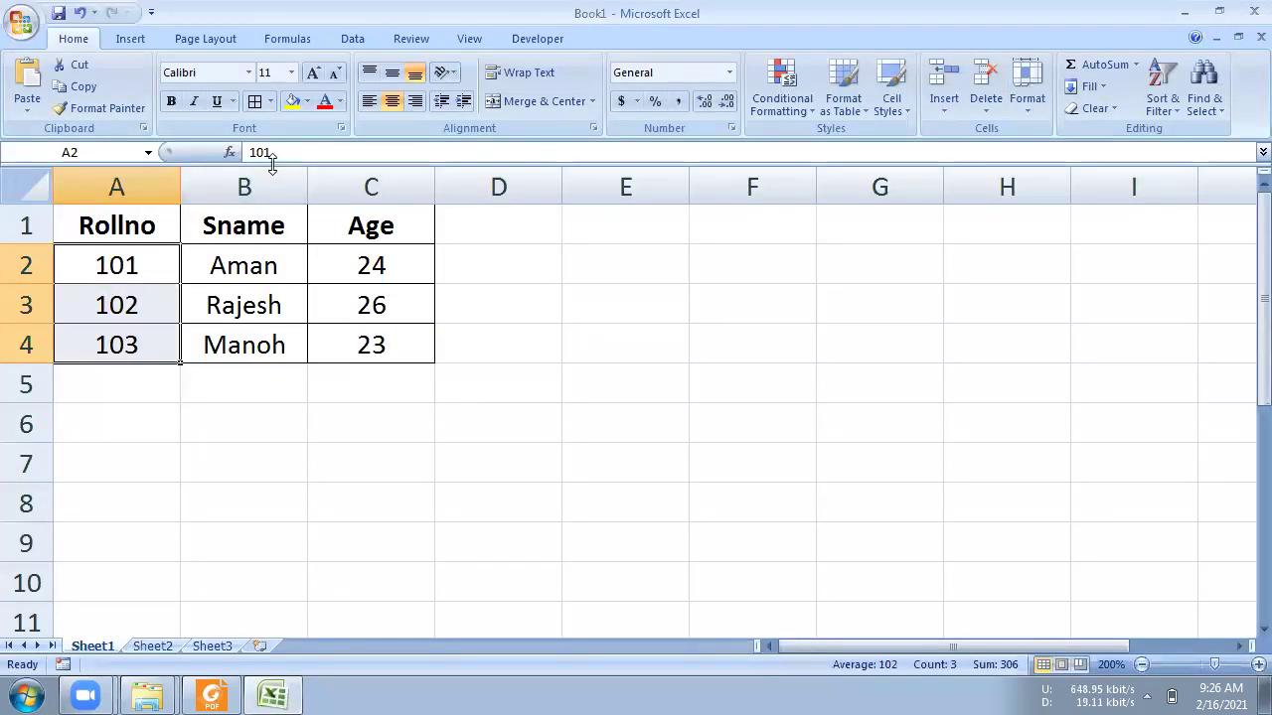
{"action": "left_click_drag", "start_coordinate": [139, 227], "coordinate": [361, 329]}
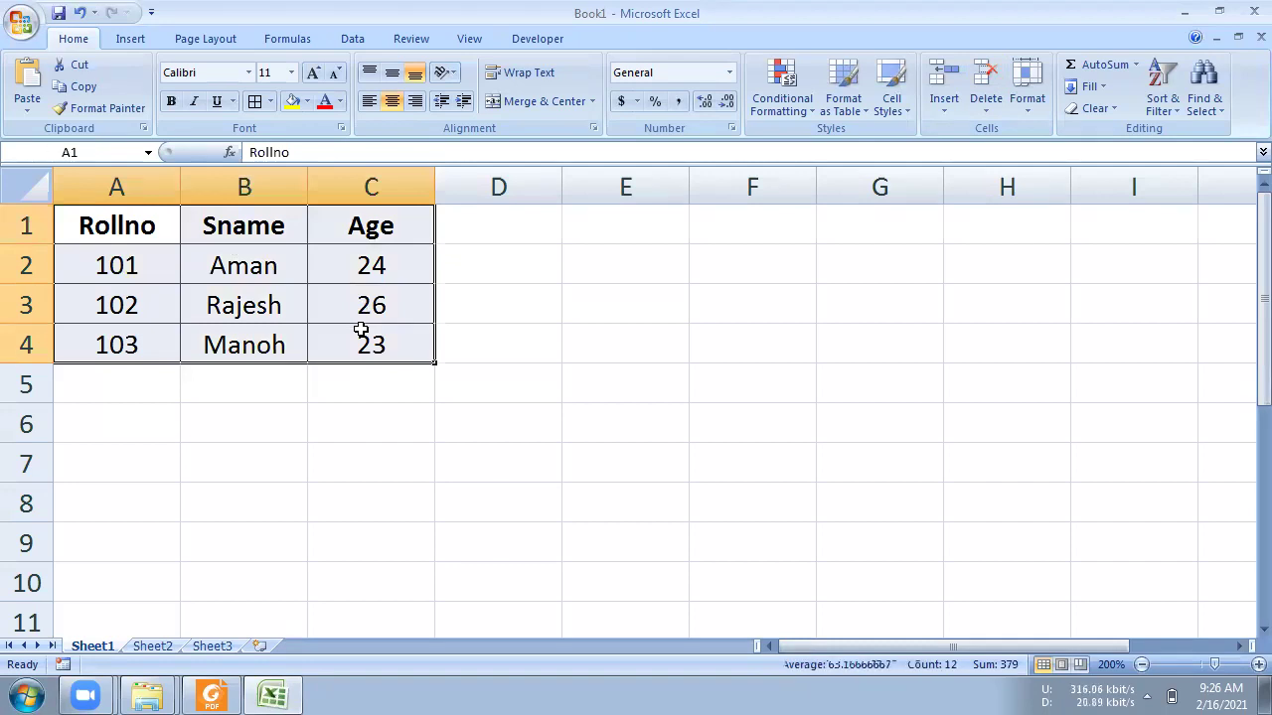
{"action": "left_click", "coordinate": [1185, 12]}
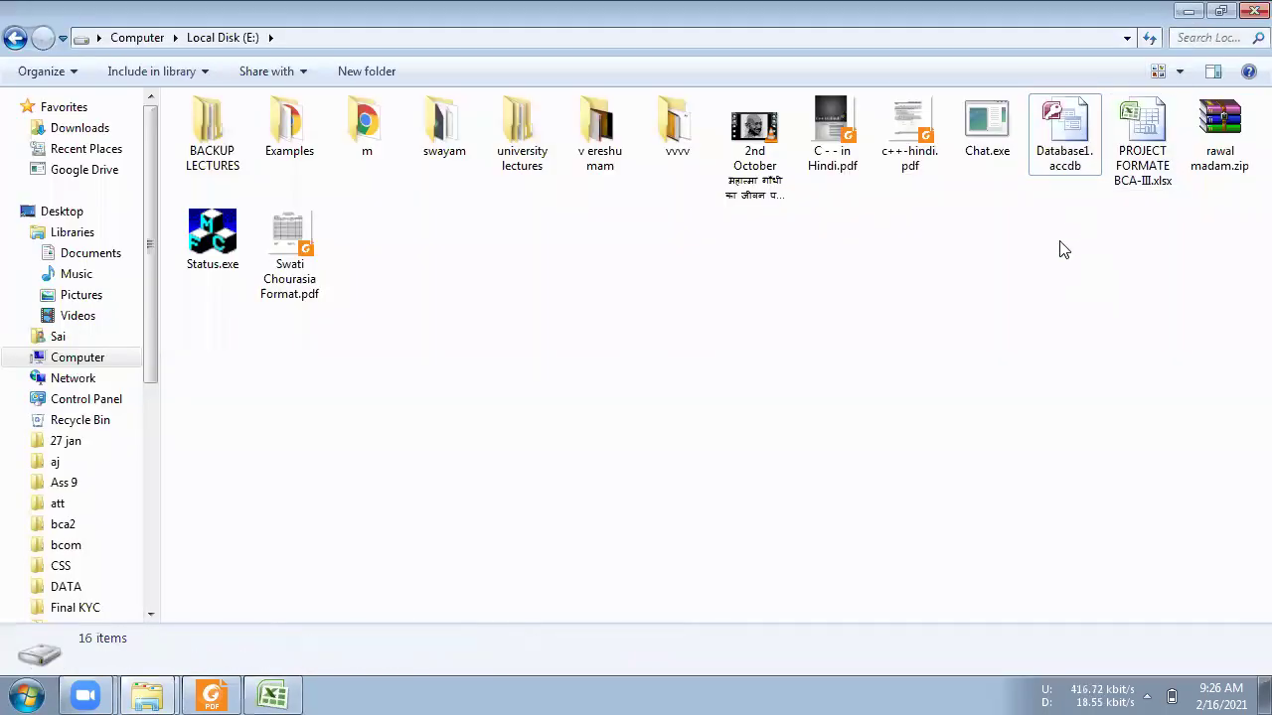
Reopen the Student table of Database1.accdb from Local Disk (E:) and display the commands for creating database objects
{"action": "left_click", "coordinate": [1059, 159]}
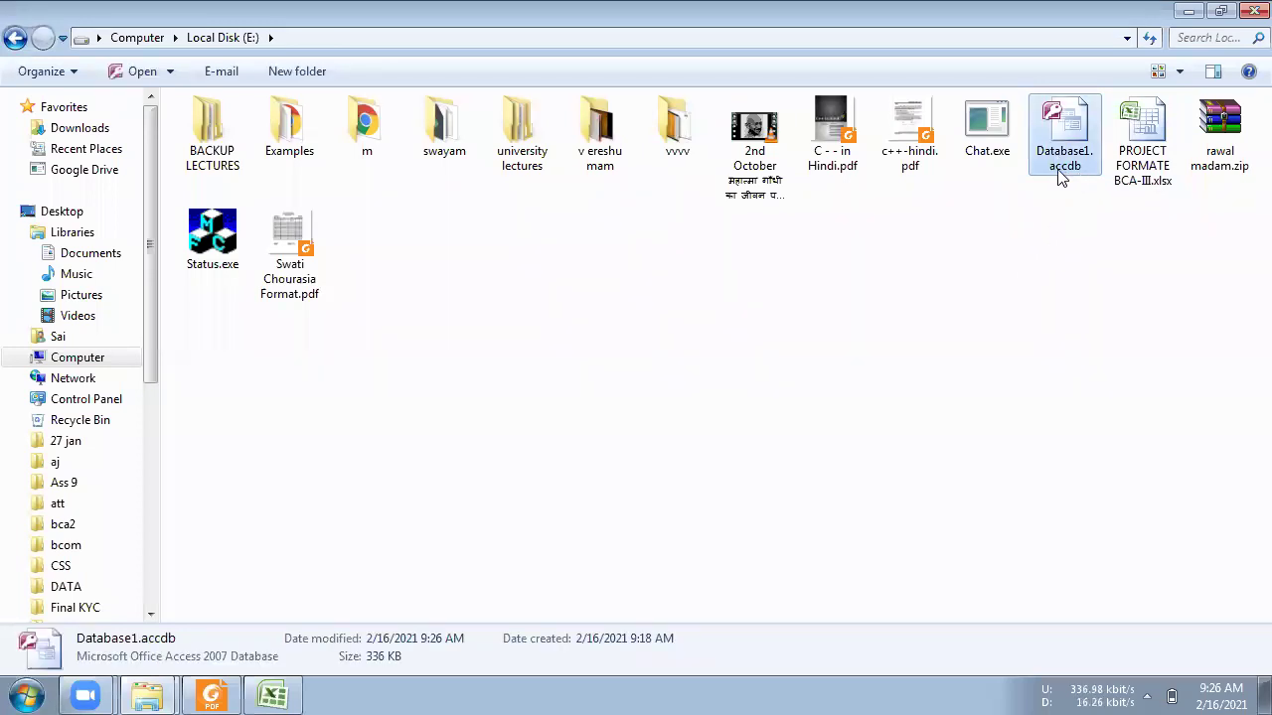
{"action": "double_click", "coordinate": [1061, 159]}
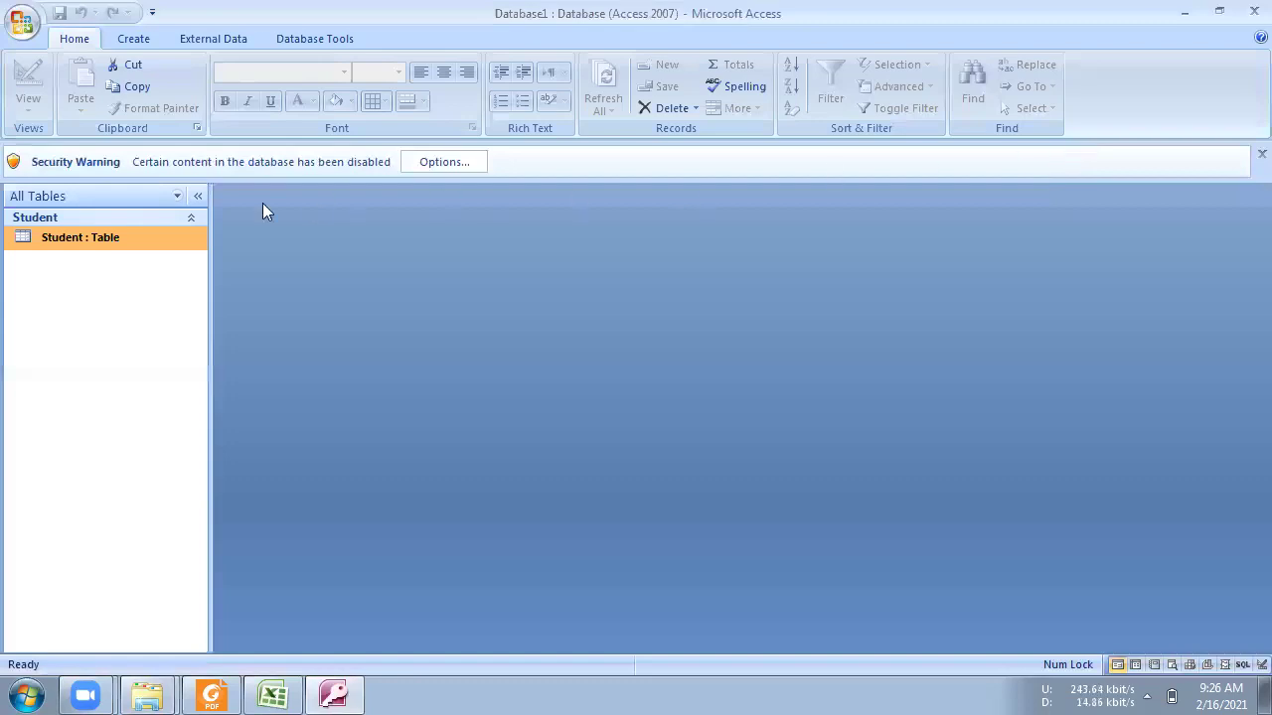
{"action": "right_click", "coordinate": [55, 239]}
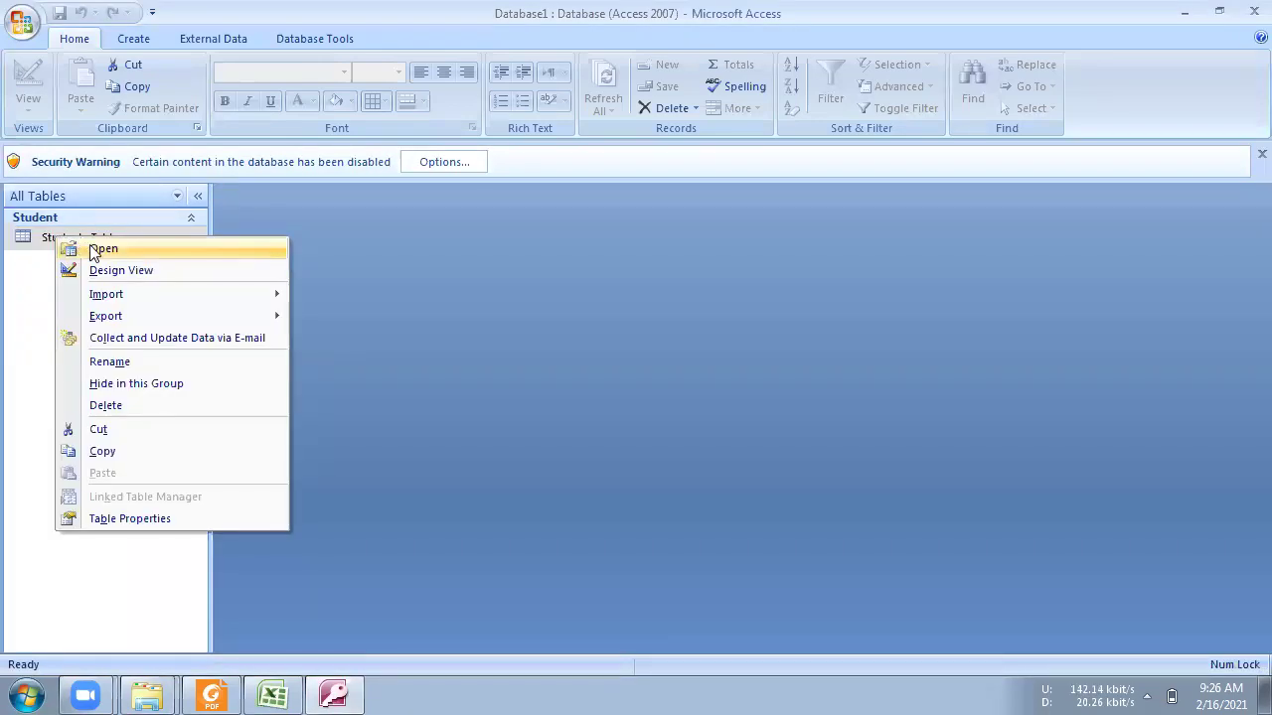
{"action": "left_click", "coordinate": [100, 251]}
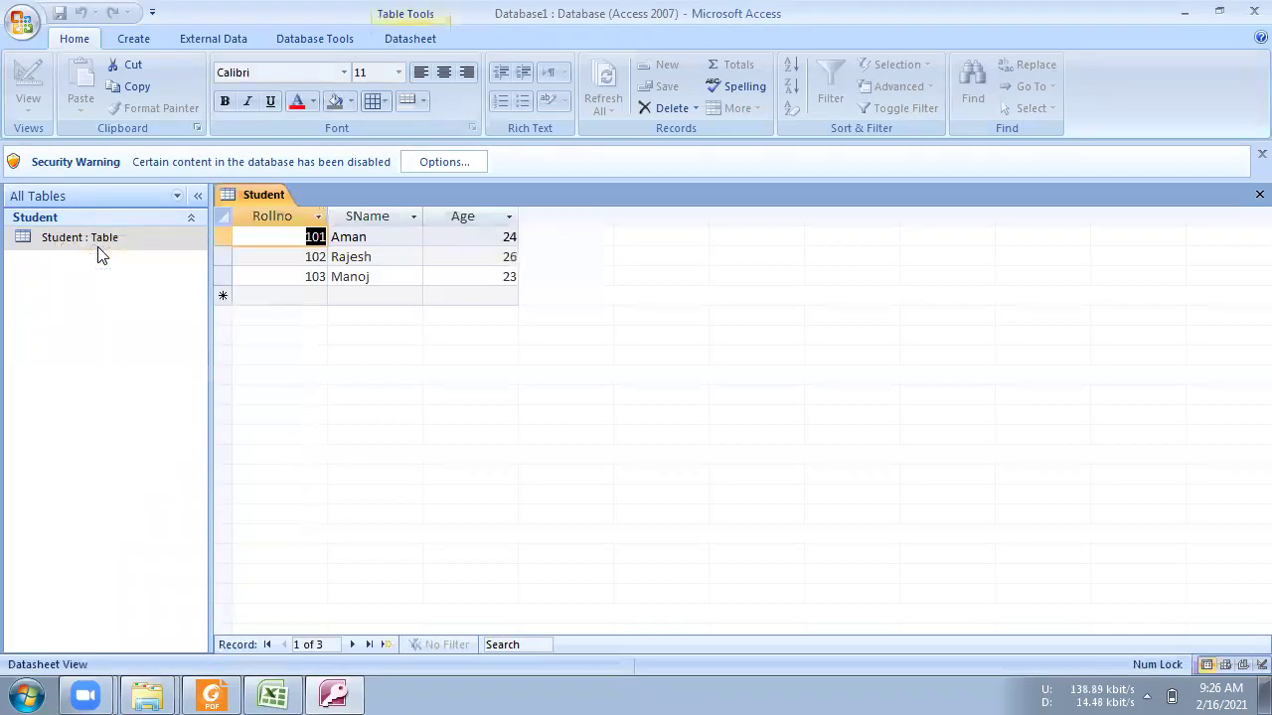
{"action": "left_click", "coordinate": [469, 276]}
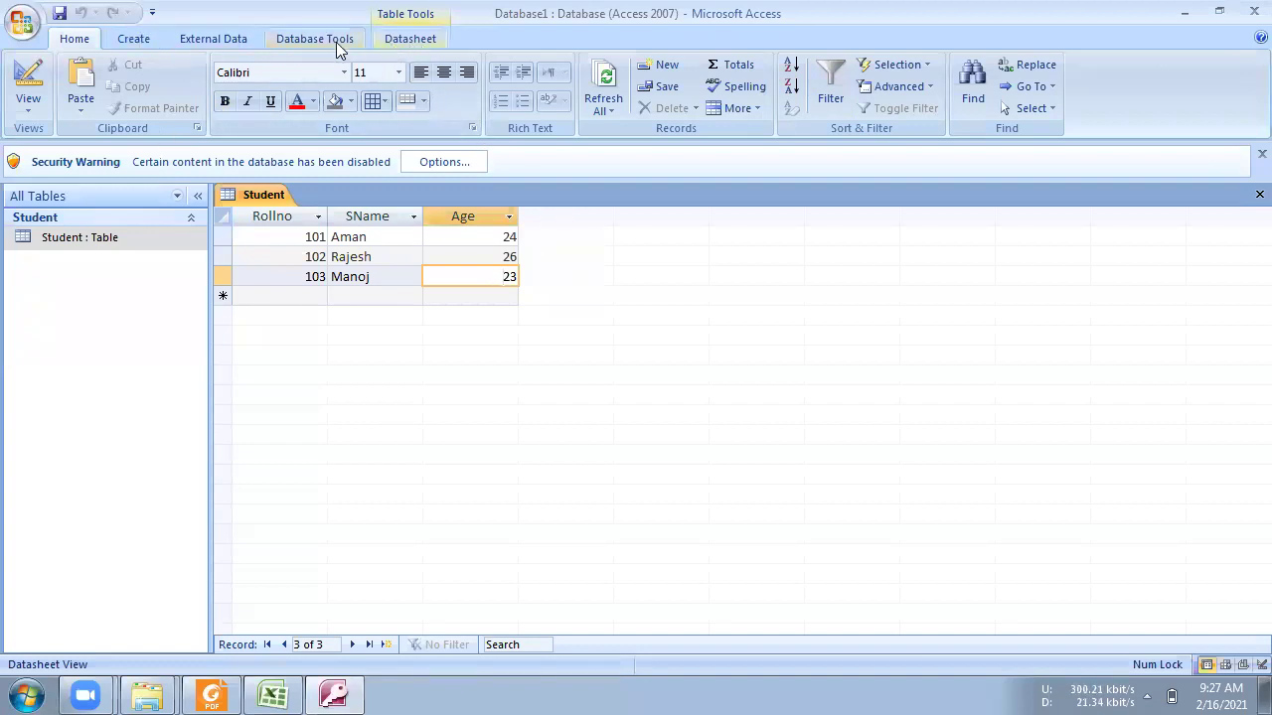
{"action": "left_click", "coordinate": [131, 38]}
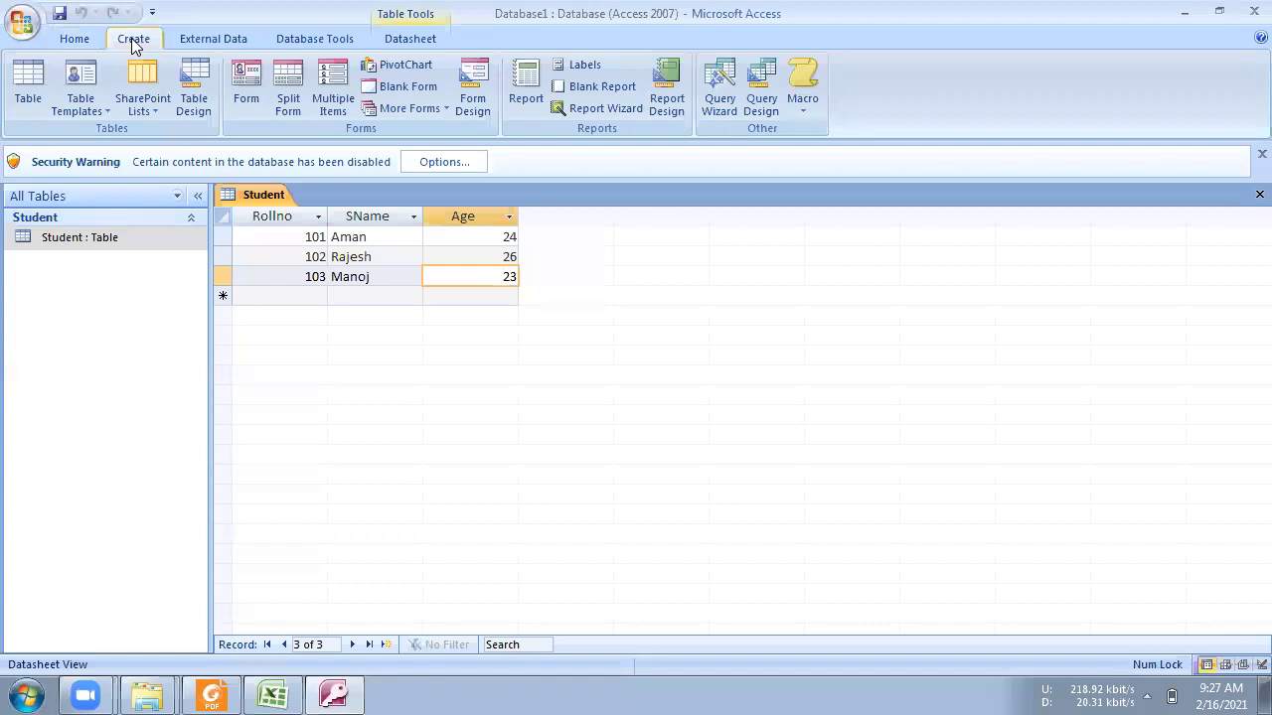